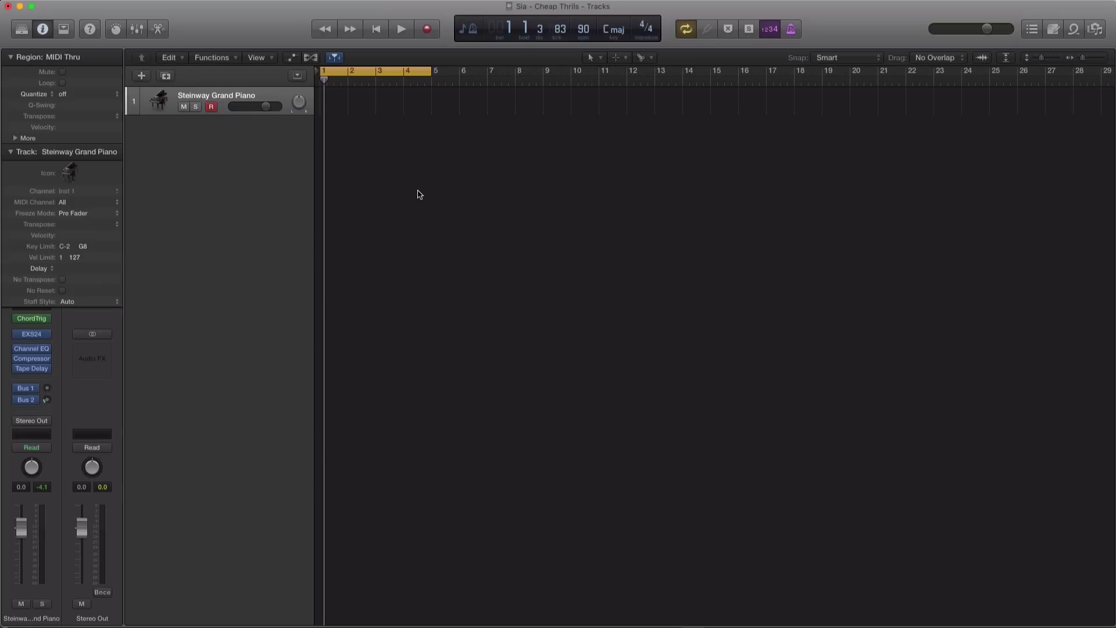
Step: Look over the Chord Trigger settings on the Steinway Grand Piano track, and close the plug-in
click(31, 318)
drag(654, 158, 708, 167)
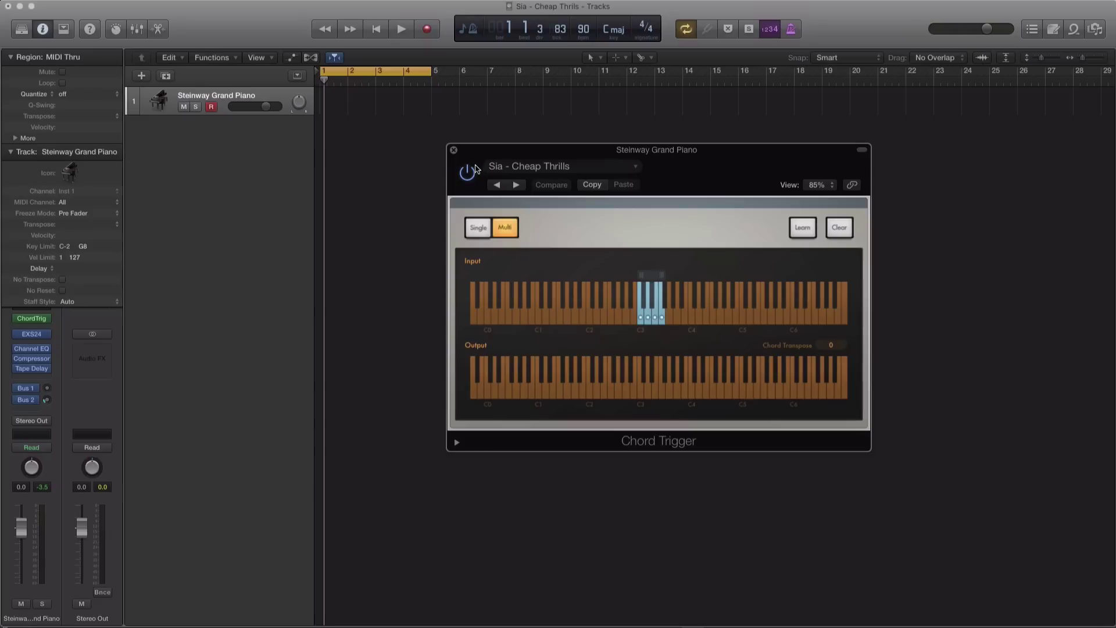
click(454, 150)
Step: Add a second software instrument track below the Steinway Grand Piano and load Alchemy on it
double_click(275, 150)
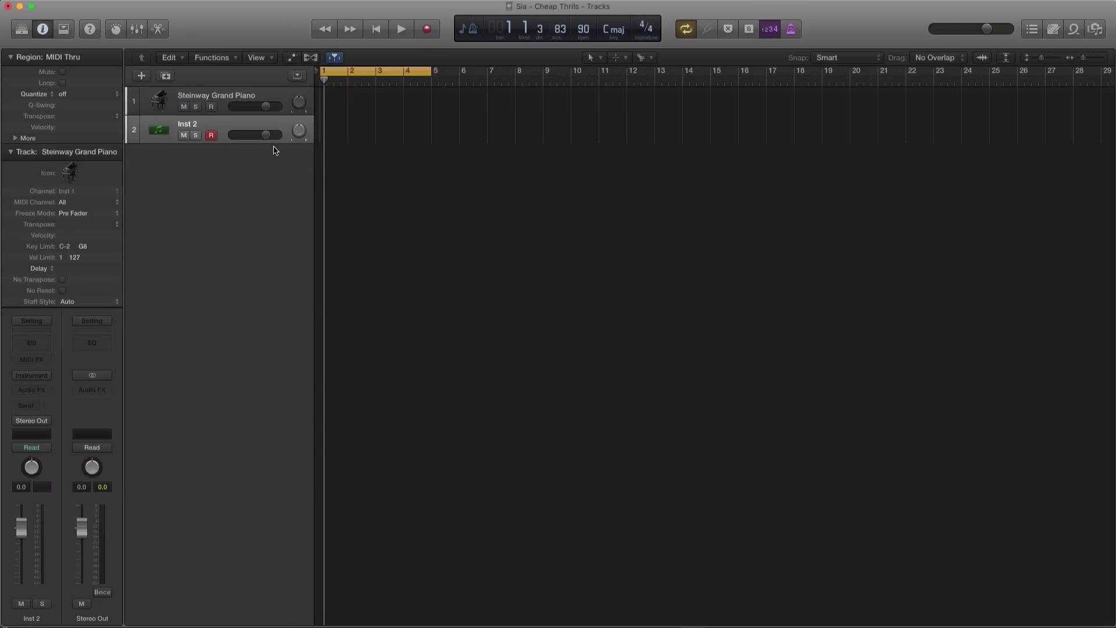
click(31, 375)
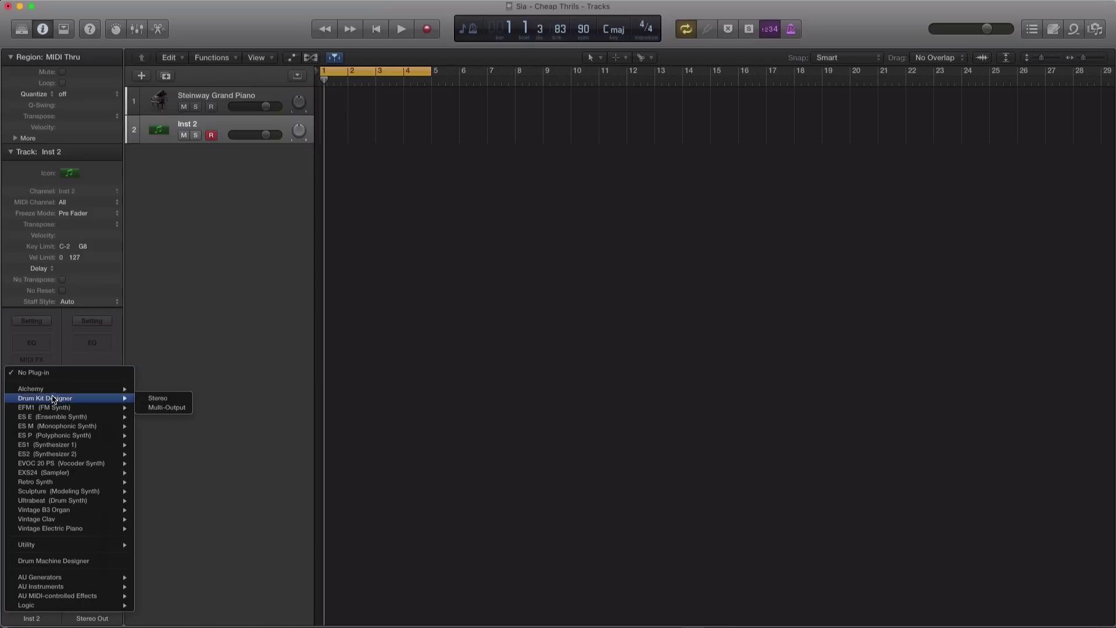
mouse_move(116, 388)
click(171, 391)
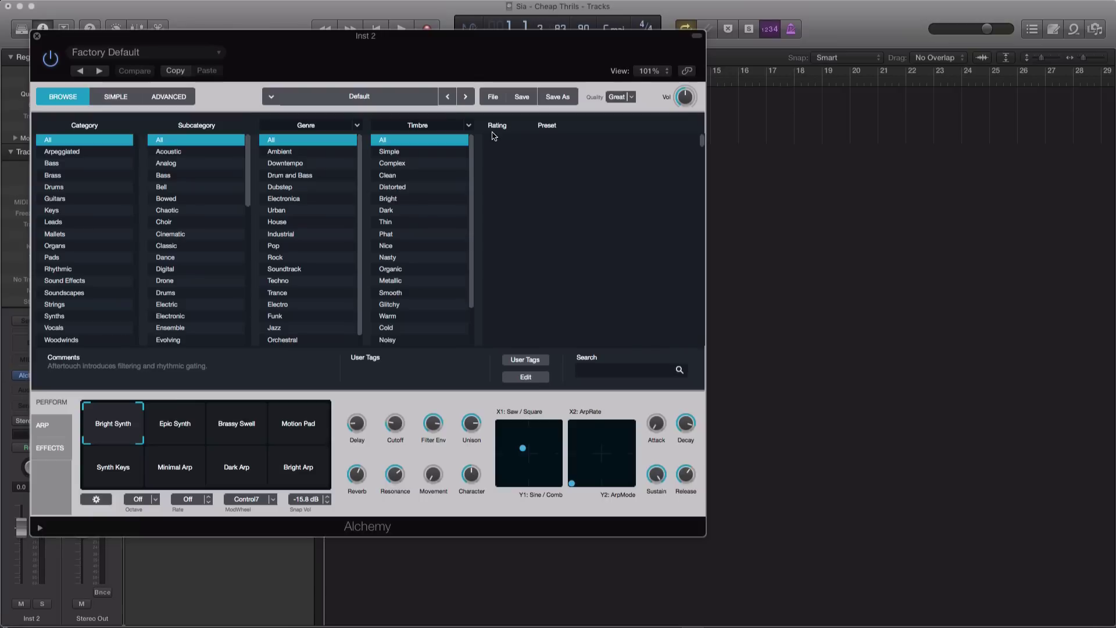
Step: Filter Alchemy's presets by Leads, House and Analog, and load the Epic Hook Synth preset
drag(393, 40, 558, 73)
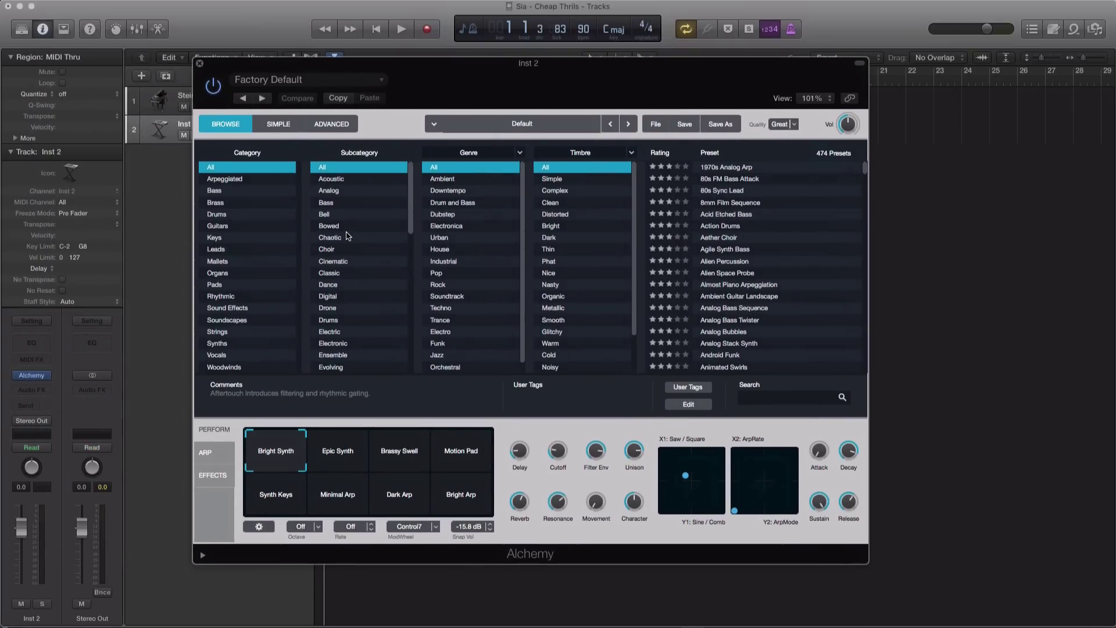
click(265, 251)
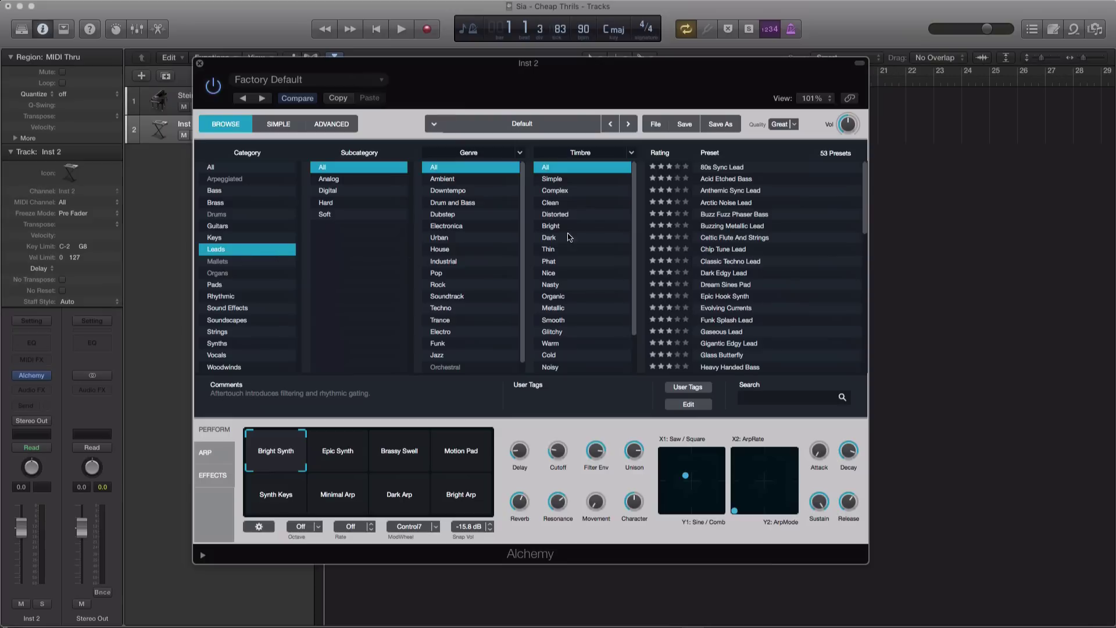
click(466, 250)
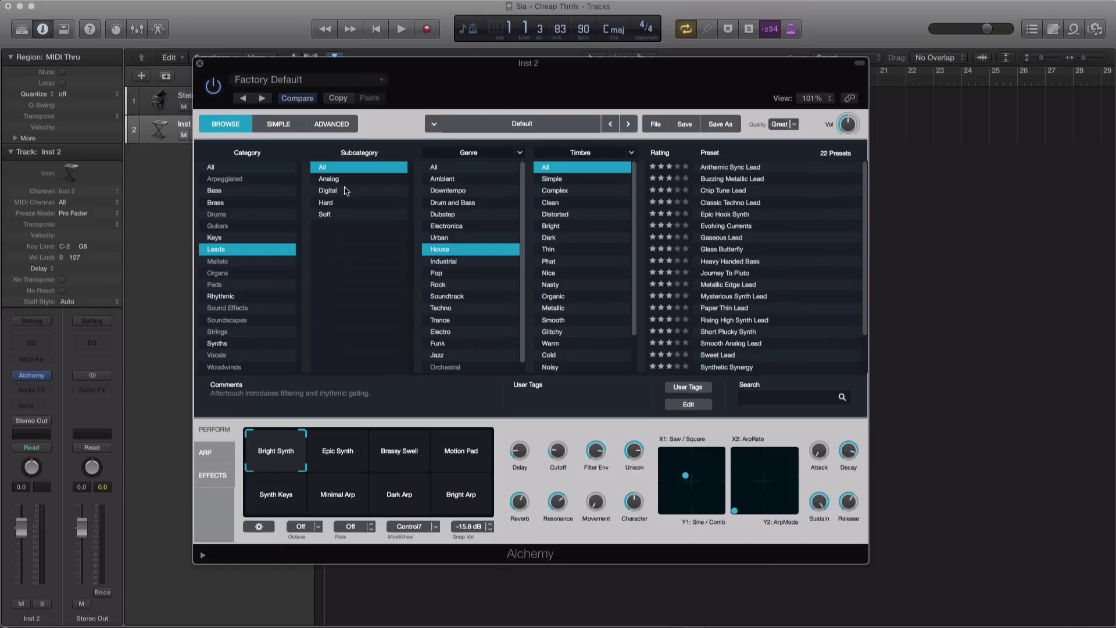
click(342, 179)
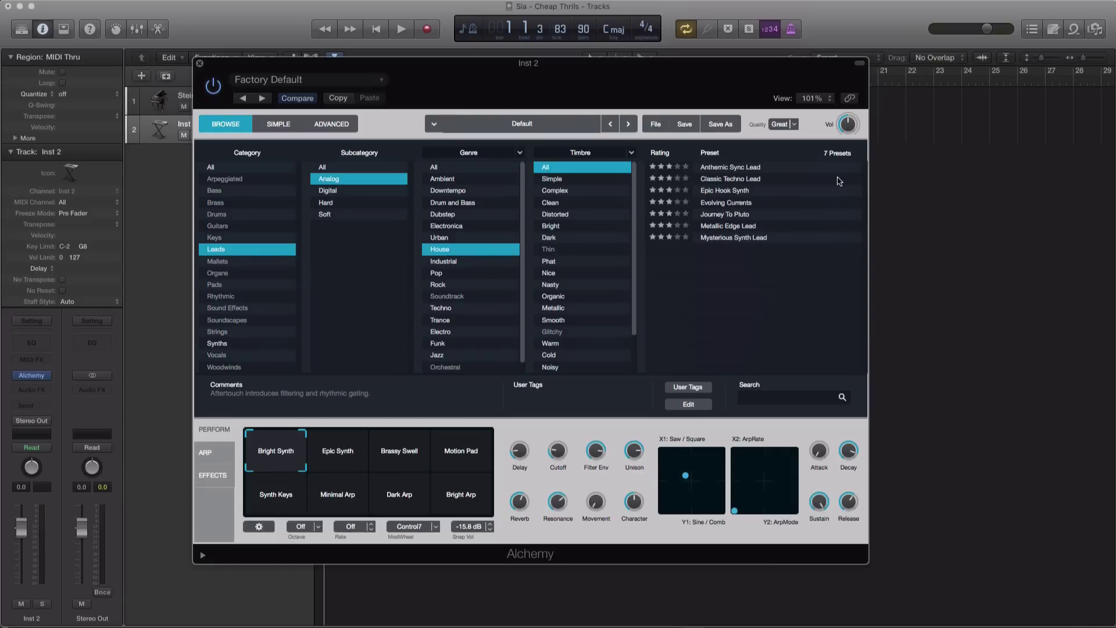
click(741, 191)
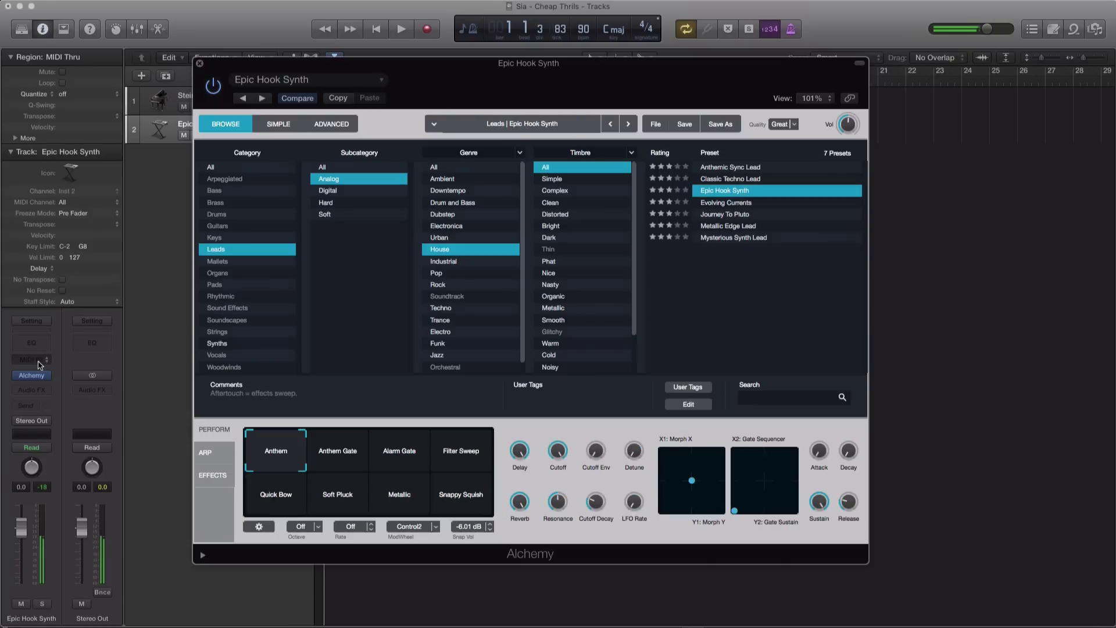
Step: Insert Chord Trigger on the Epic Hook Synth track, load its "Sia - Cheap Thrills" preset and uncover the Alchemy window
click(40, 360)
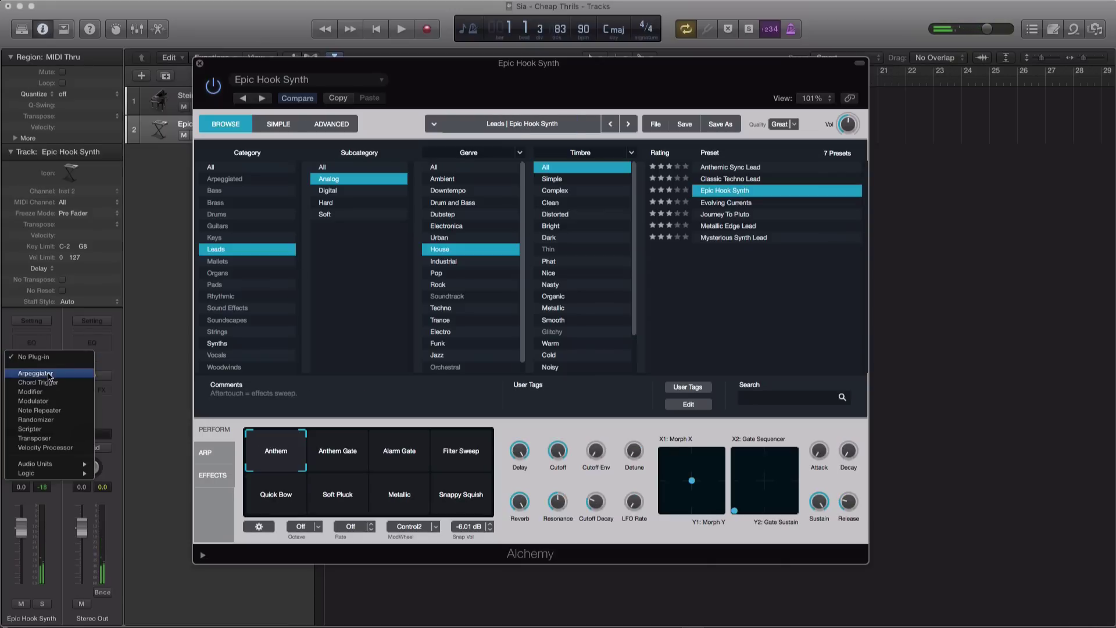
click(52, 384)
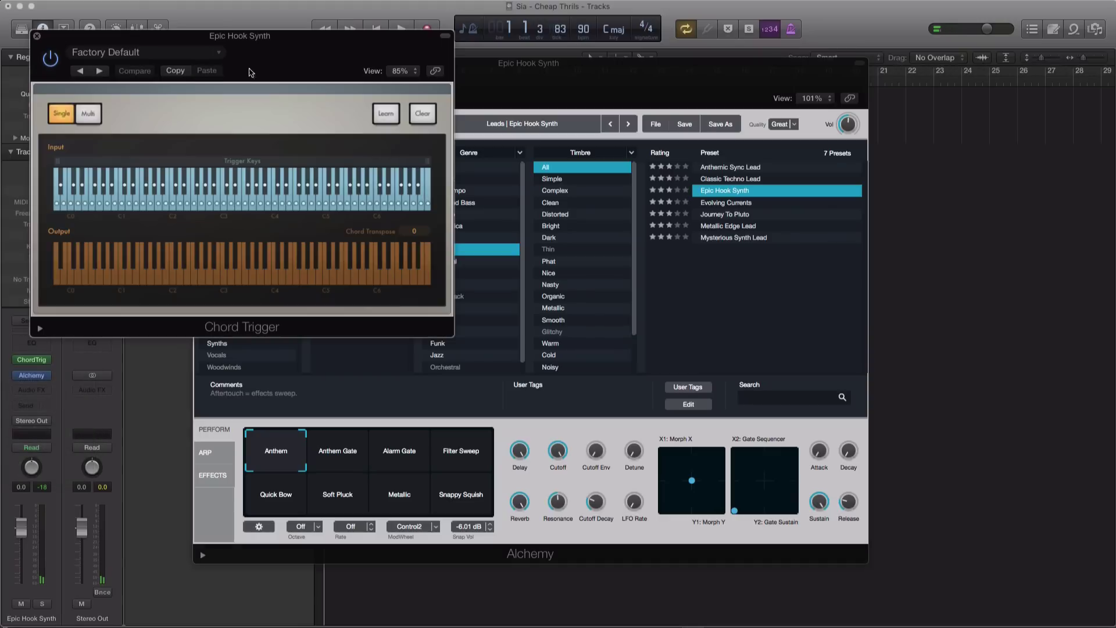
drag(198, 47, 481, 86)
click(492, 91)
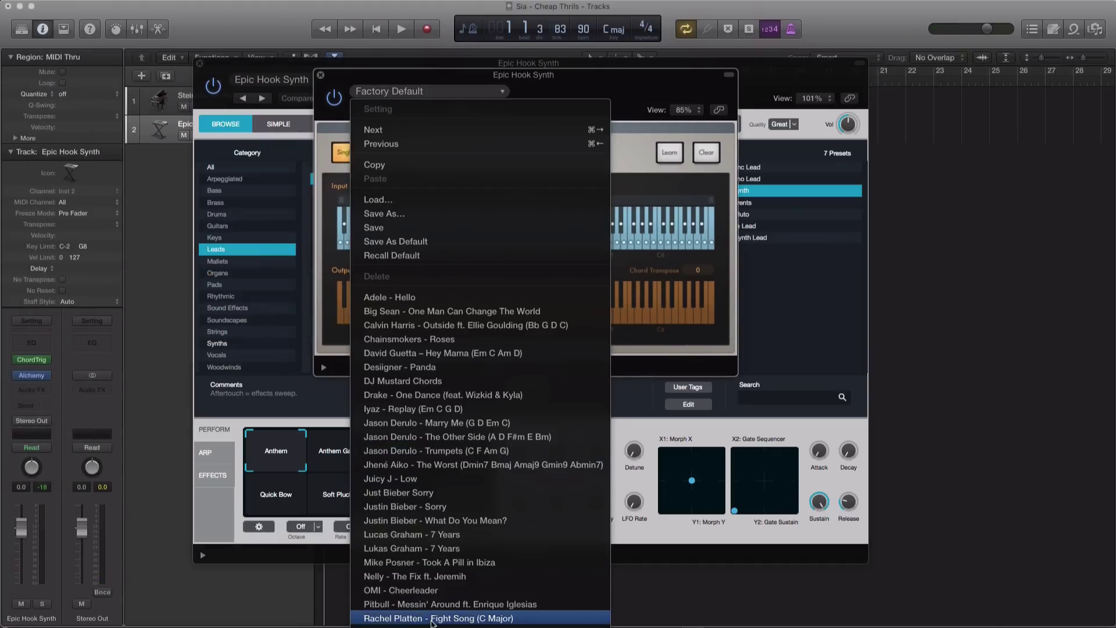
click(407, 618)
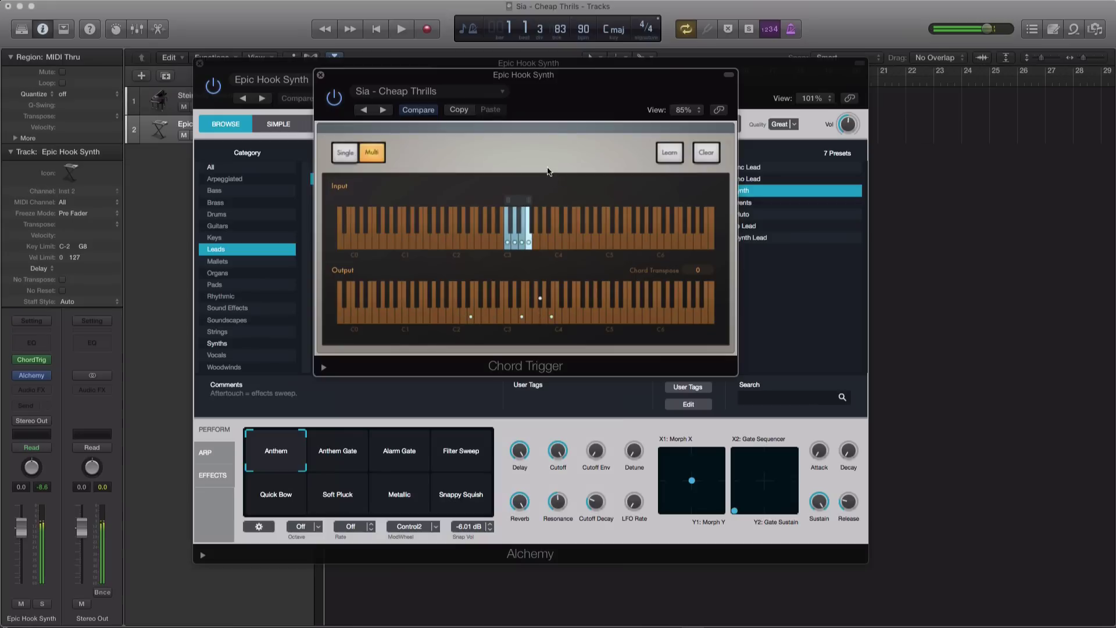
drag(569, 108, 721, 157)
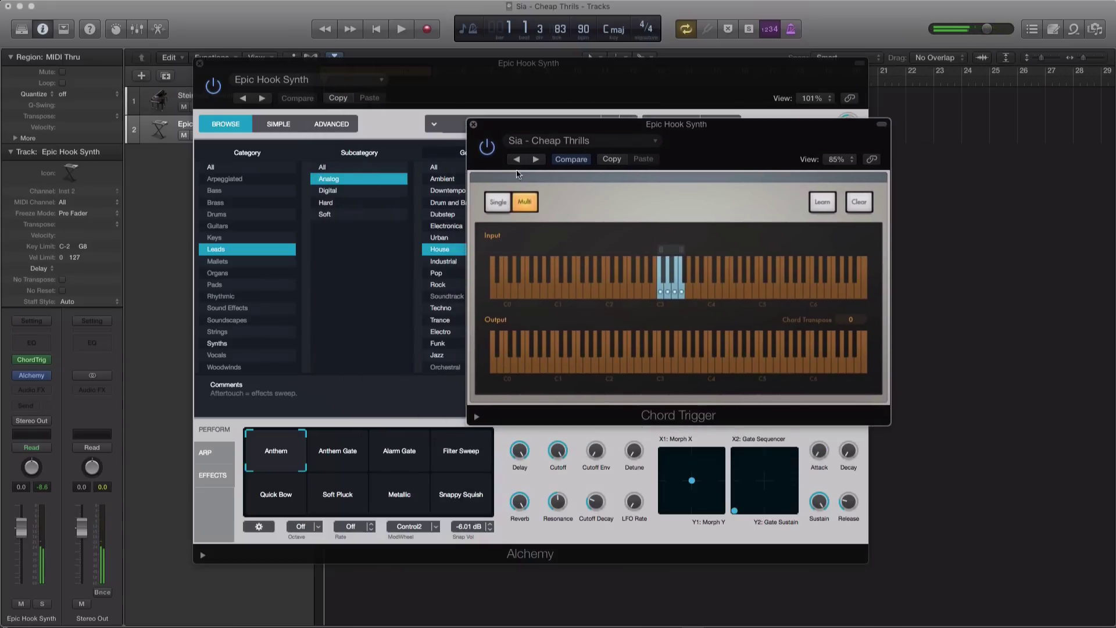
drag(644, 144, 798, 207)
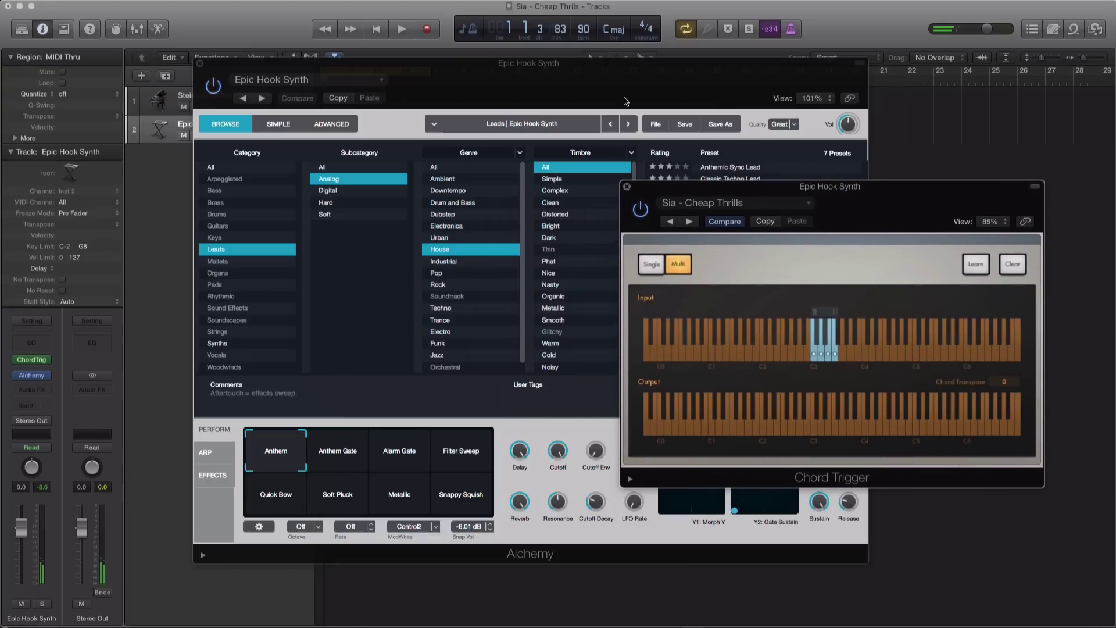
Step: Apply Alchemy's Soft Pluck variation, fine-tune its Cutoff Env and Reverb knobs, and move the plug-in window clear of the tracks
click(444, 468)
click(337, 489)
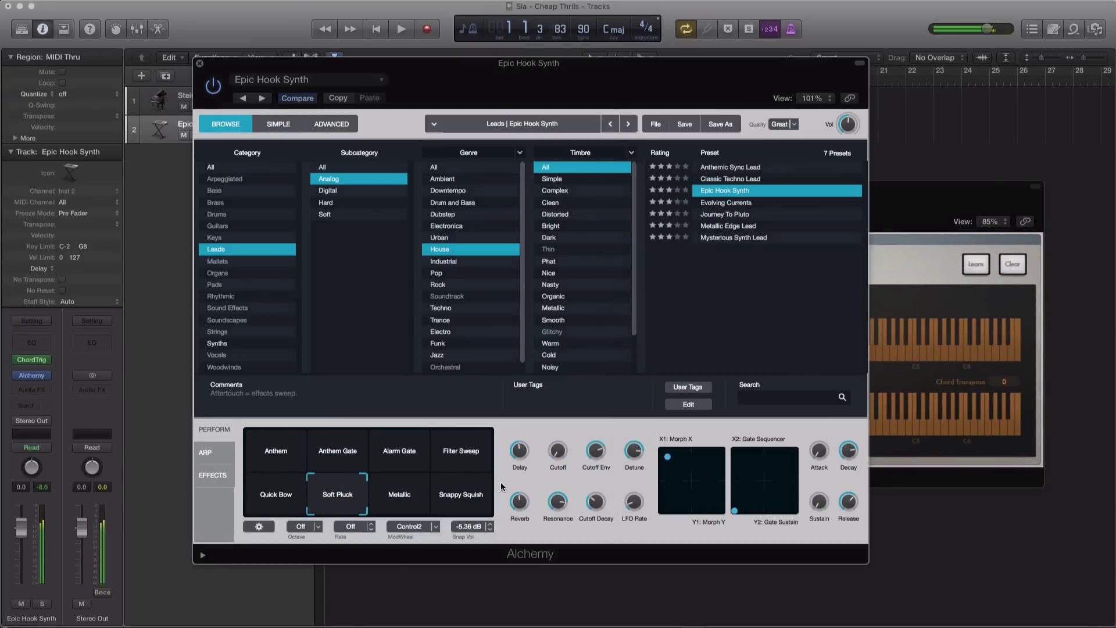
drag(598, 454, 598, 462)
drag(599, 457, 597, 458)
drag(527, 495, 518, 501)
drag(613, 107, 776, 529)
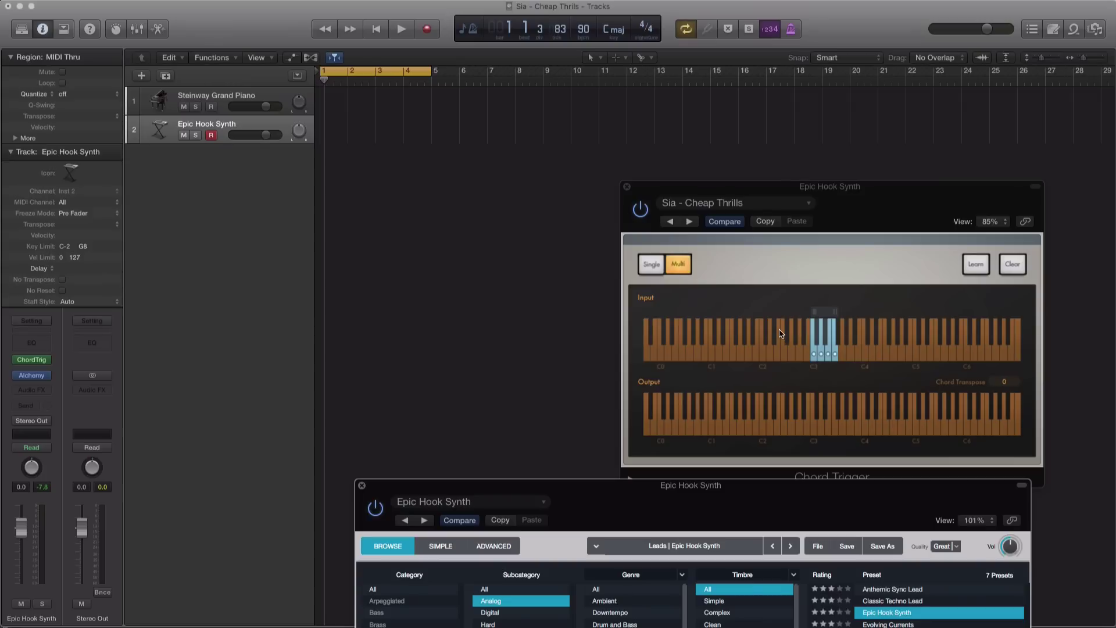
Step: Record a four-bar chord part on the Epic Hook Synth track and quantize the region to 1/16 Note
key(space)
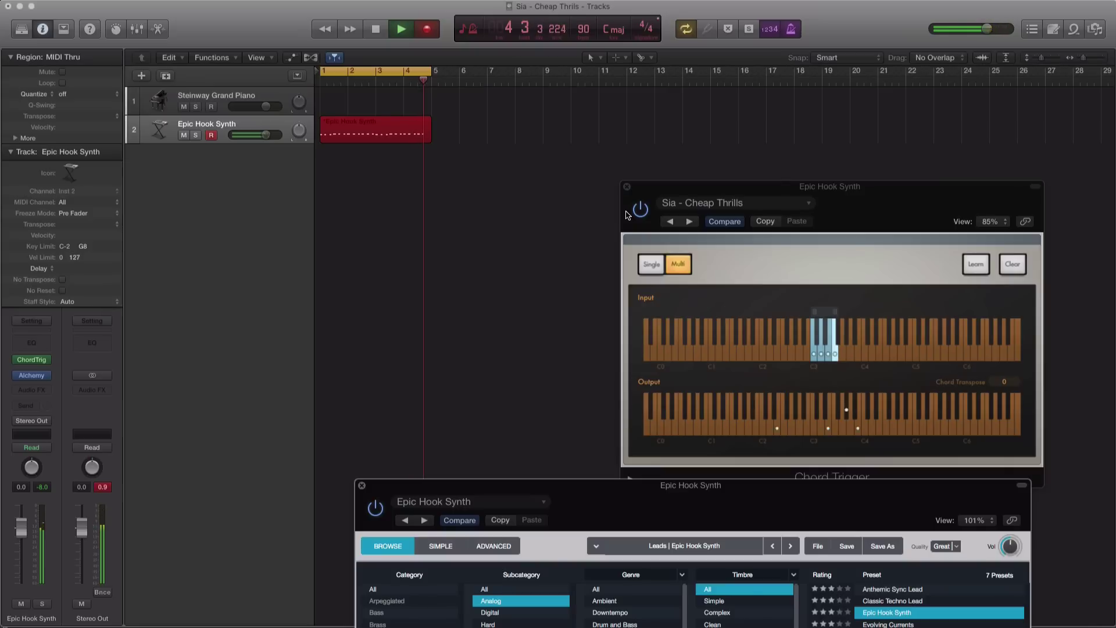
key(space)
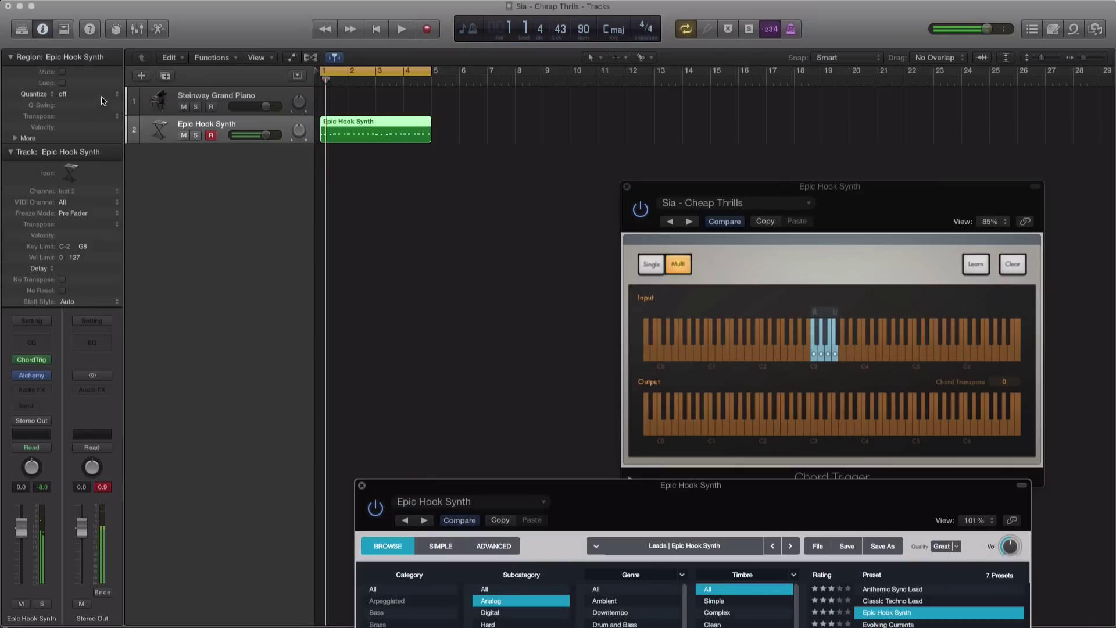
click(102, 101)
click(73, 147)
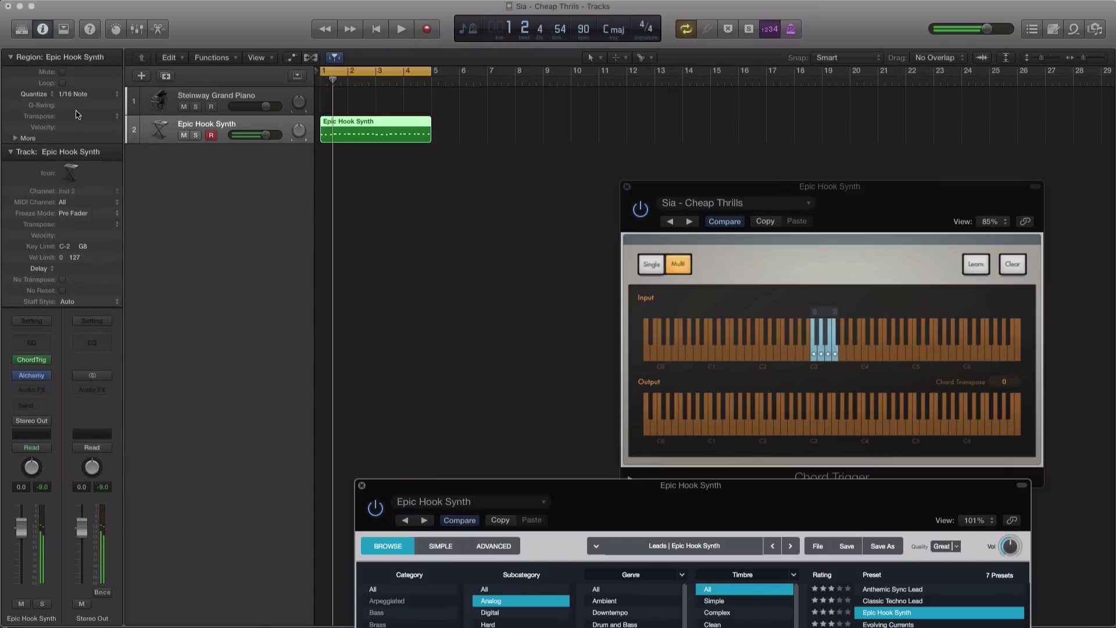
Step: Try a 1/8 Note quantize on the Epic Hook Synth region and play it back
click(84, 94)
click(87, 85)
key(space)
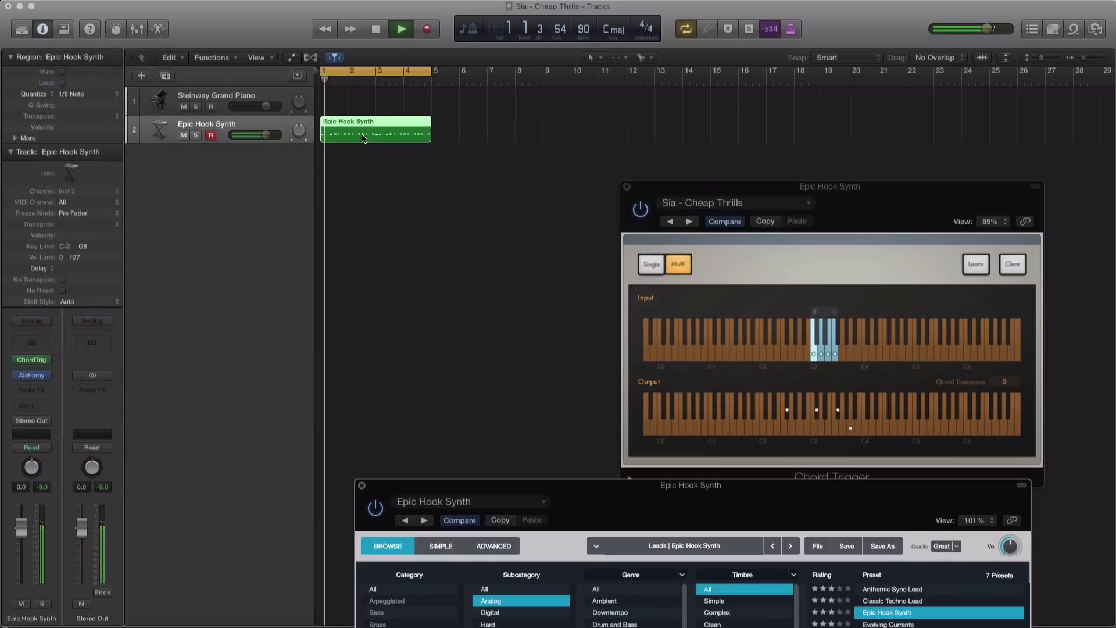
Step: Open the Epic Hook Synth region in the Piano Roll and set its quantize to 1/16 Note
double_click(363, 138)
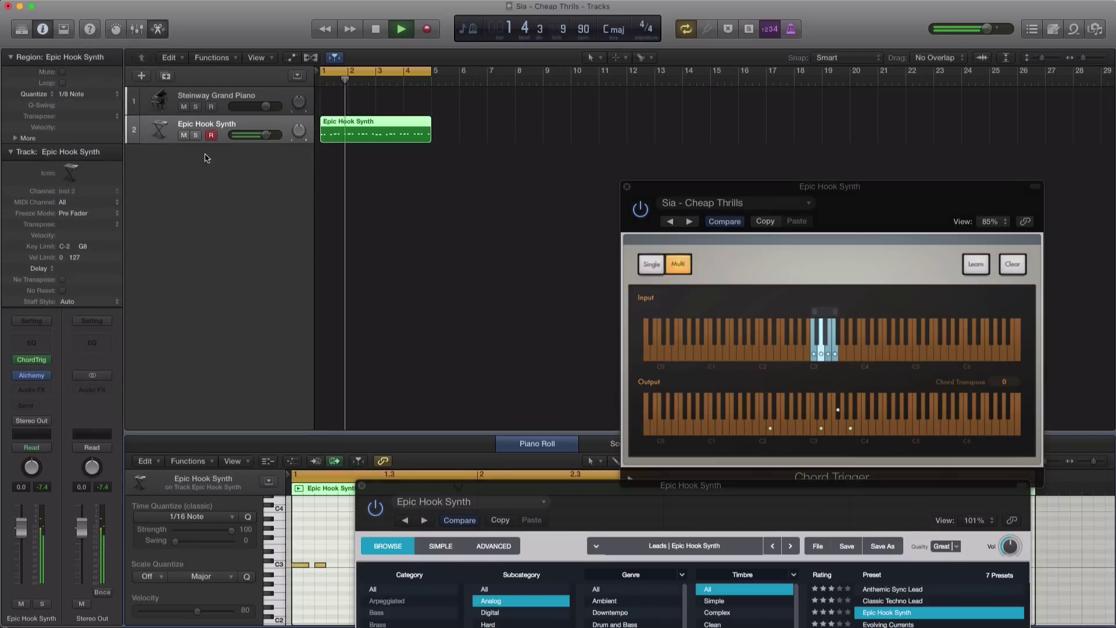
key(space)
click(84, 94)
click(107, 103)
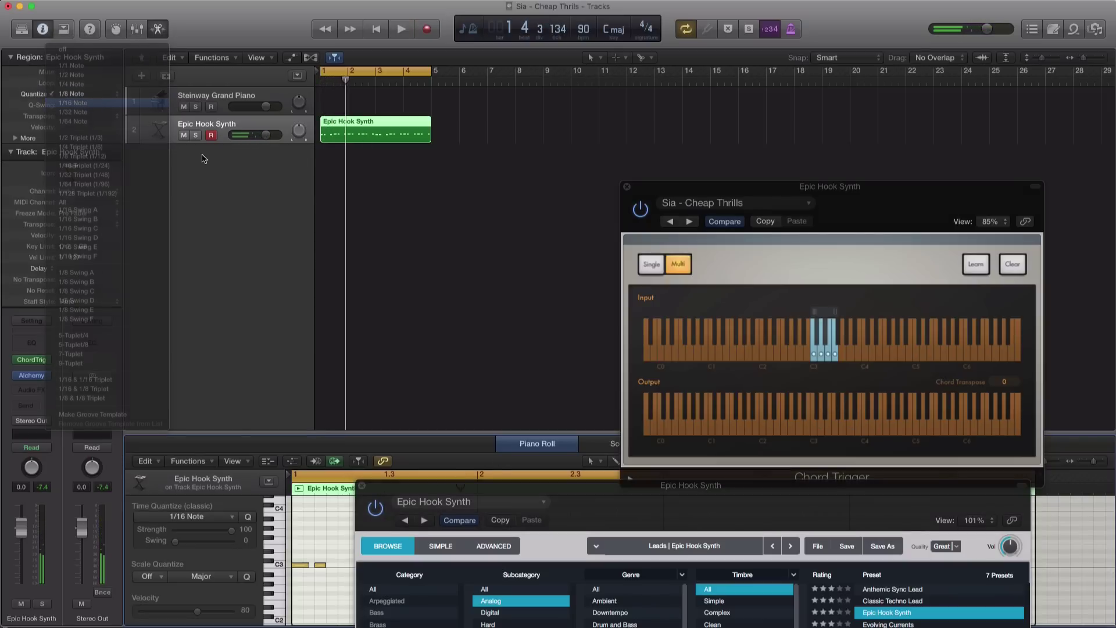
Step: Play back the quantized chord part, and close the Alchemy and Chord Trigger windows
key(space)
key(super+w)
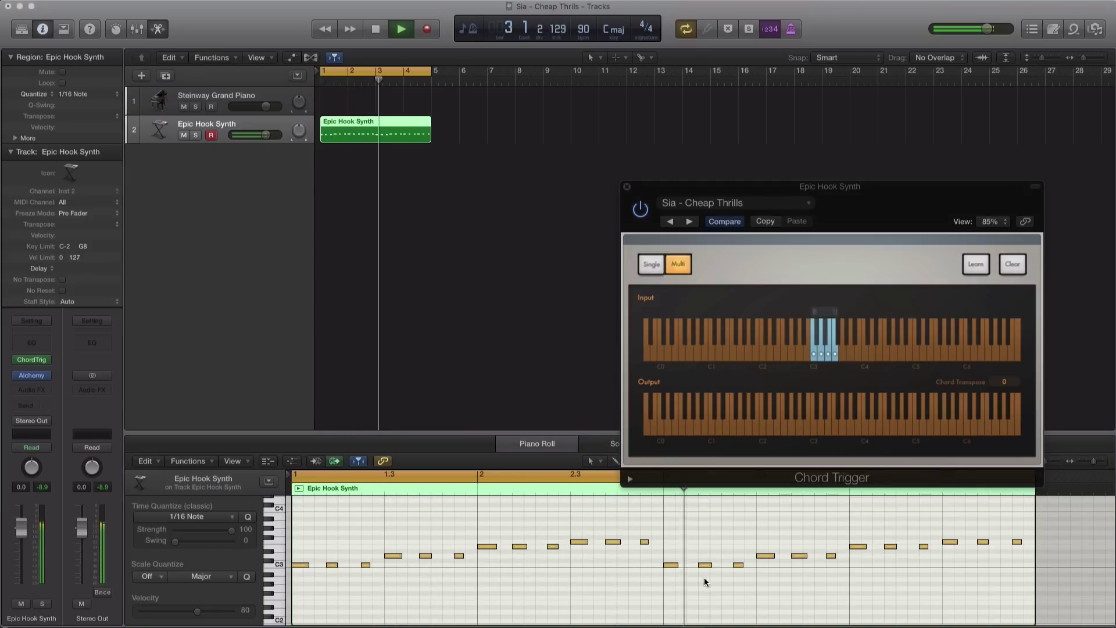
click(627, 186)
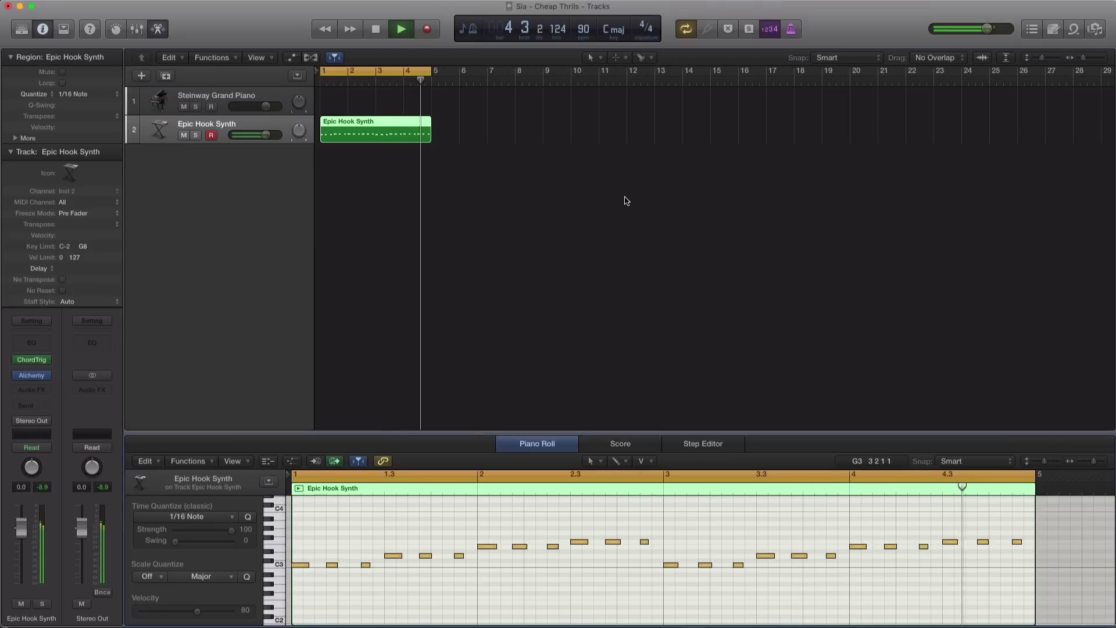
key(space)
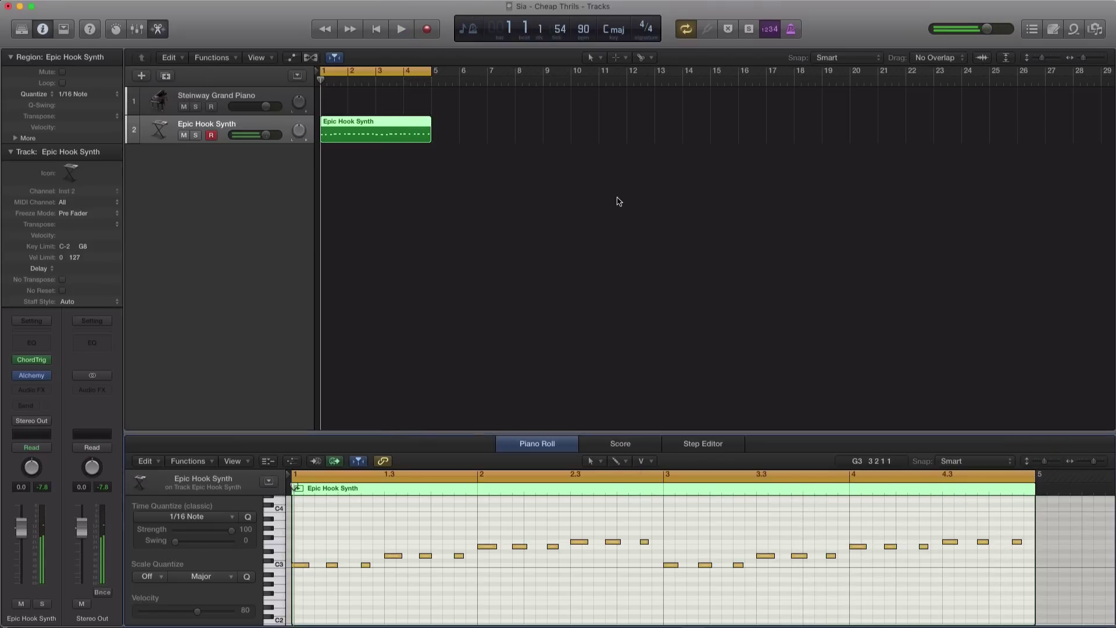
Step: Show the Library, add a third software instrument track and load Drum Machine Designer on it
key(y)
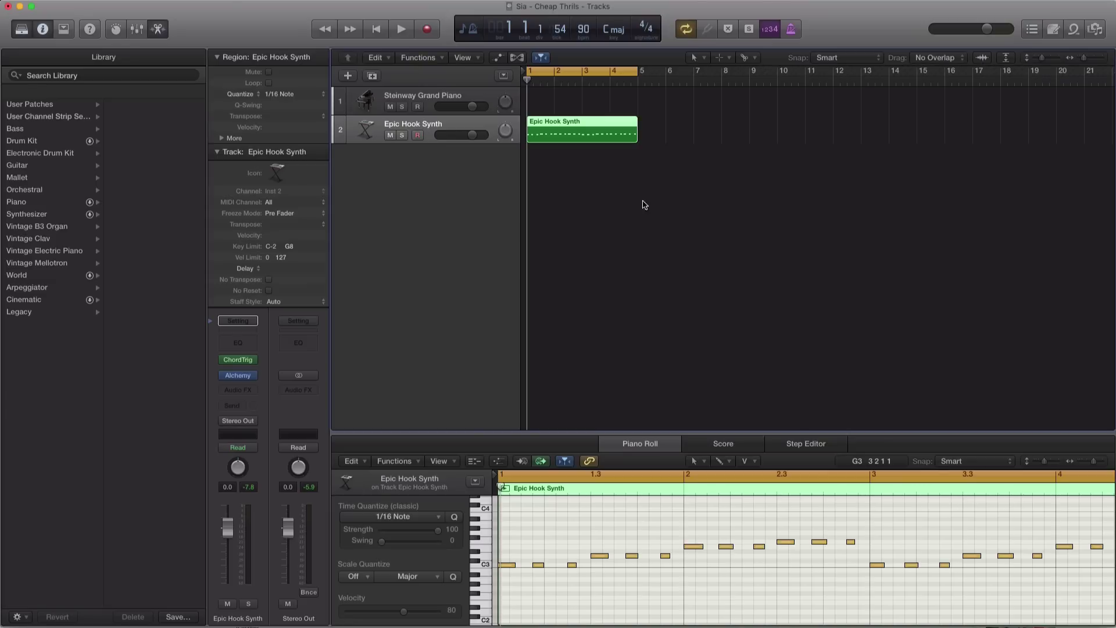
click(348, 75)
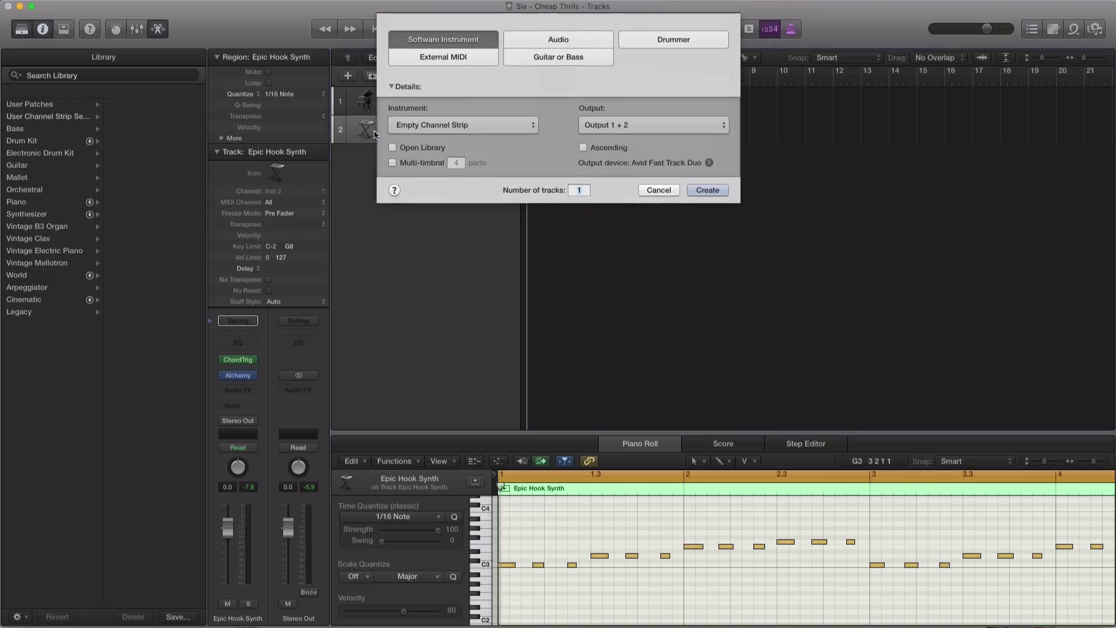
click(717, 194)
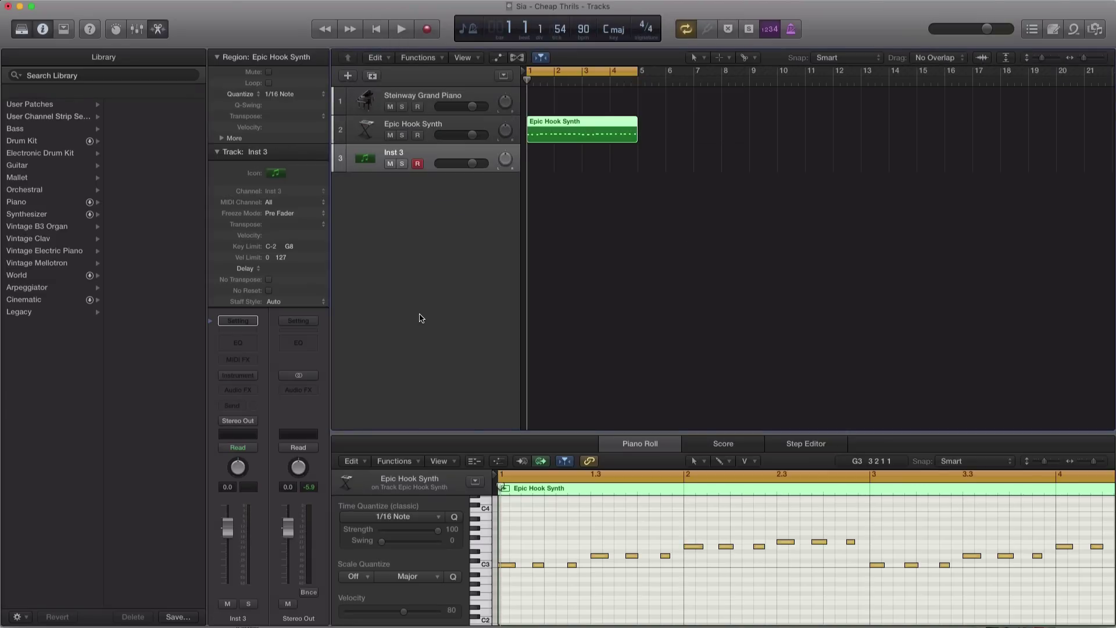
click(238, 375)
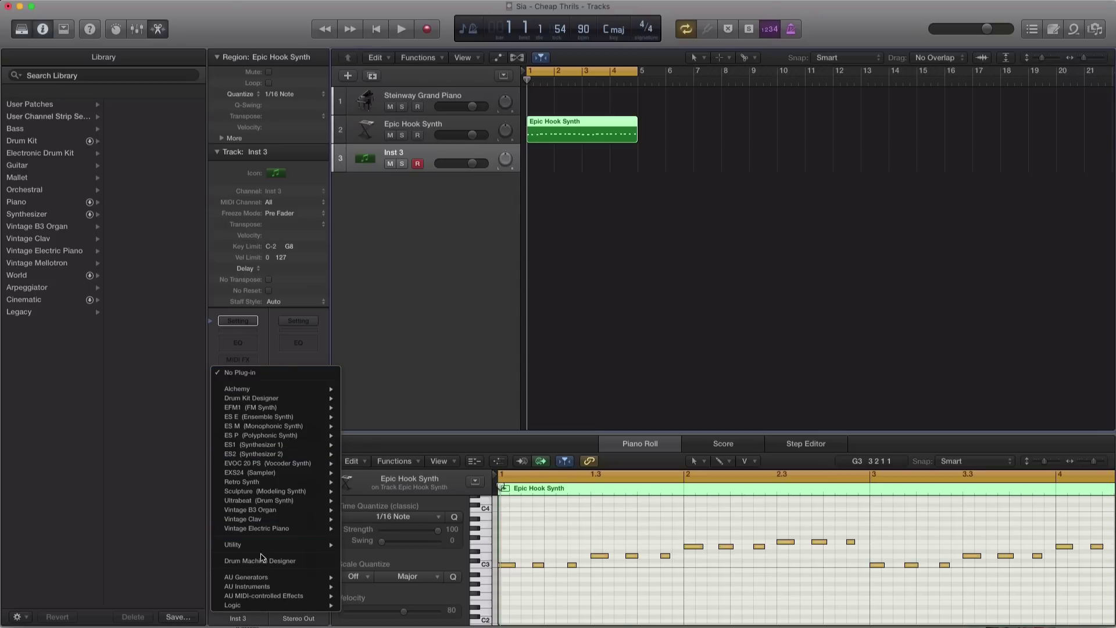
click(263, 561)
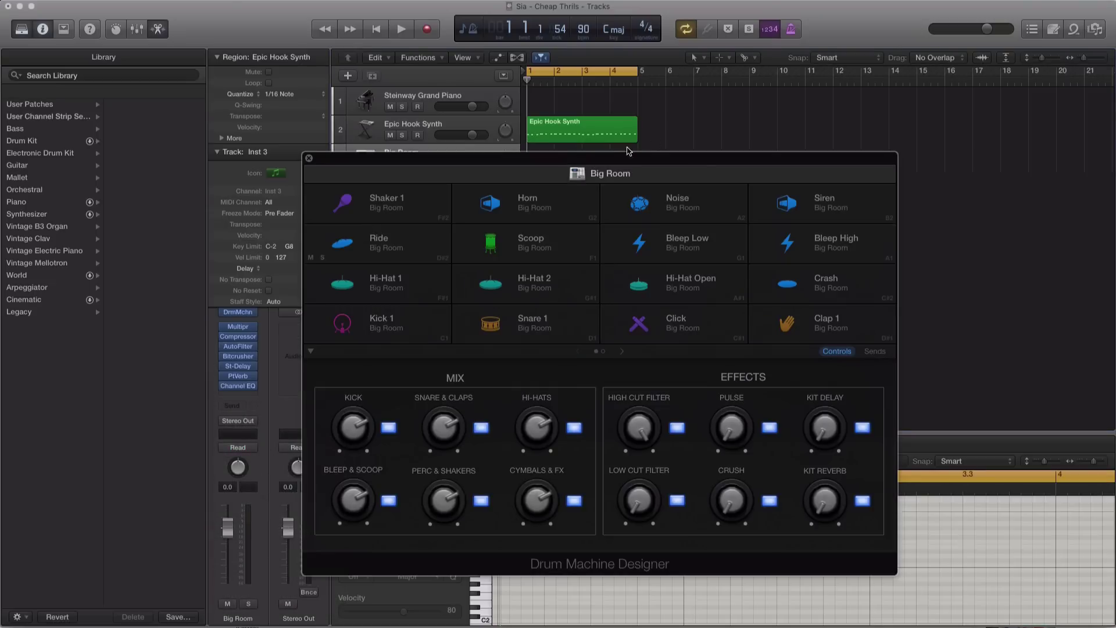
Step: Select the Kick 1 pad of the Big Room kit and play the loop briefly
drag(625, 165, 745, 181)
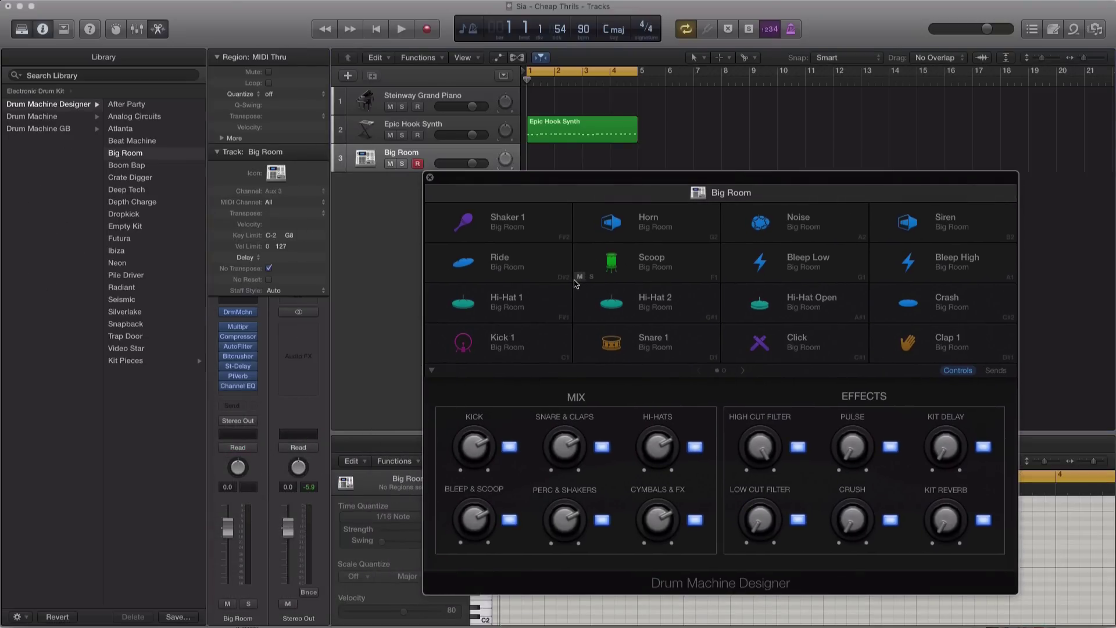
click(517, 344)
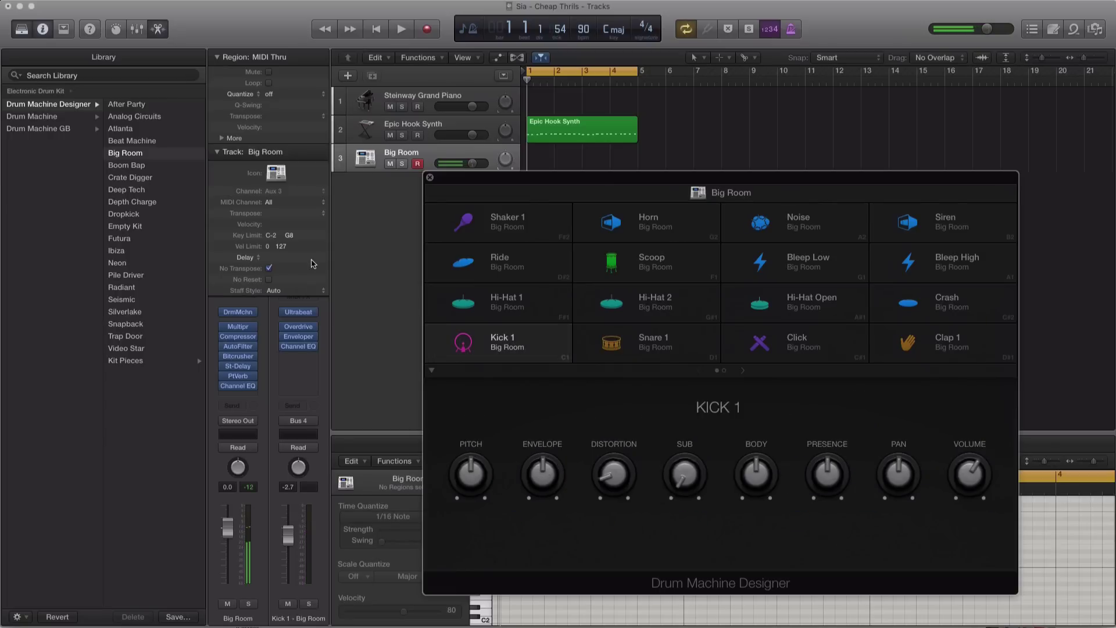
key(space)
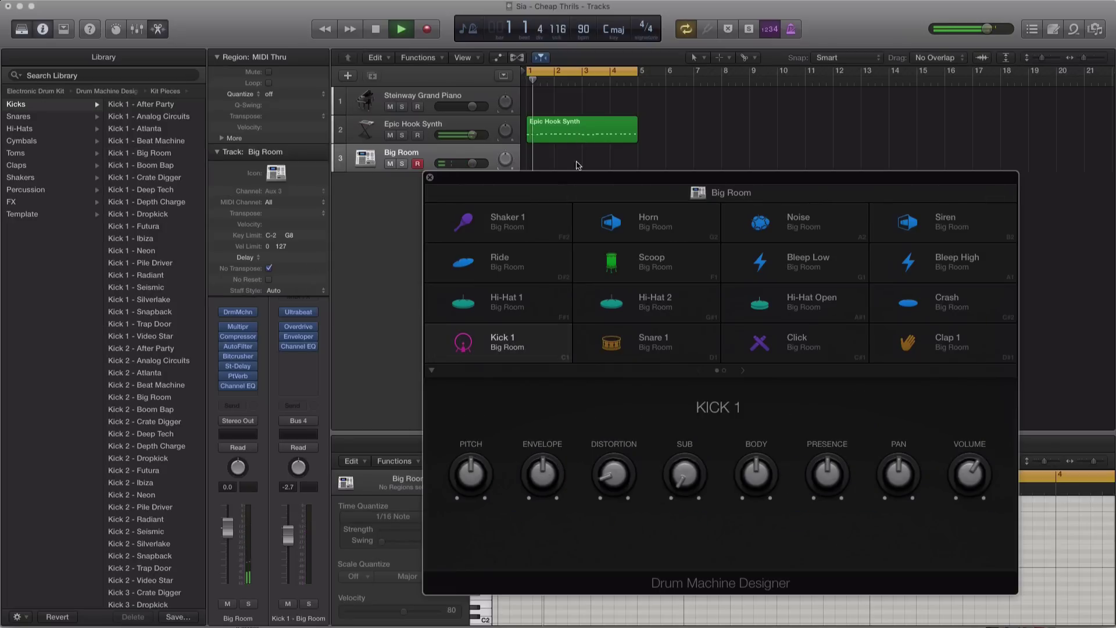
key(space)
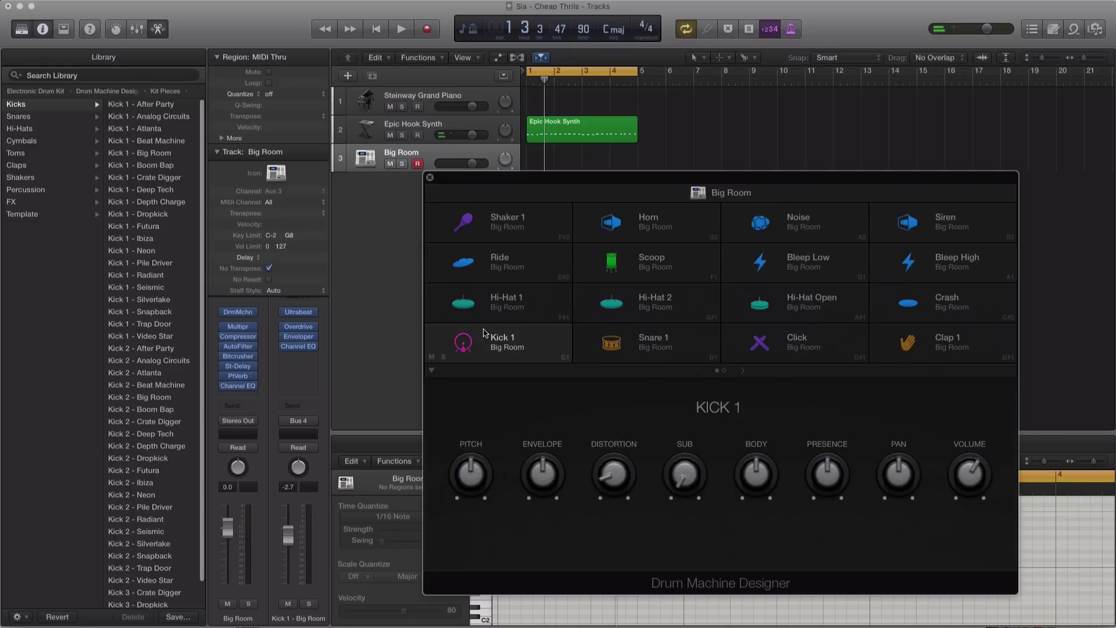
Step: Audition Analog Circuits and Atlanta kicks on the Kick 1 pad, keep Kick 1 - Analog Circuits, and close Drum Machine Designer
click(173, 119)
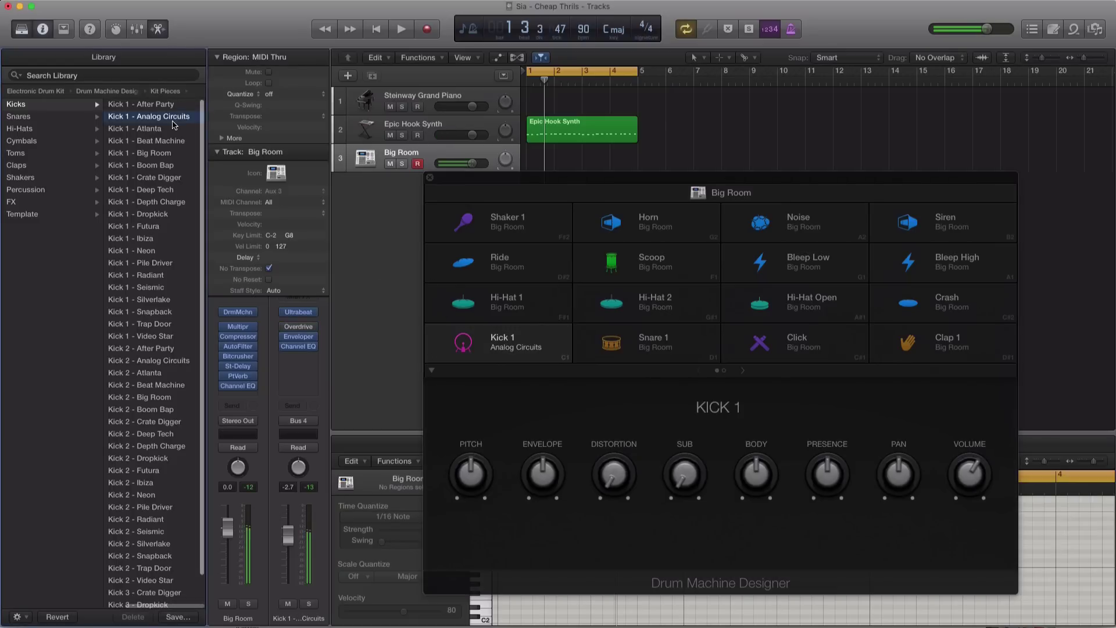
click(170, 131)
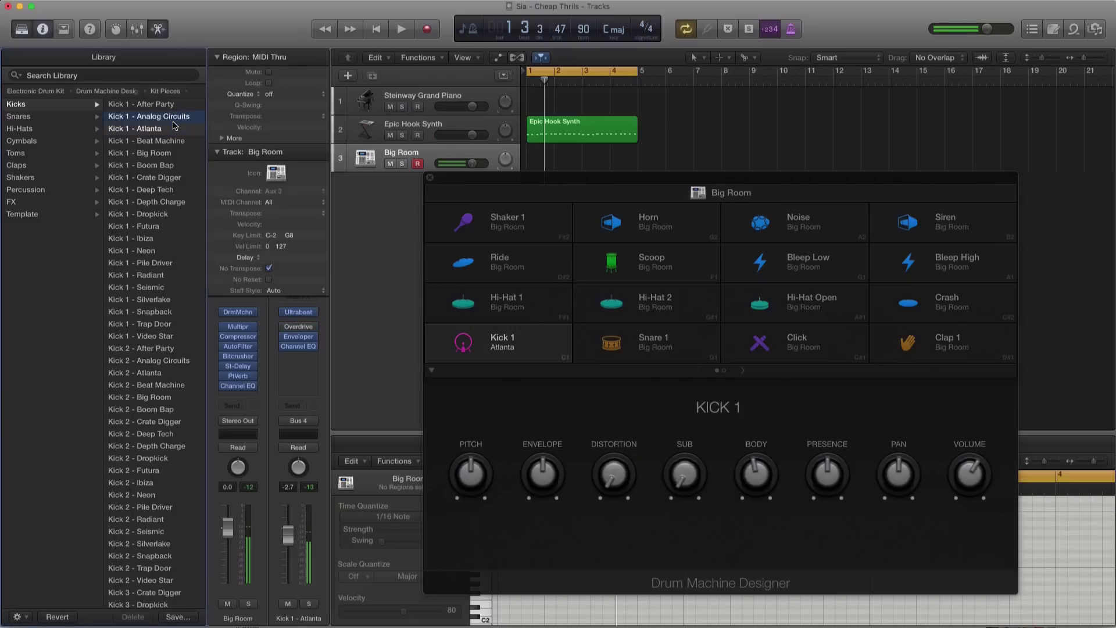
click(173, 119)
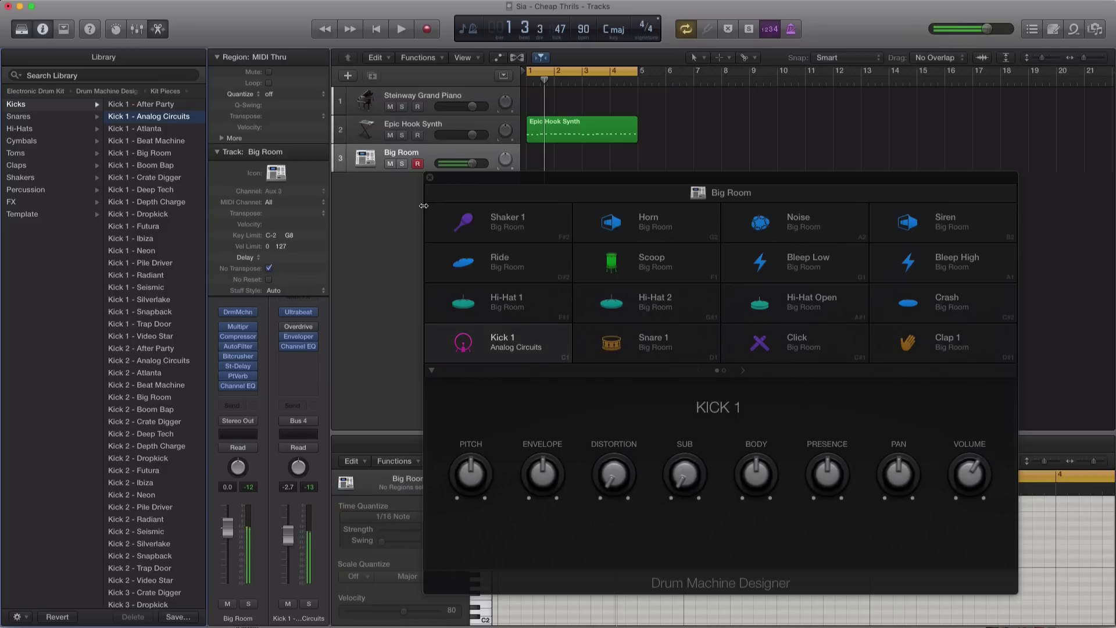
key(space)
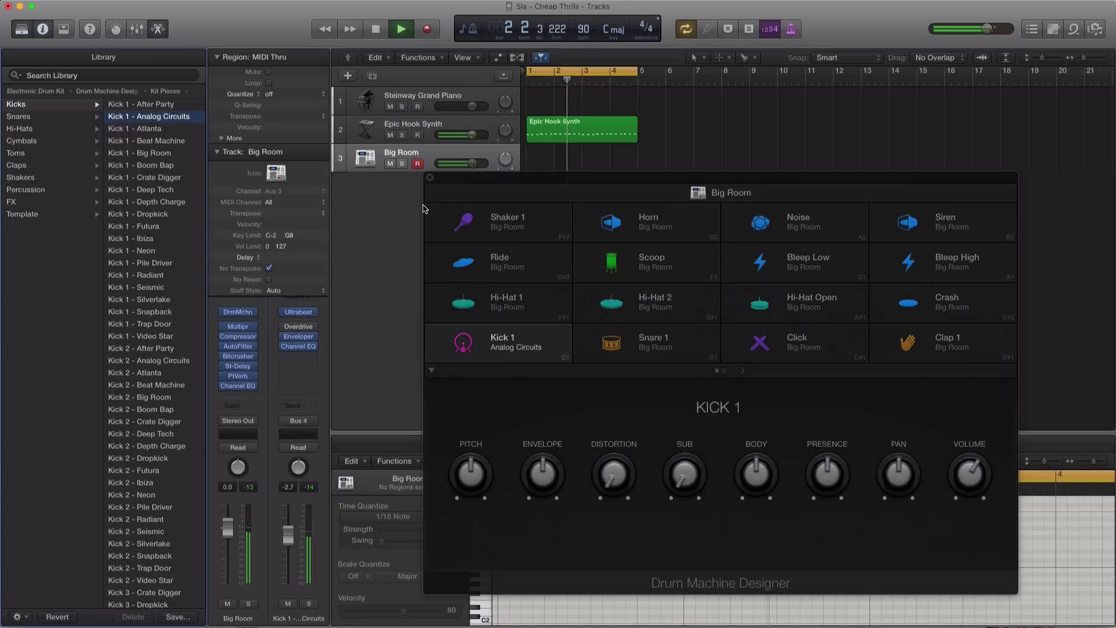
key(space)
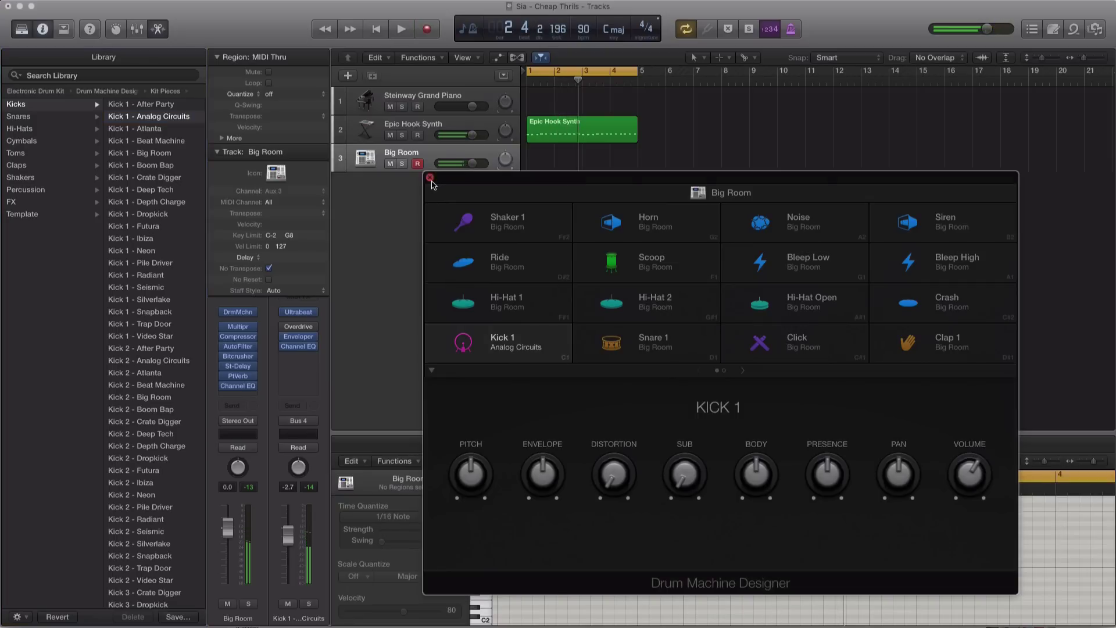
click(430, 178)
Step: Record a four-bar kick part on the Big Room track and set its region's quantize to 1/8 Note
key(space)
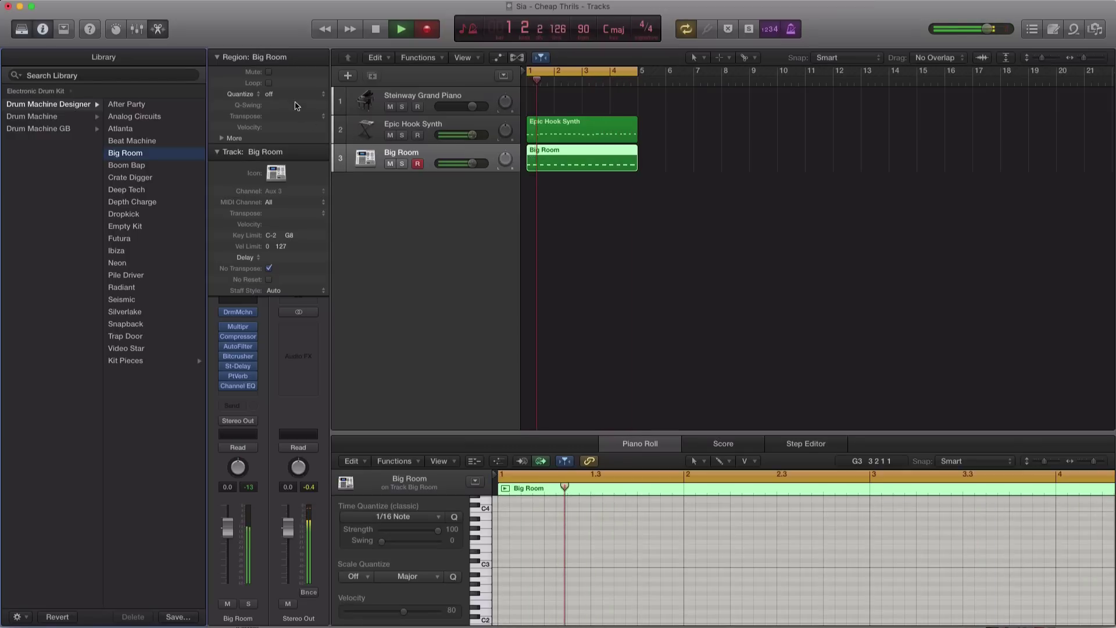
key(space)
click(269, 93)
click(293, 142)
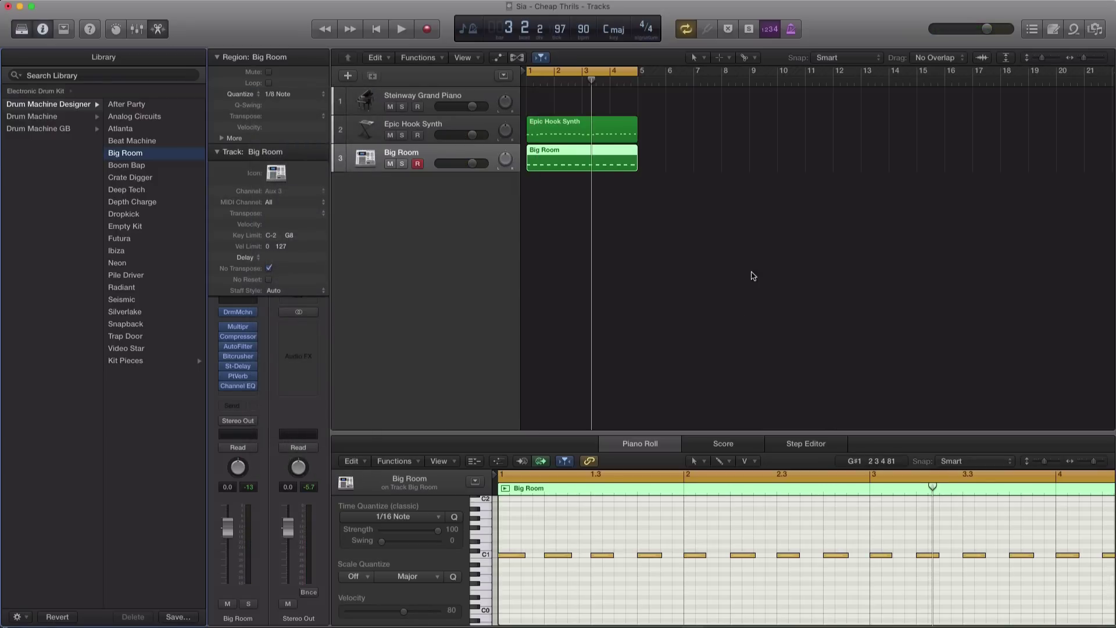
Step: Duplicate the Epic Hook Synth track with its settings and open the copy's Alchemy synth, moving its window clear of the channel strip
click(437, 131)
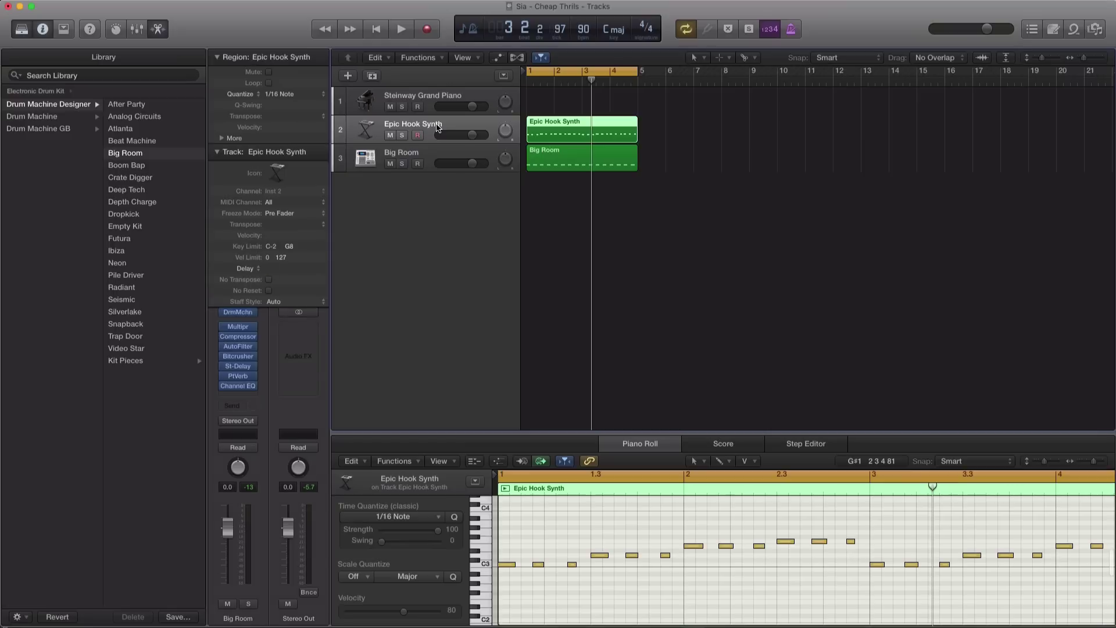
key(super+d)
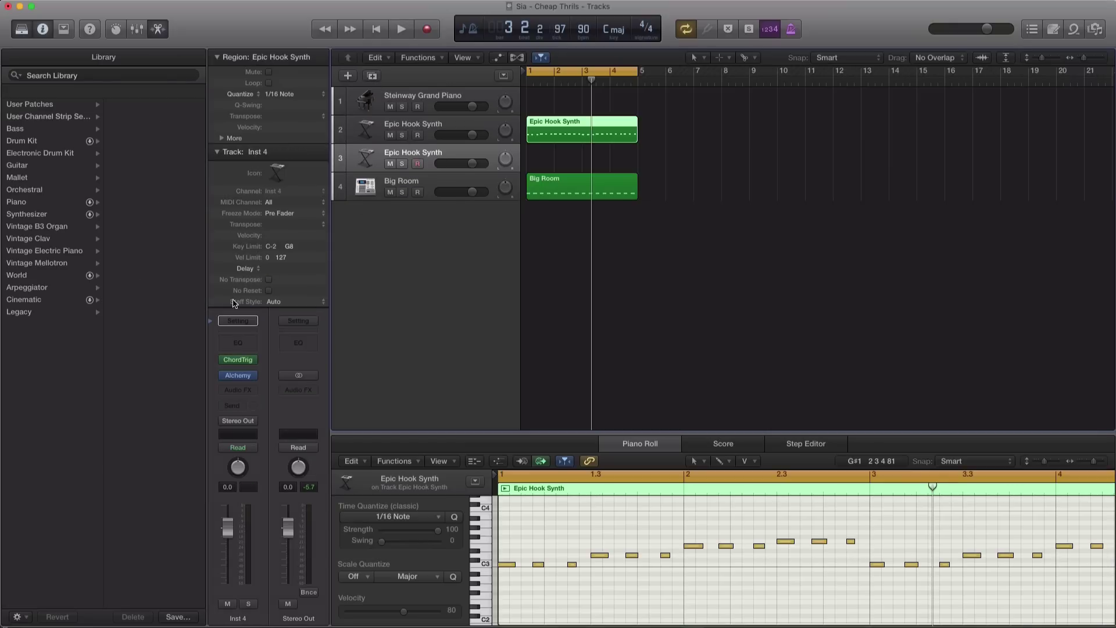
click(238, 375)
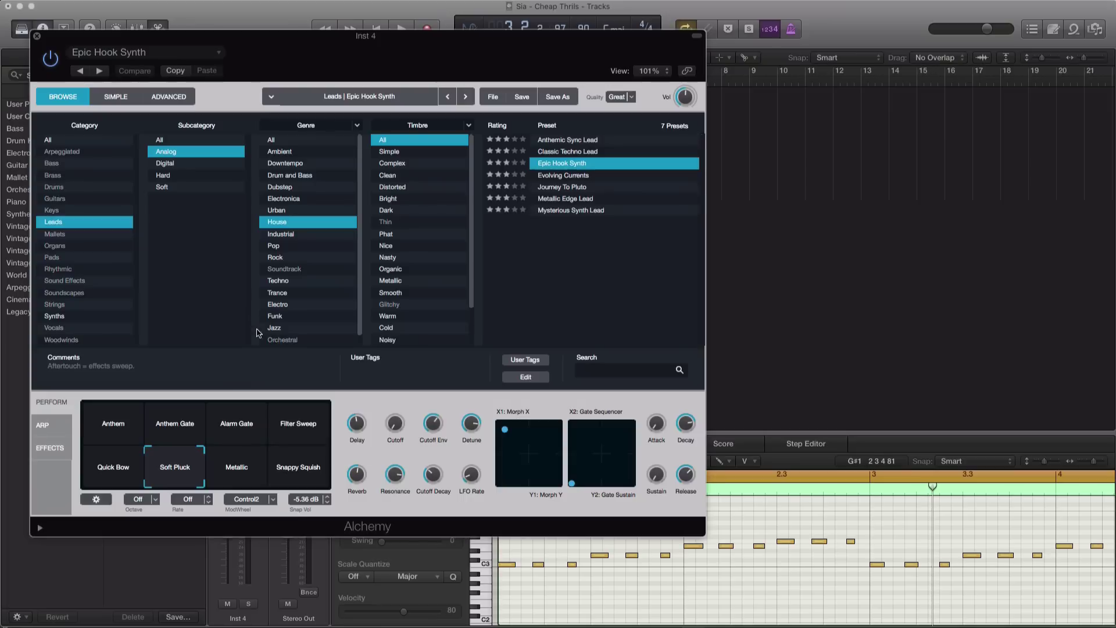
drag(505, 58, 770, 114)
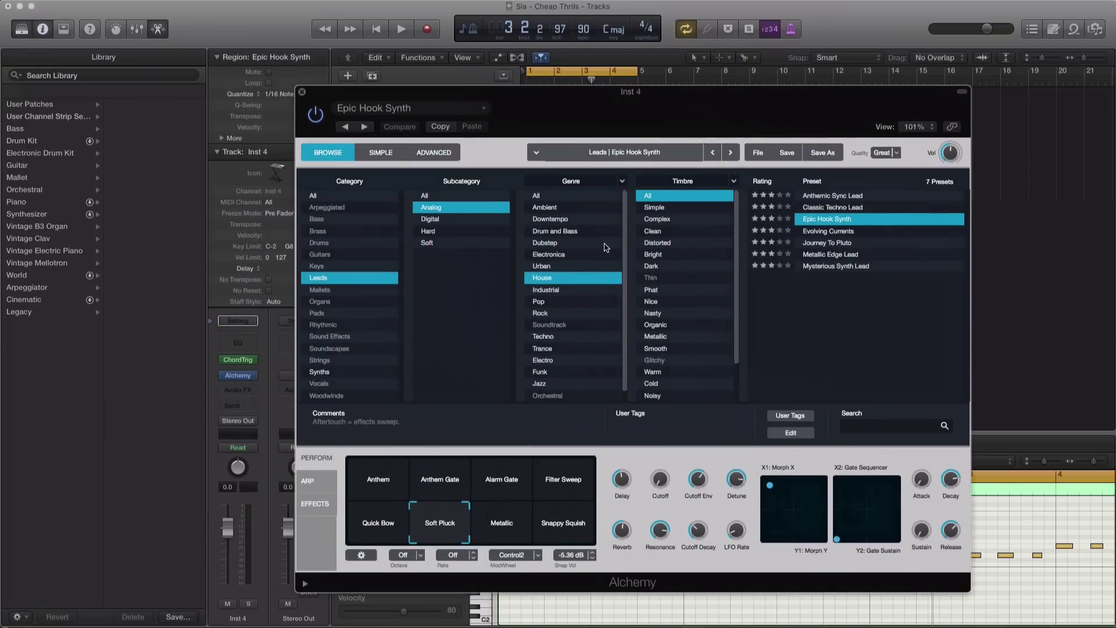
Step: Audition House presets in Alchemy's Bass category and load Deep Synth Bass on the duplicated track
click(328, 220)
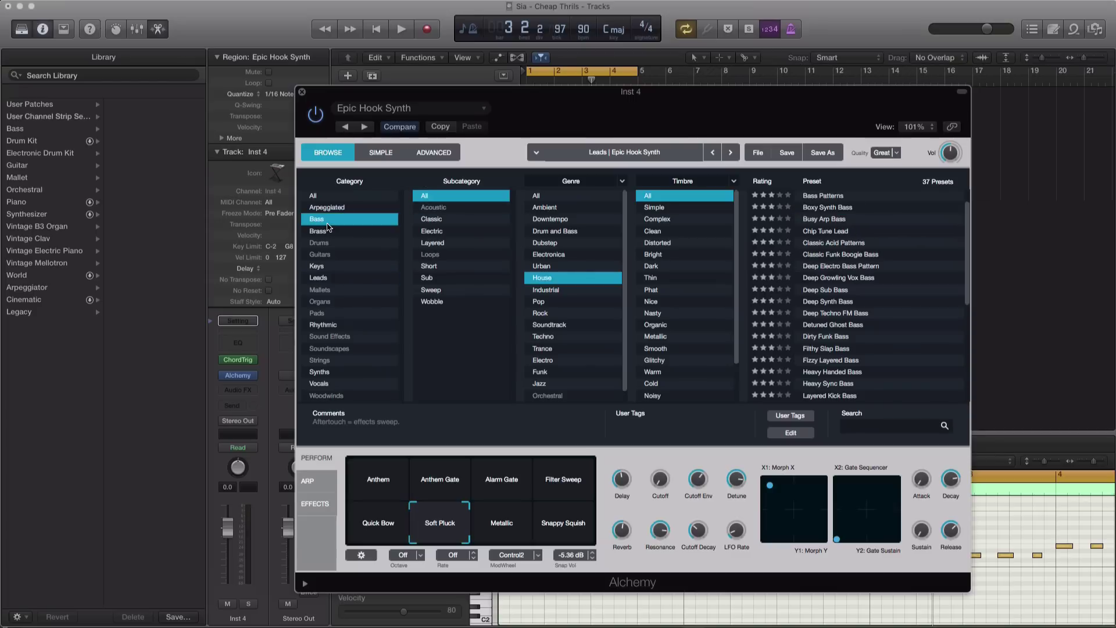
click(842, 200)
click(849, 211)
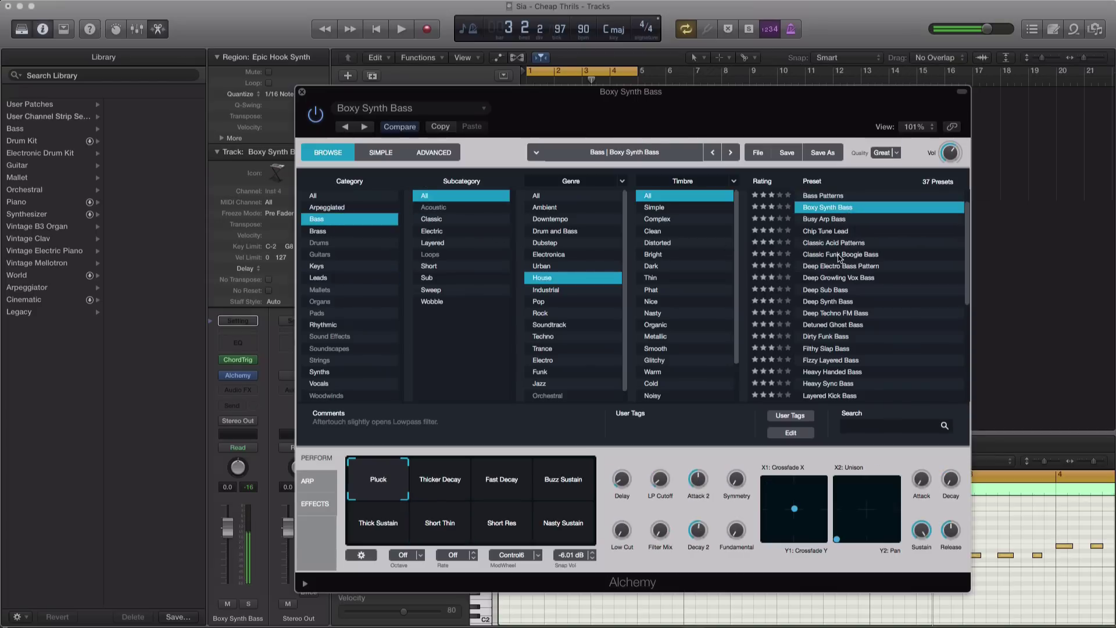
key(Down)
key(Down)
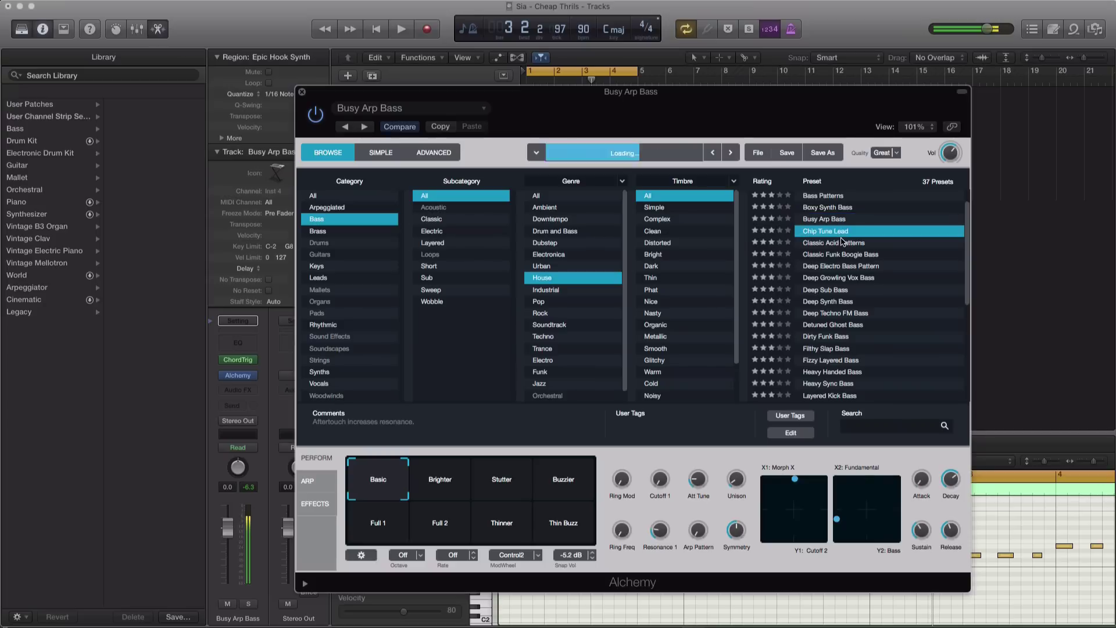
click(839, 254)
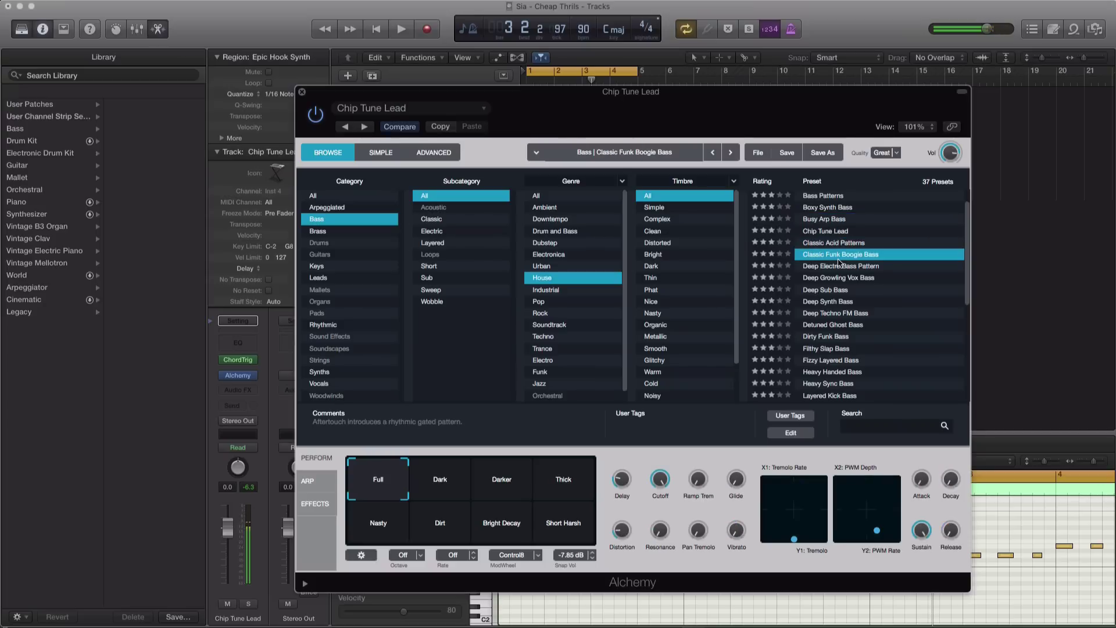
click(840, 289)
click(843, 303)
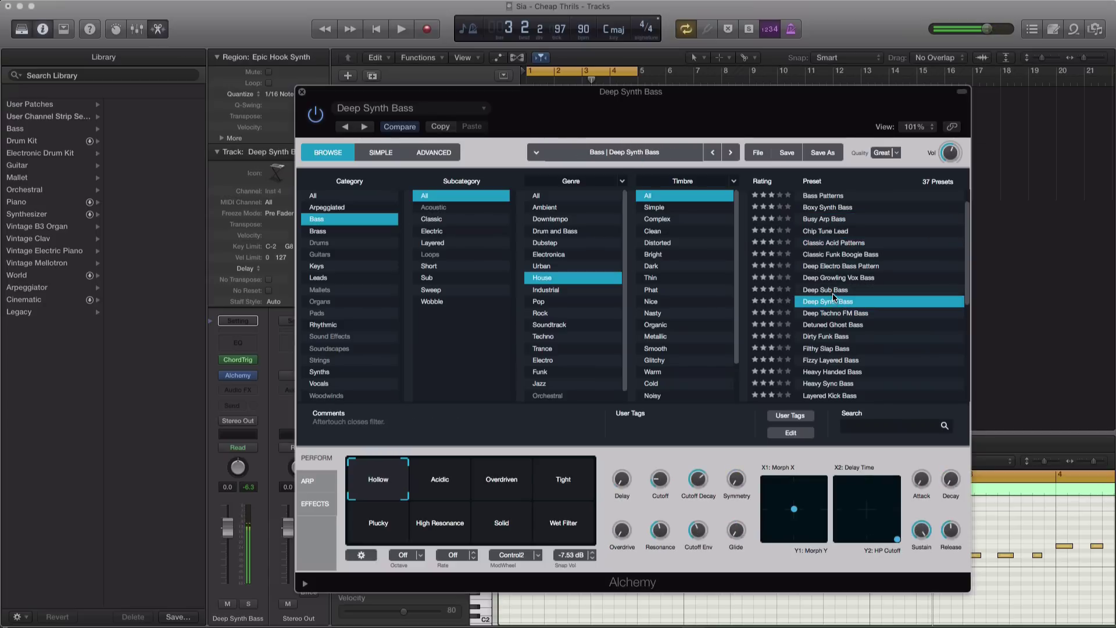
Step: Audition the Deep Synth Bass performance snapshots from Acidic through Plucky, and settle on Hollow
click(440, 481)
click(526, 480)
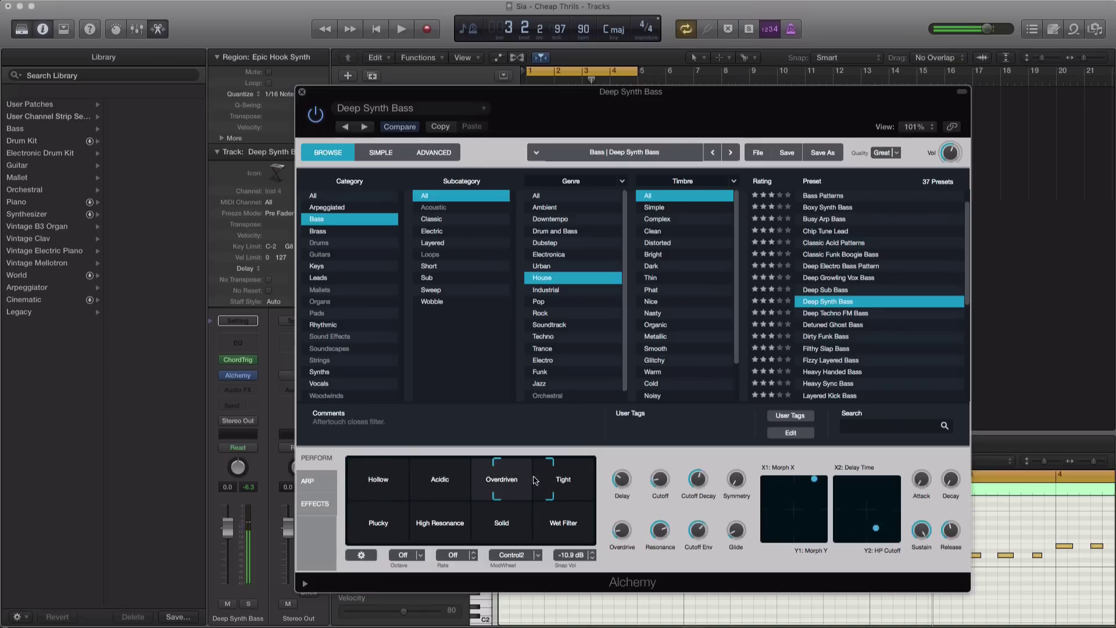
click(558, 481)
click(561, 523)
click(505, 526)
click(438, 532)
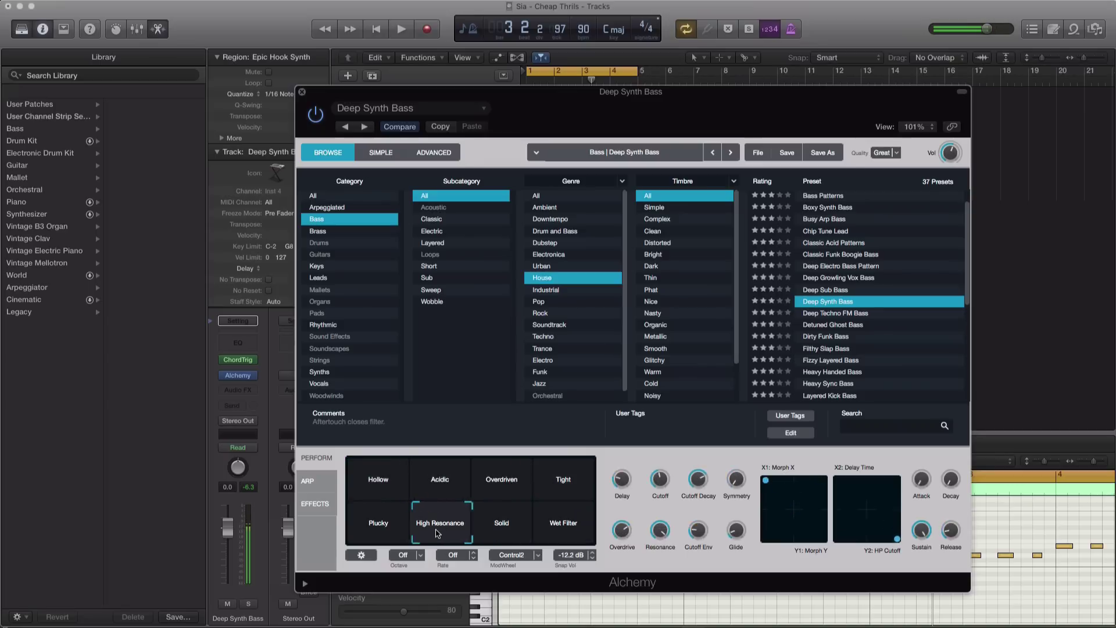
click(383, 530)
click(376, 482)
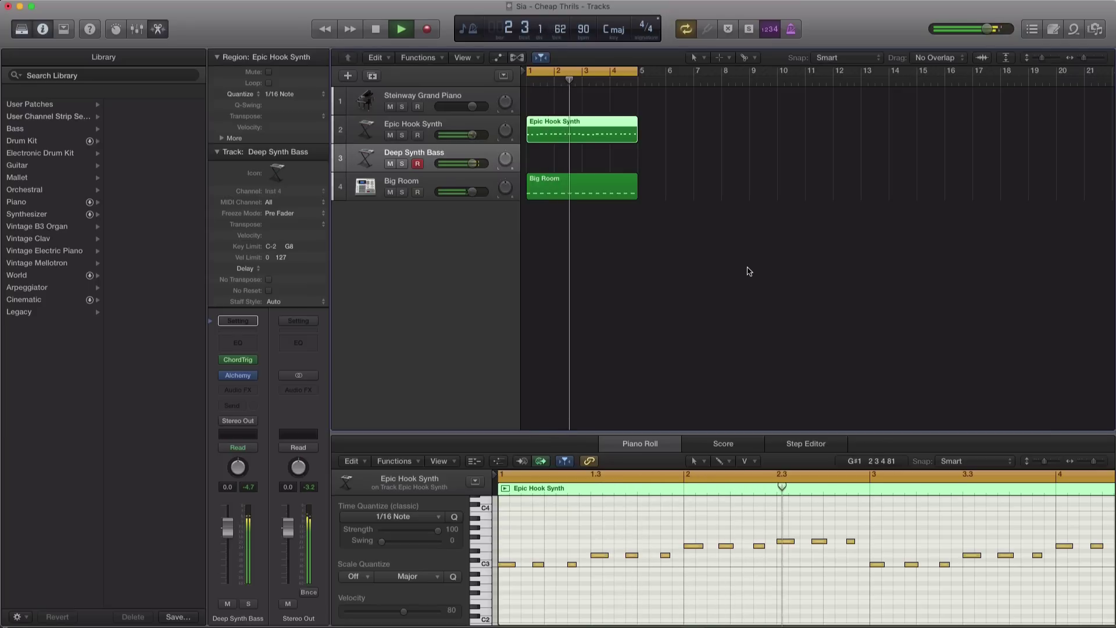
Step: Stop the loop playback and record a four-bar bass part on the Deep Synth Bass track
key(space)
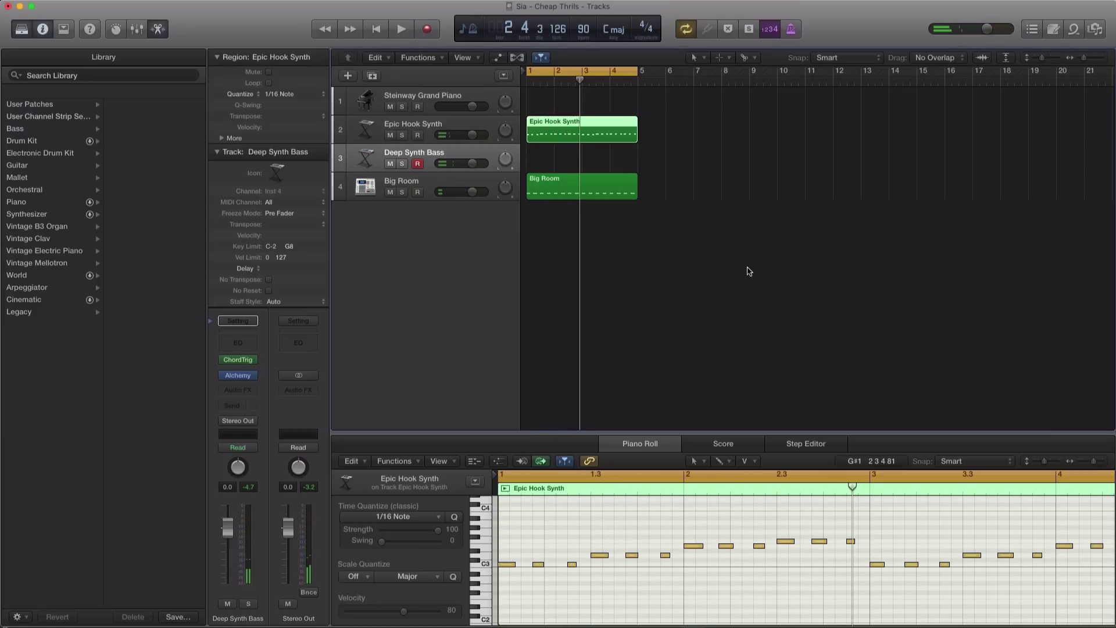
key(r)
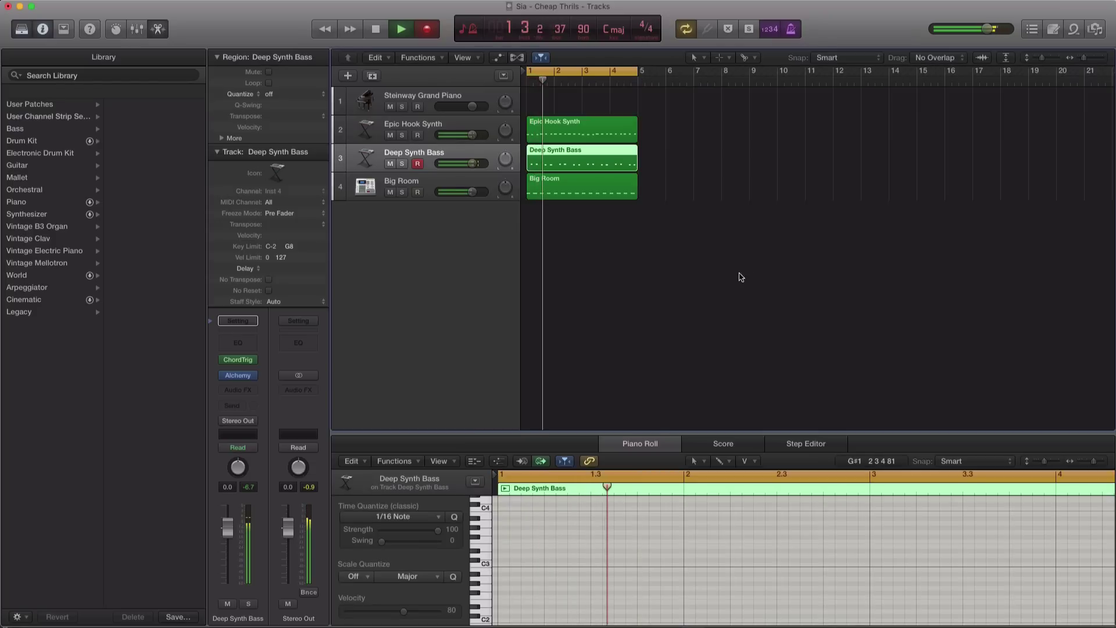
key(space)
Step: Set the Deep Synth Bass region's quantize to 1/16 Note and play back the result
click(293, 98)
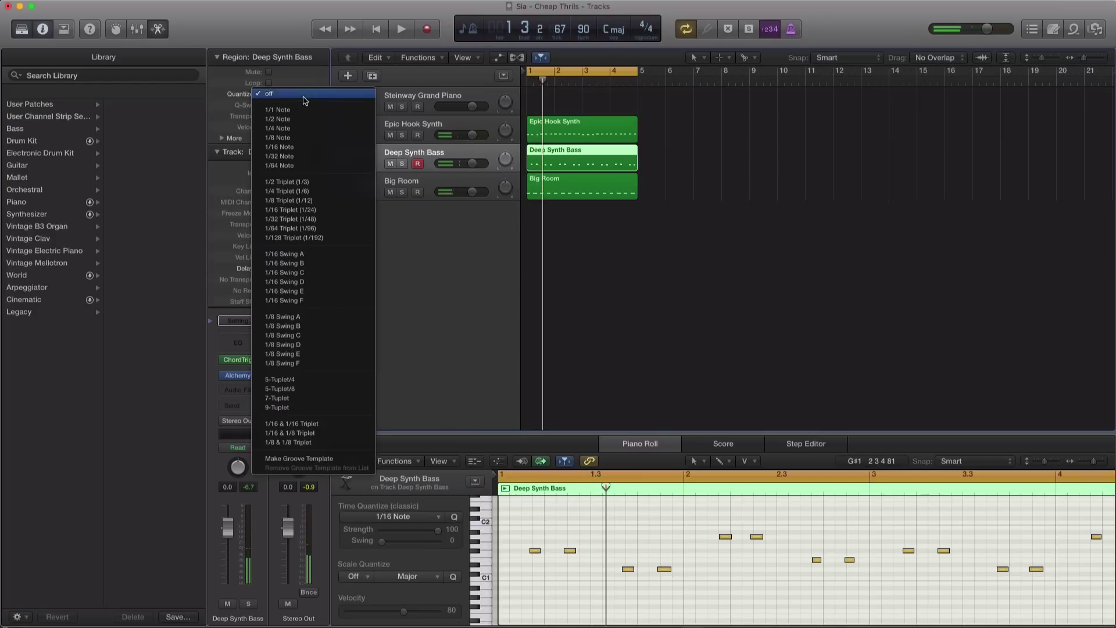
click(498, 174)
key(space)
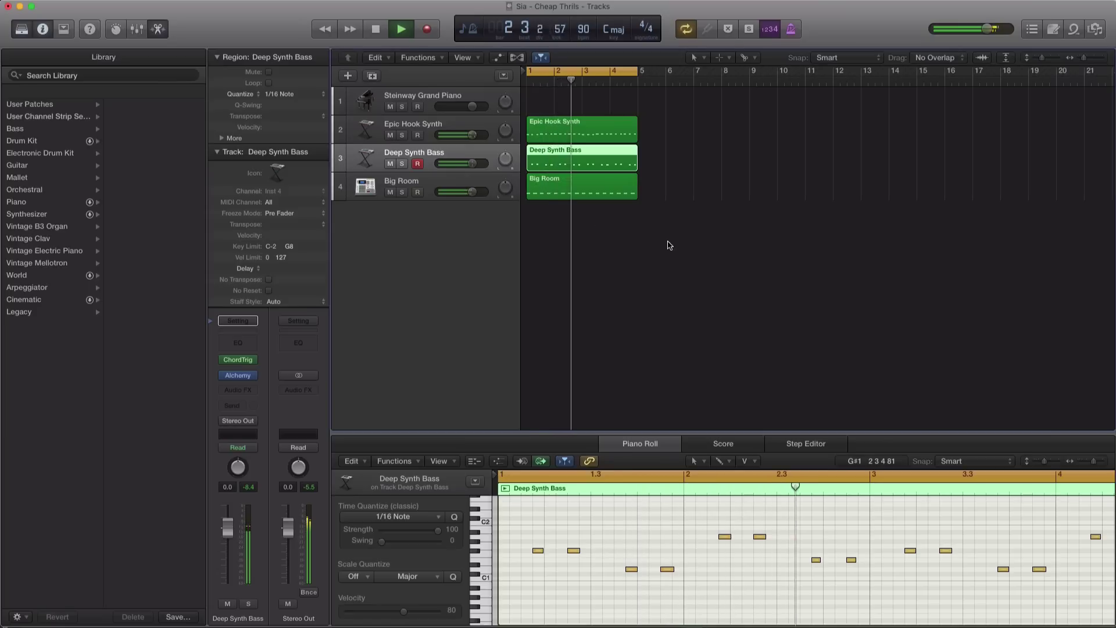
key(space)
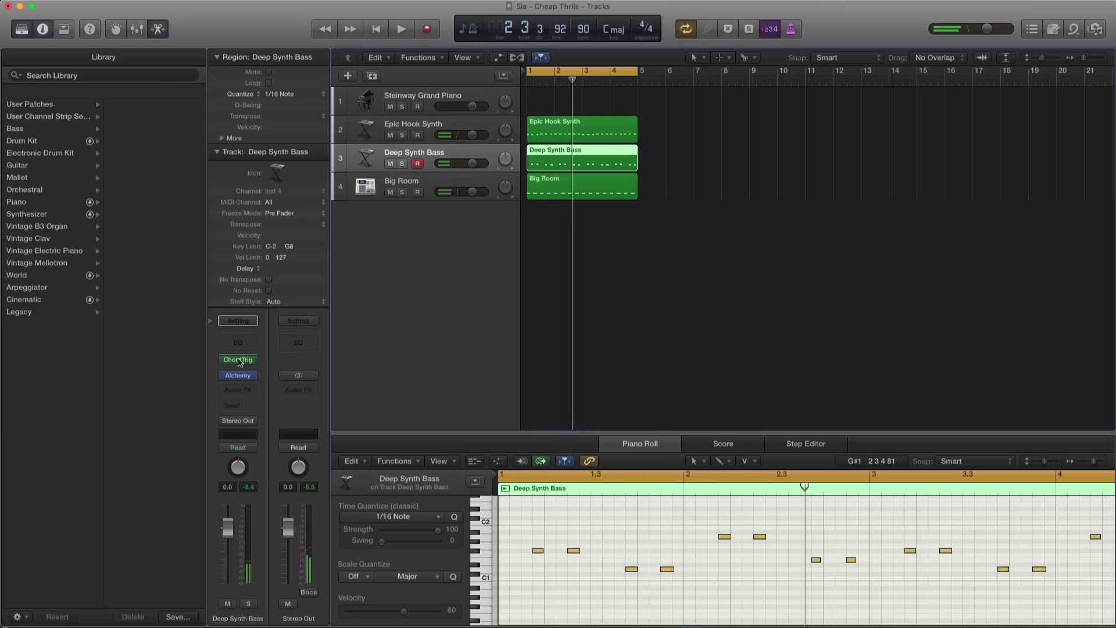
Step: Open Chord Trigger on the Deep Synth Bass track and examine the chords assigned to its four trigger keys
click(237, 361)
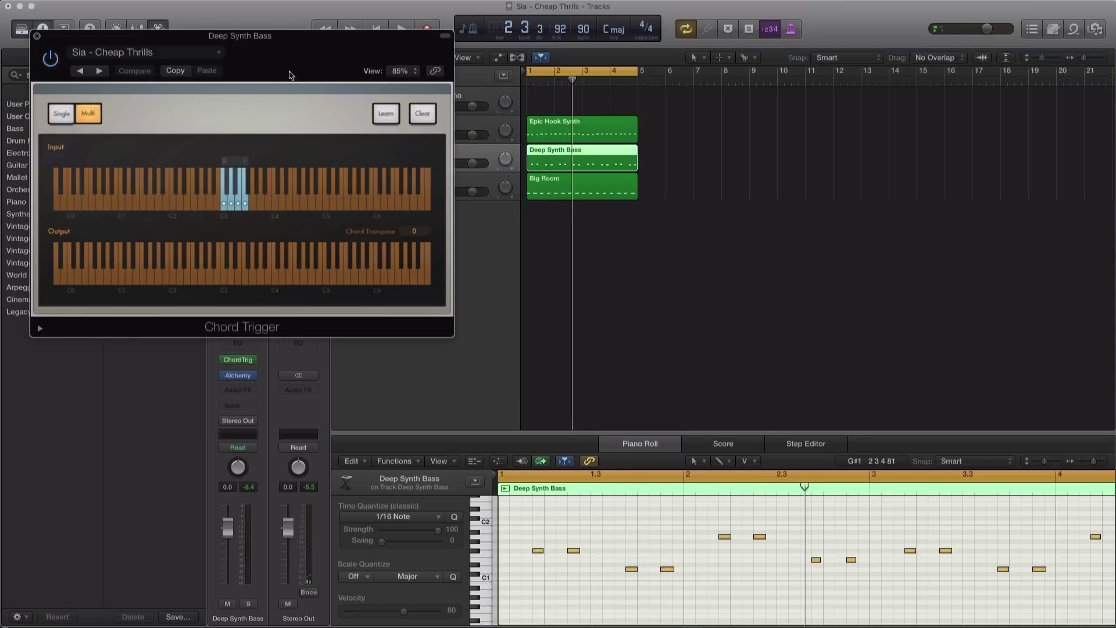
drag(291, 75, 800, 262)
key(space)
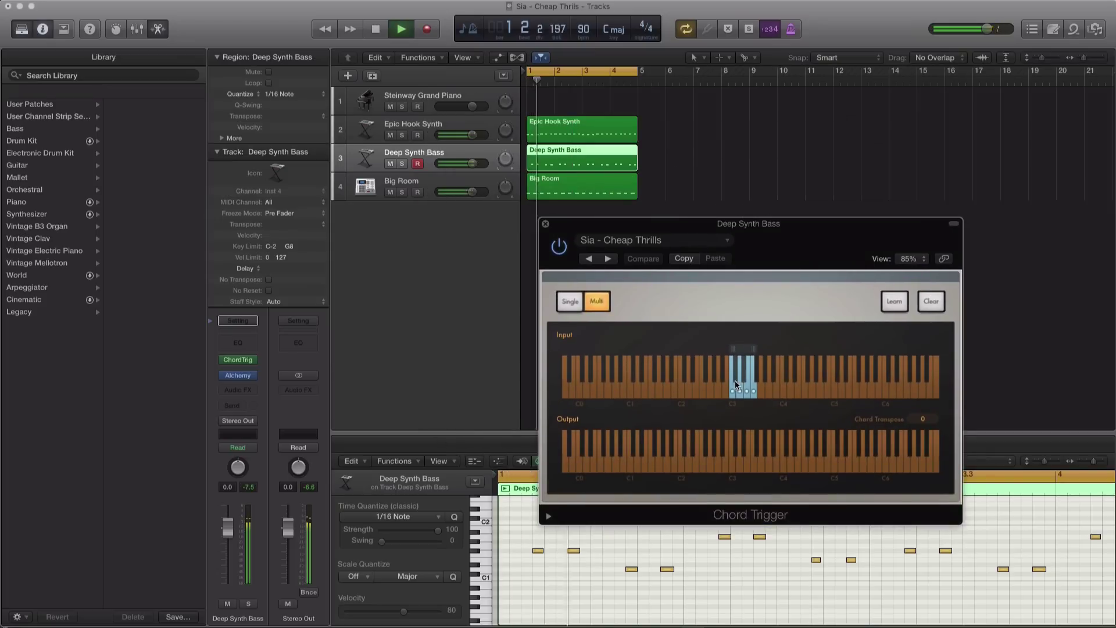
key(space)
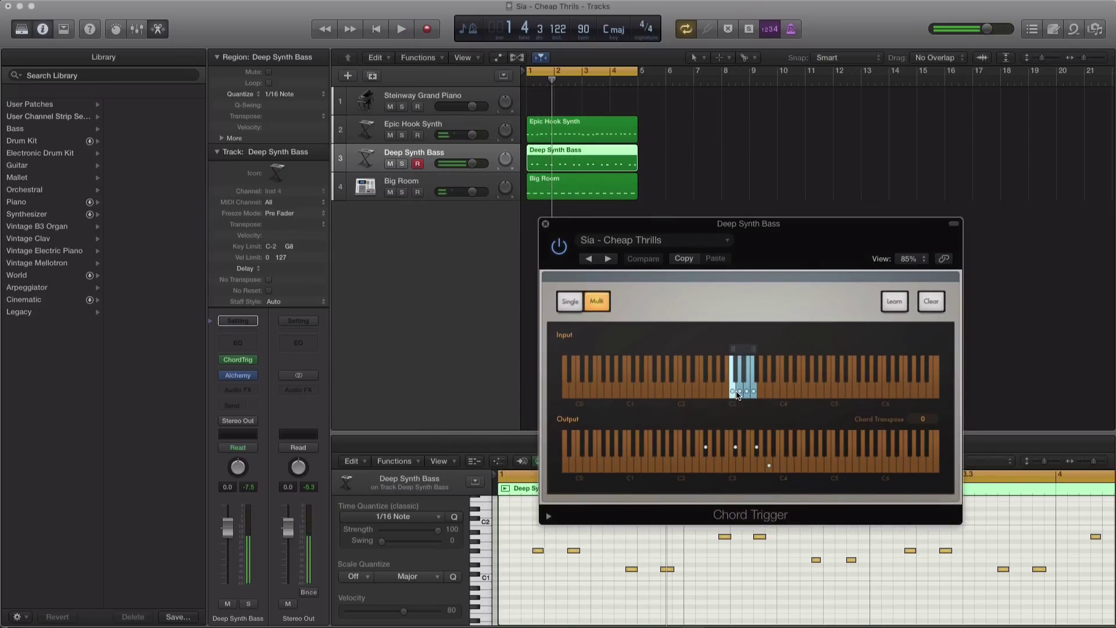
click(740, 394)
click(748, 394)
click(754, 394)
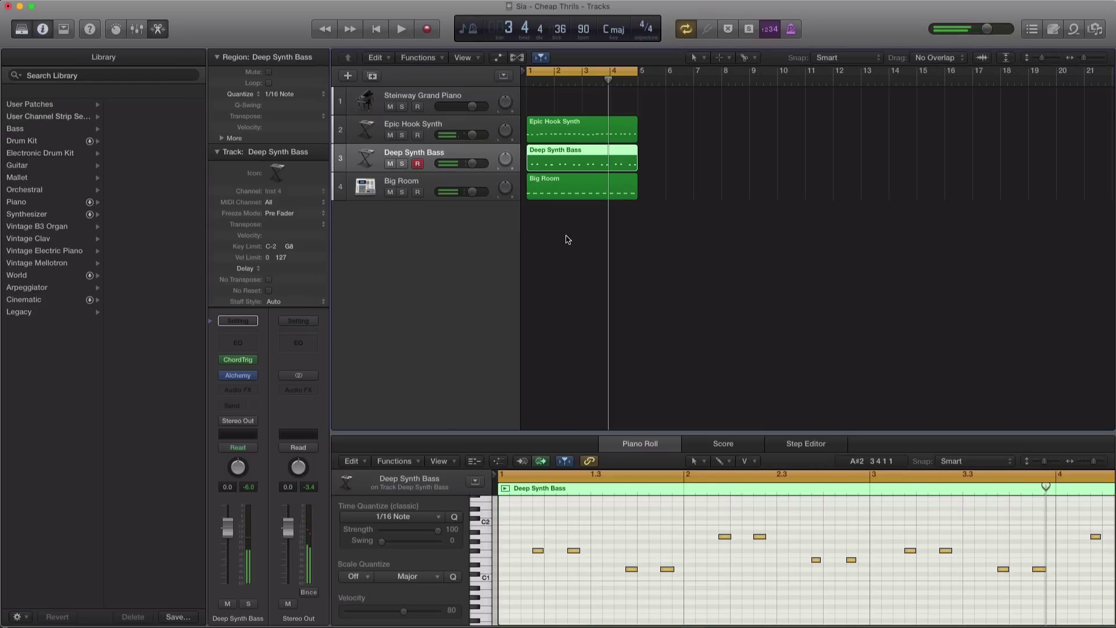
Step: Add a software instrument track below the Big Room track and load a second Drum Machine Designer on it
click(465, 188)
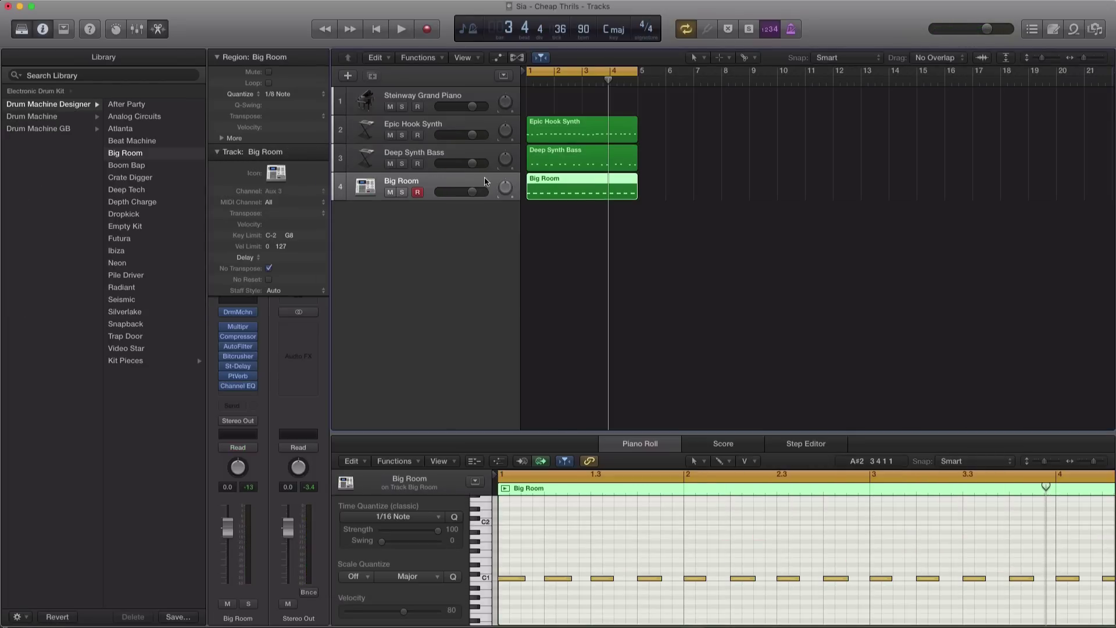
key(alt+super+n)
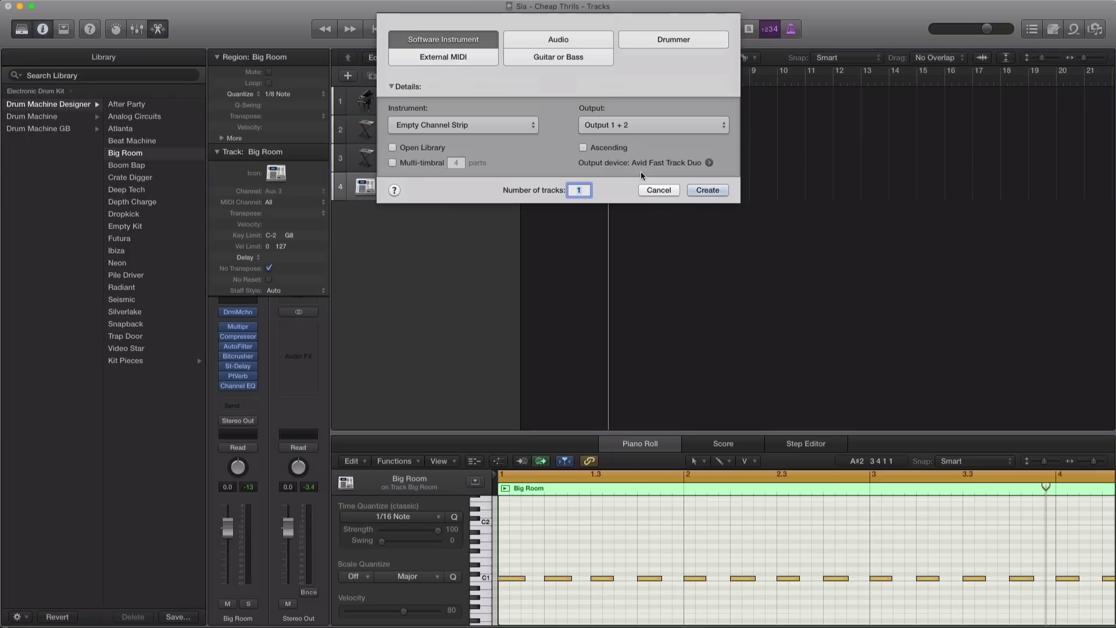
click(709, 195)
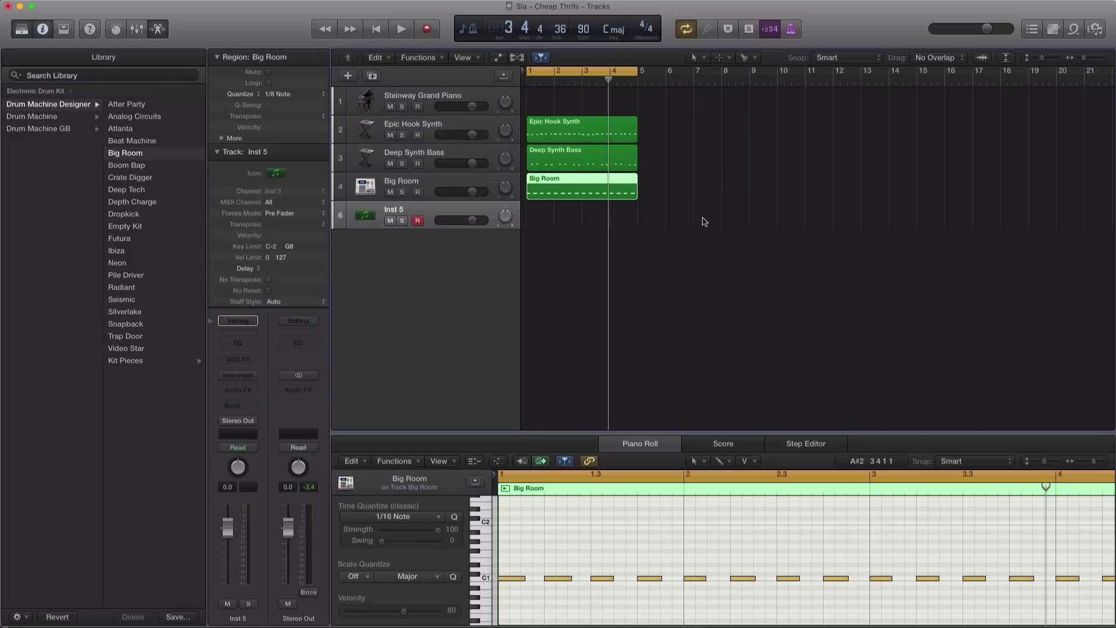
click(247, 381)
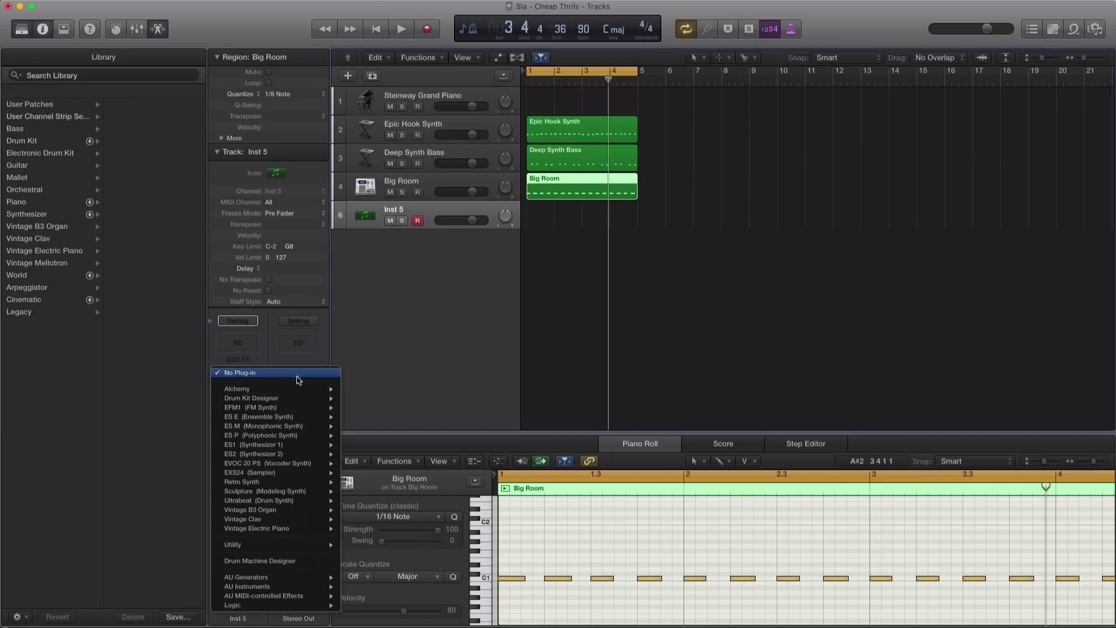
click(265, 562)
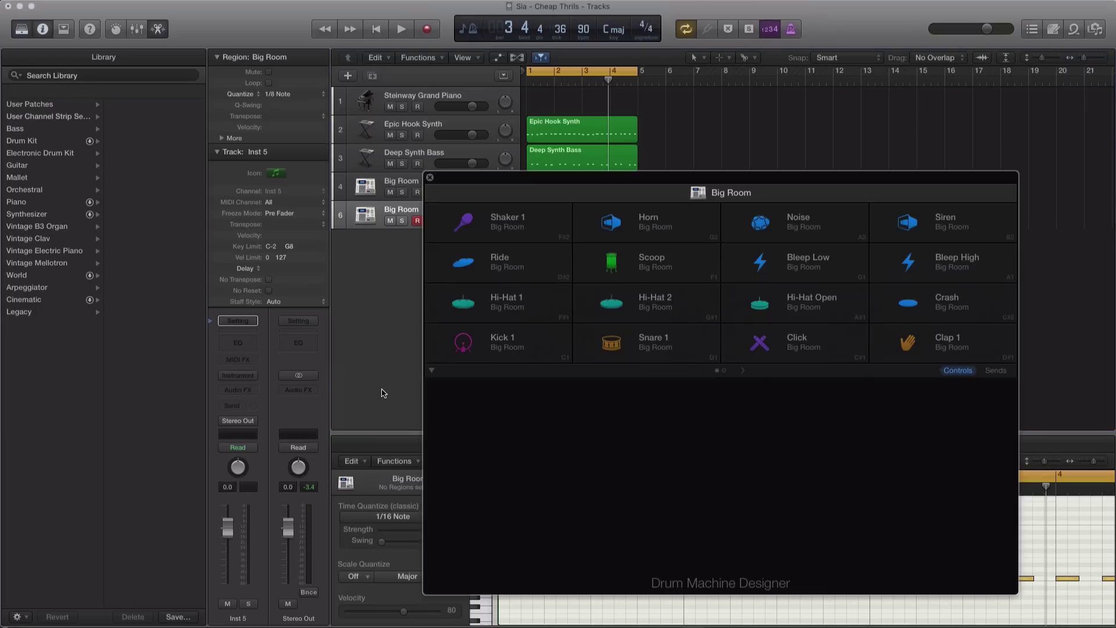
drag(728, 182, 713, 180)
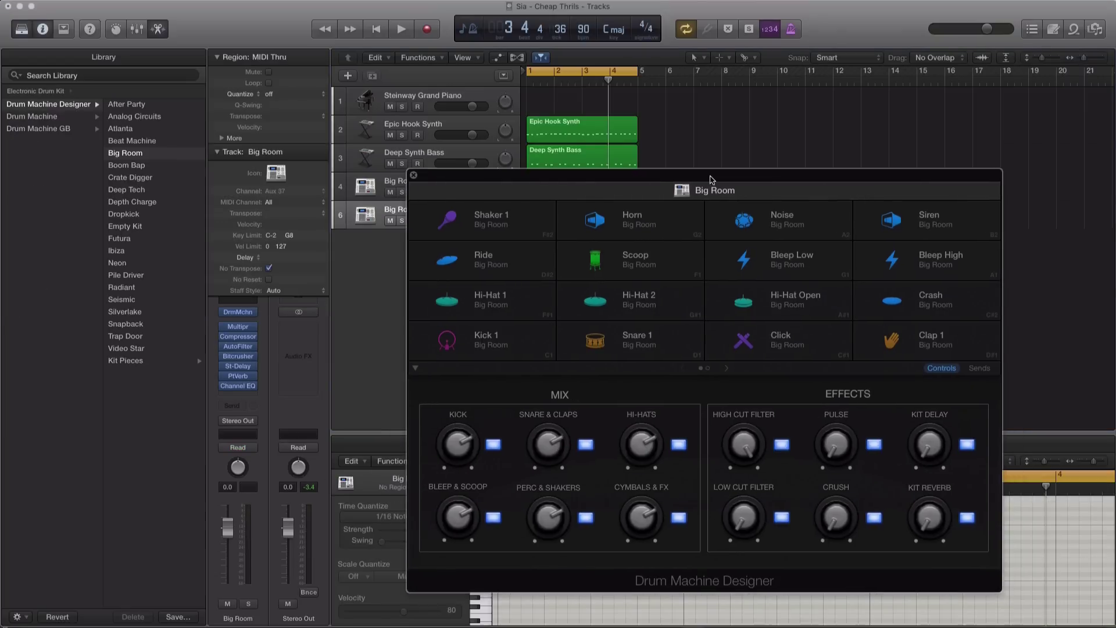
Step: Audition the Clap 1 pad and the Depth Charge snaps, then replace the pad's sound with Snap - Snapback
click(636, 345)
click(936, 345)
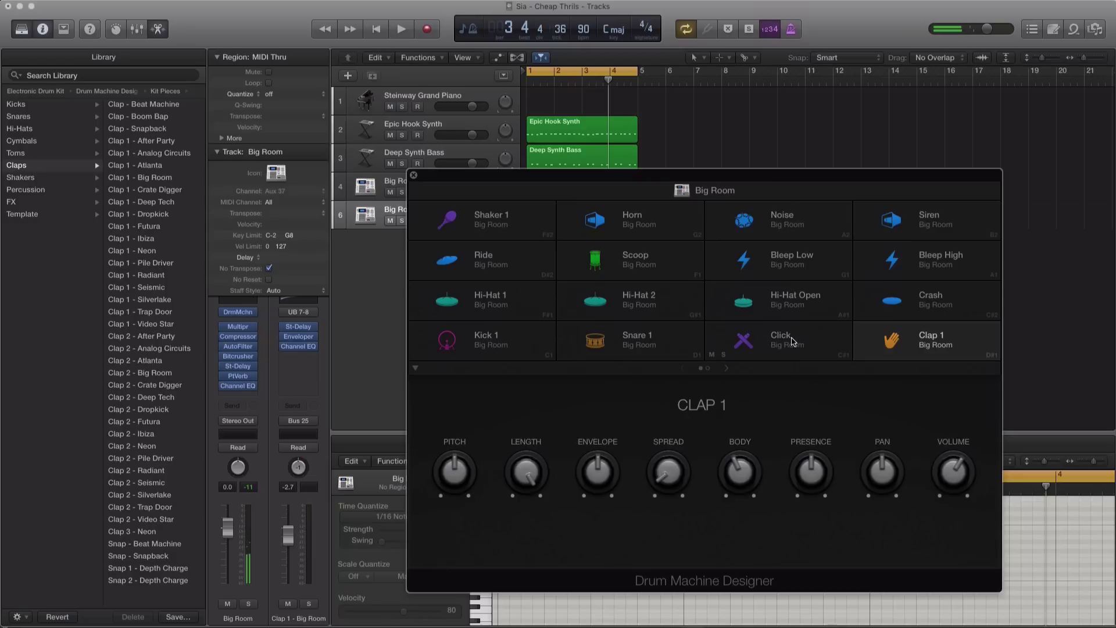
click(890, 347)
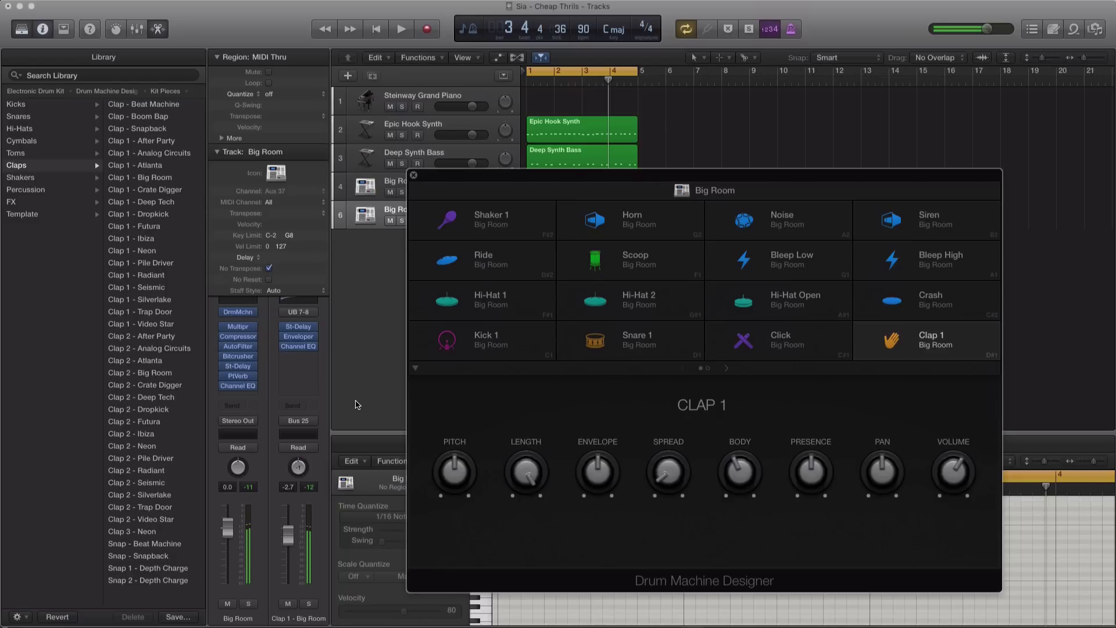
click(151, 581)
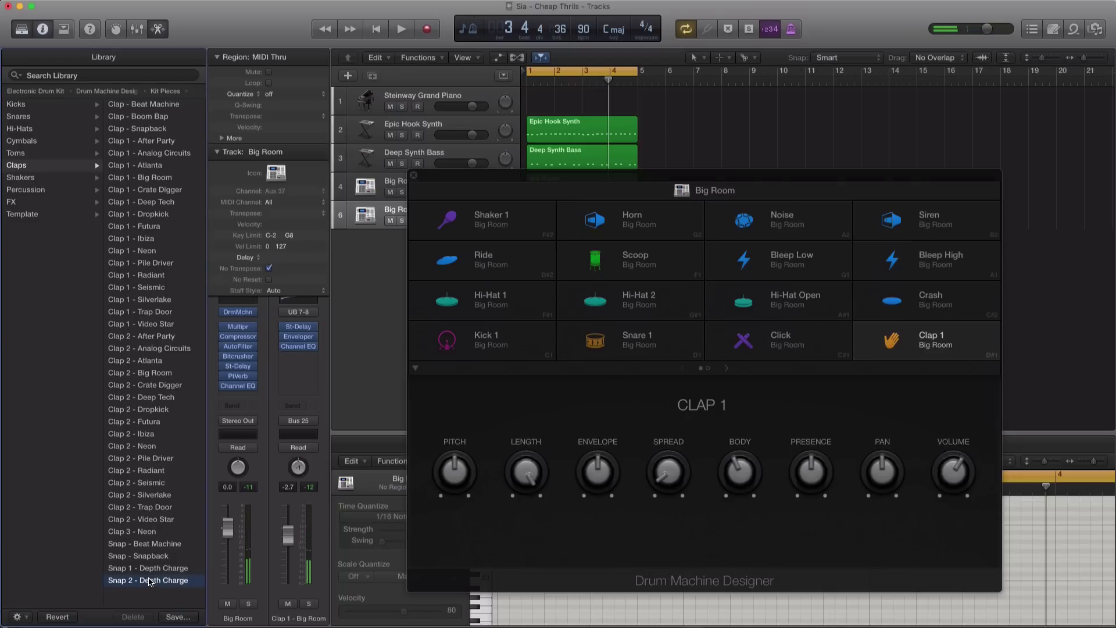
click(153, 568)
click(150, 557)
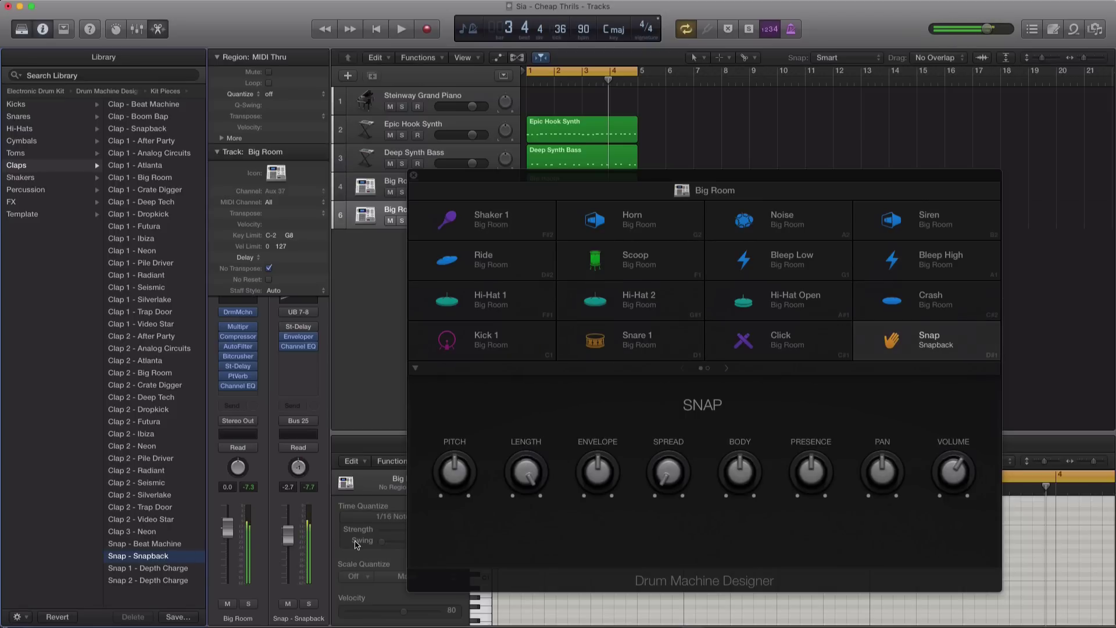
Step: Close Drum Machine Designer and record a four-bar snap part on the second Big Room track over the loop
key(space)
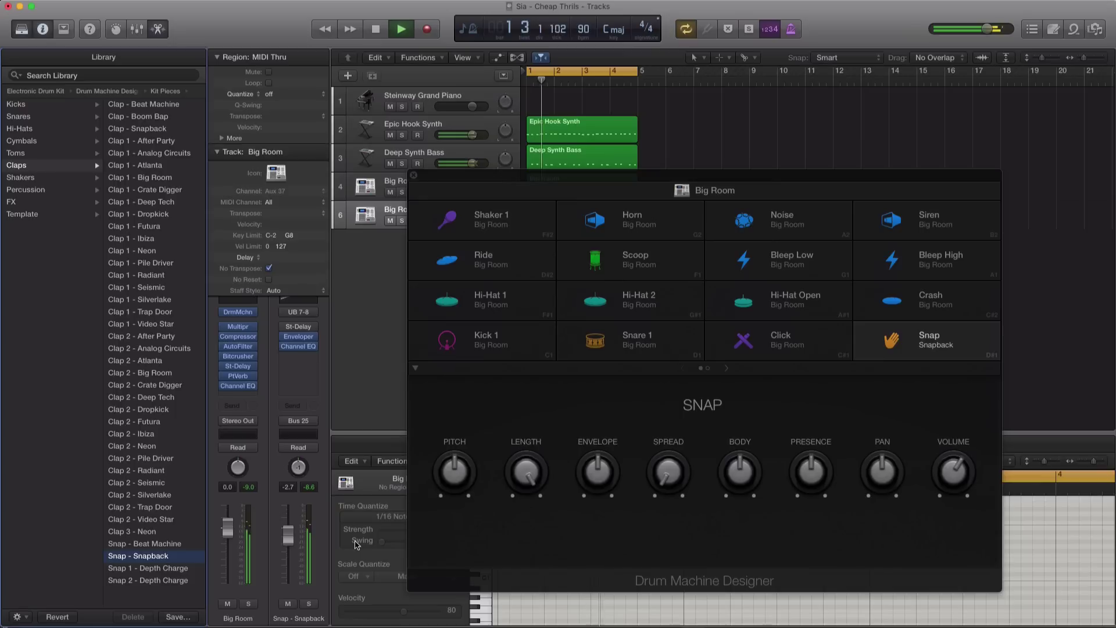
click(413, 175)
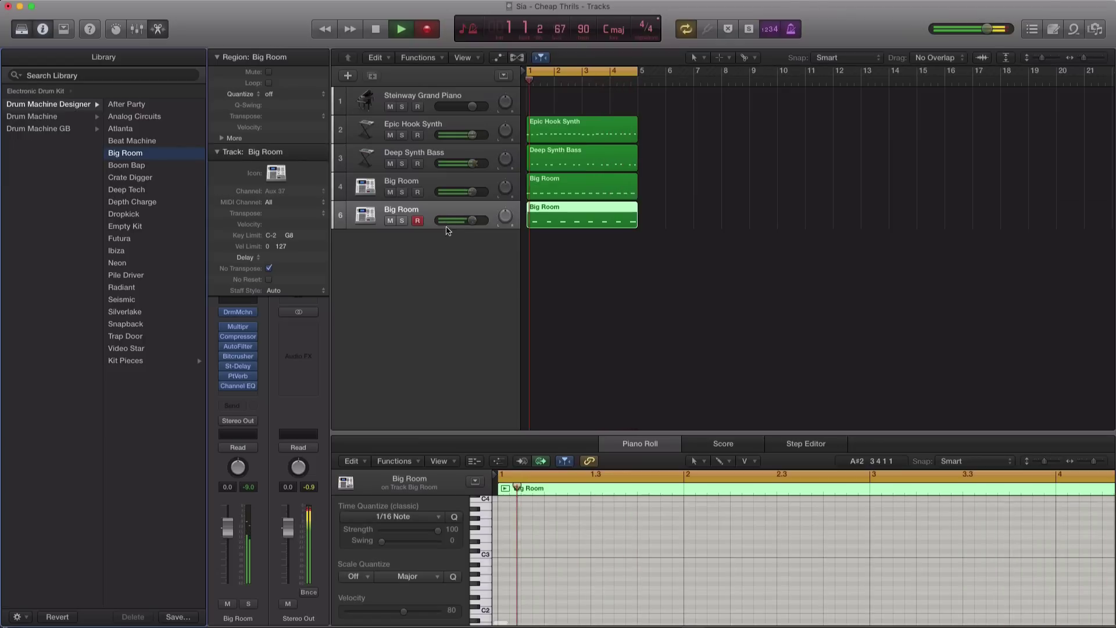
key(space)
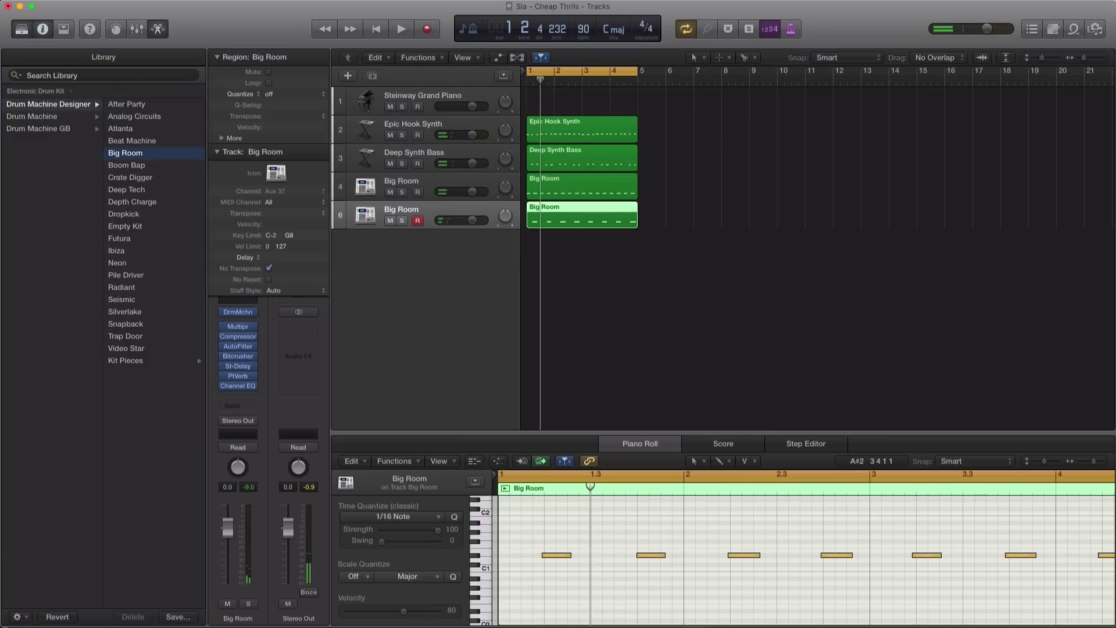
Step: Quantize the snap region to 1/16 Note and play back the result
key(q)
key(space)
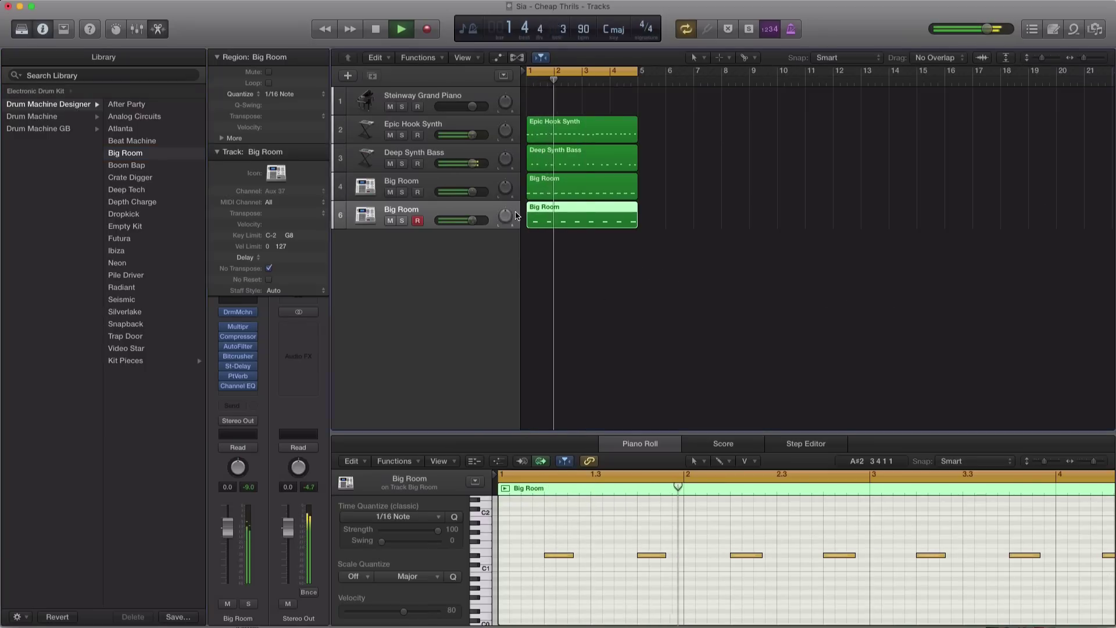
Step: Select the Deep Synth Bass track, stop playback and open its Alchemy instrument
key(Up)
key(Up)
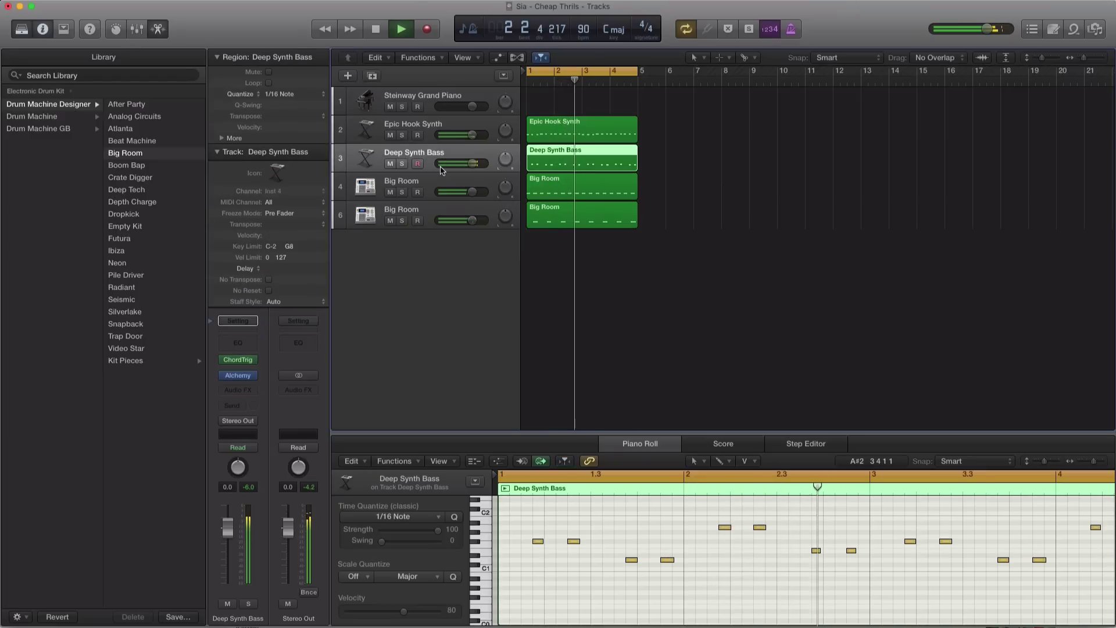
key(space)
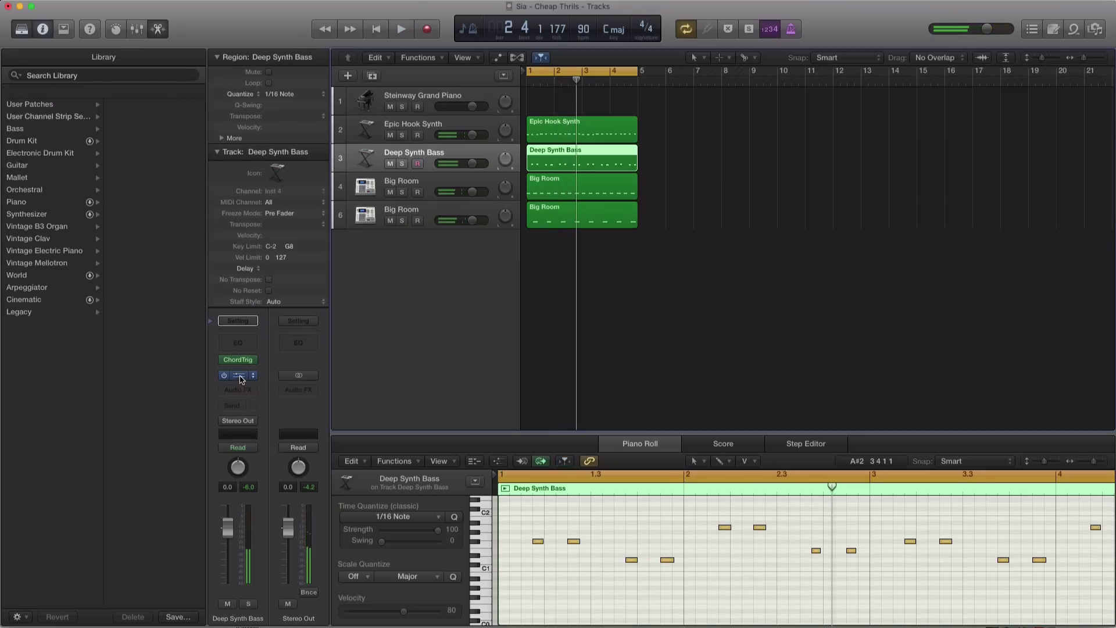
key(v)
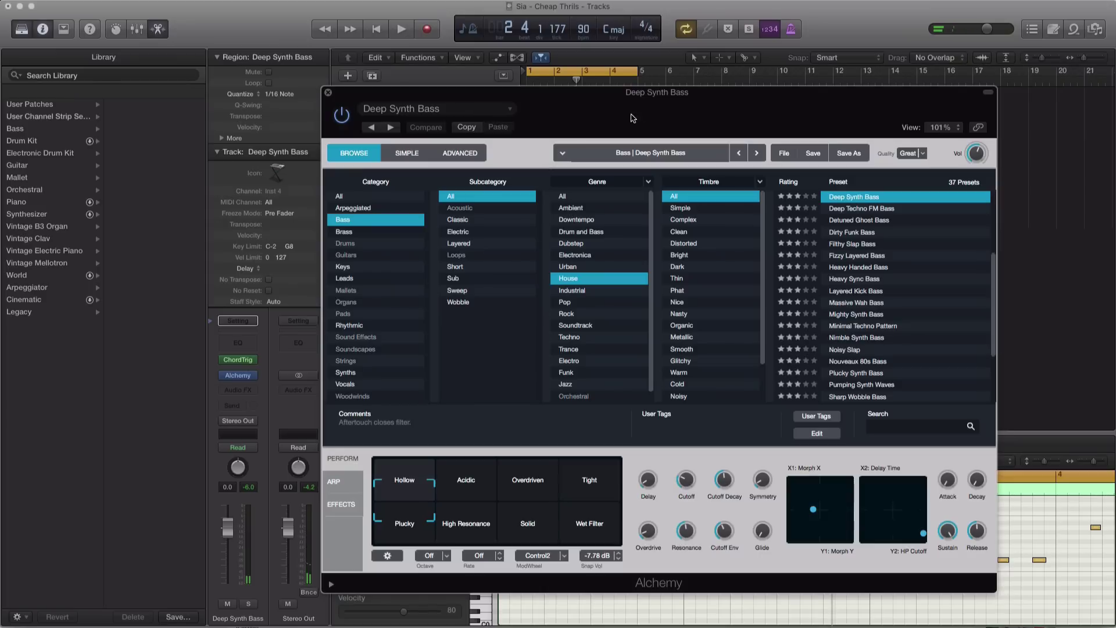
Step: Try the Hollow snapshot with the Attack at about 10% on the Deep Synth Bass preset while the loop plays
key(space)
click(412, 459)
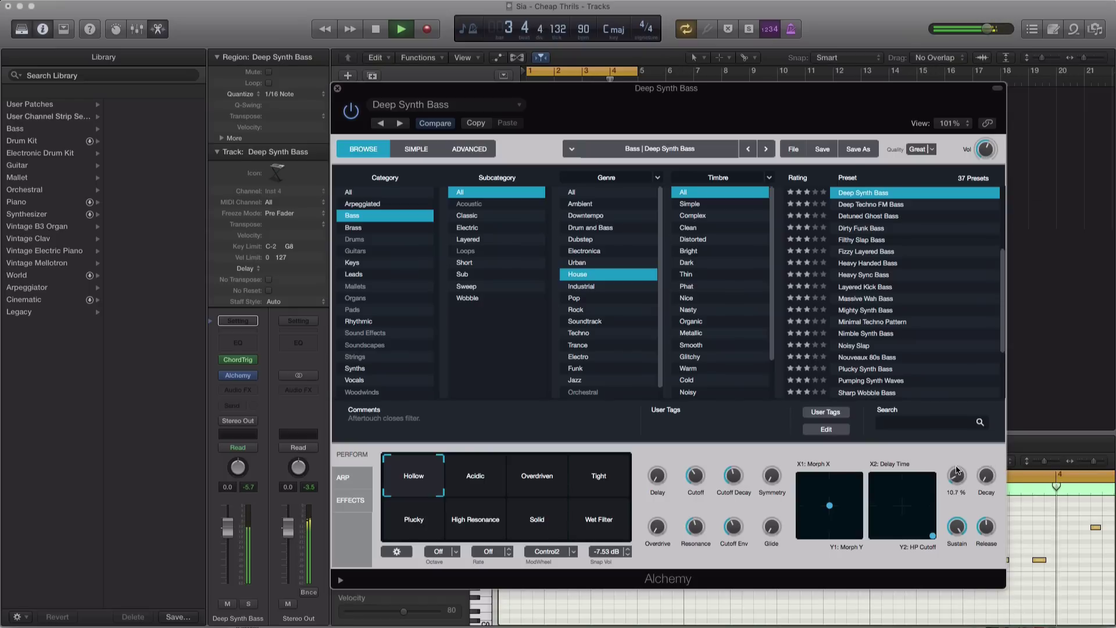
drag(956, 465, 938, 444)
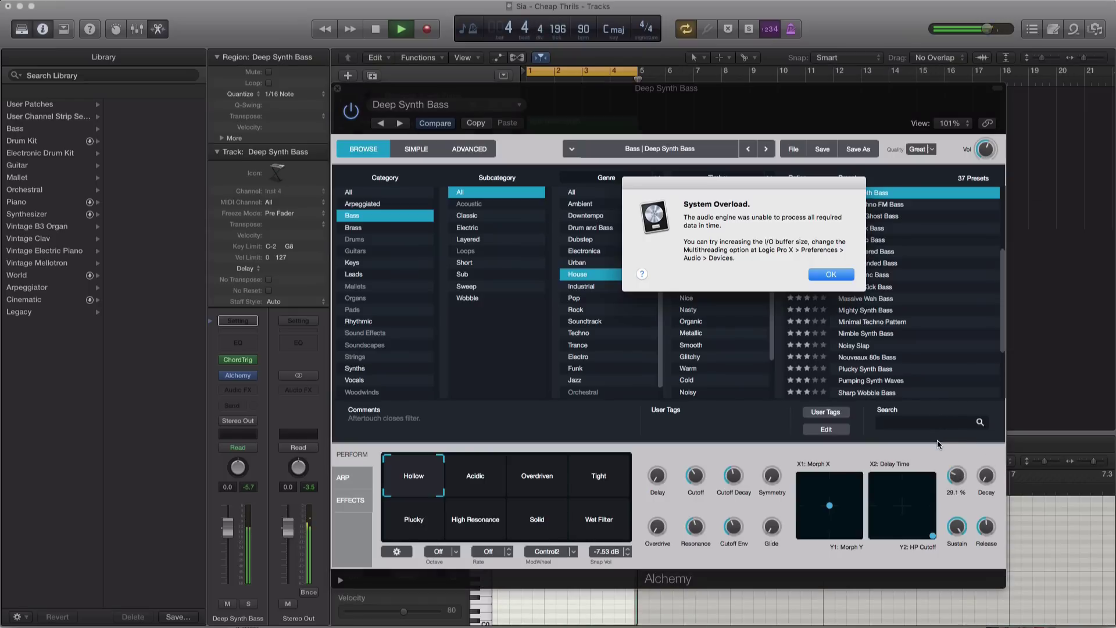
click(821, 277)
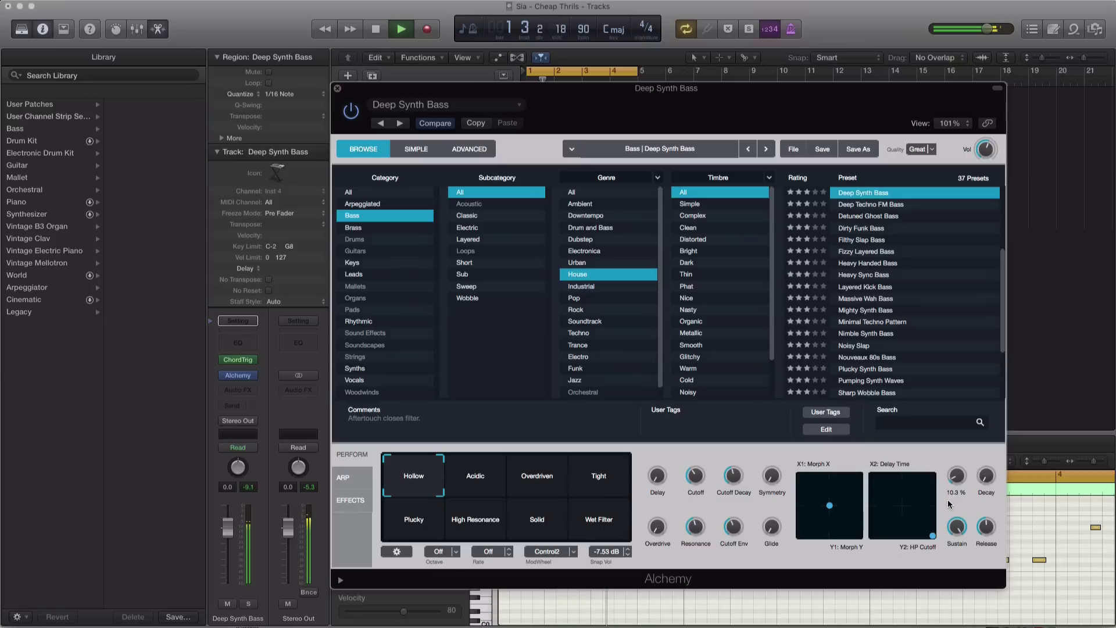
key(space)
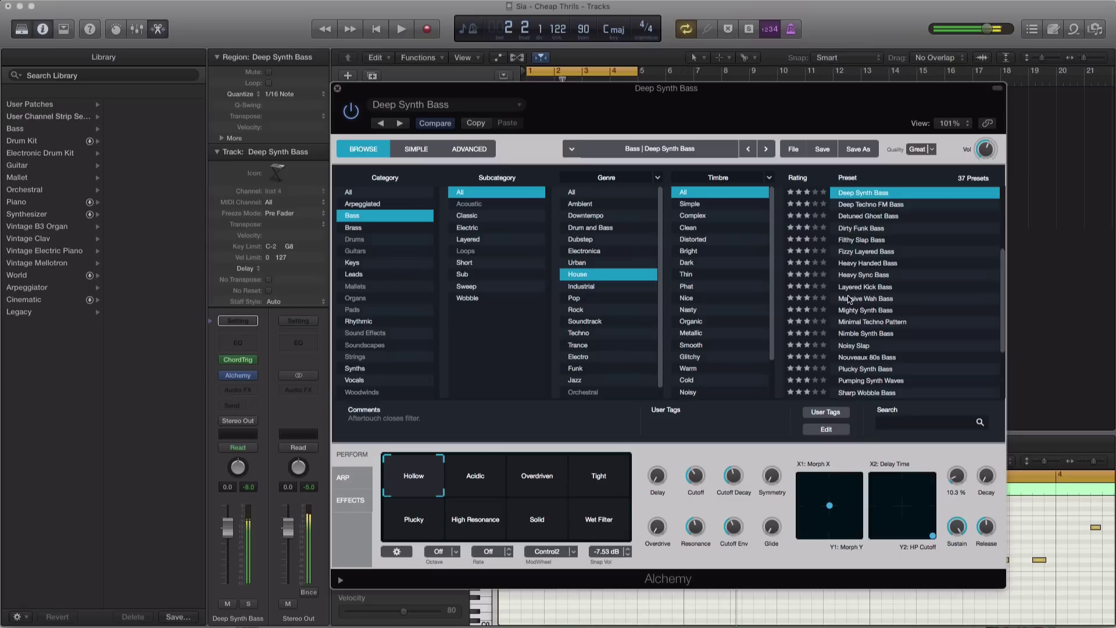
Step: Load the Deep Techno FM Bass preset, compare its performance snapshots over the loop, settle on Default and close Alchemy
click(866, 208)
key(space)
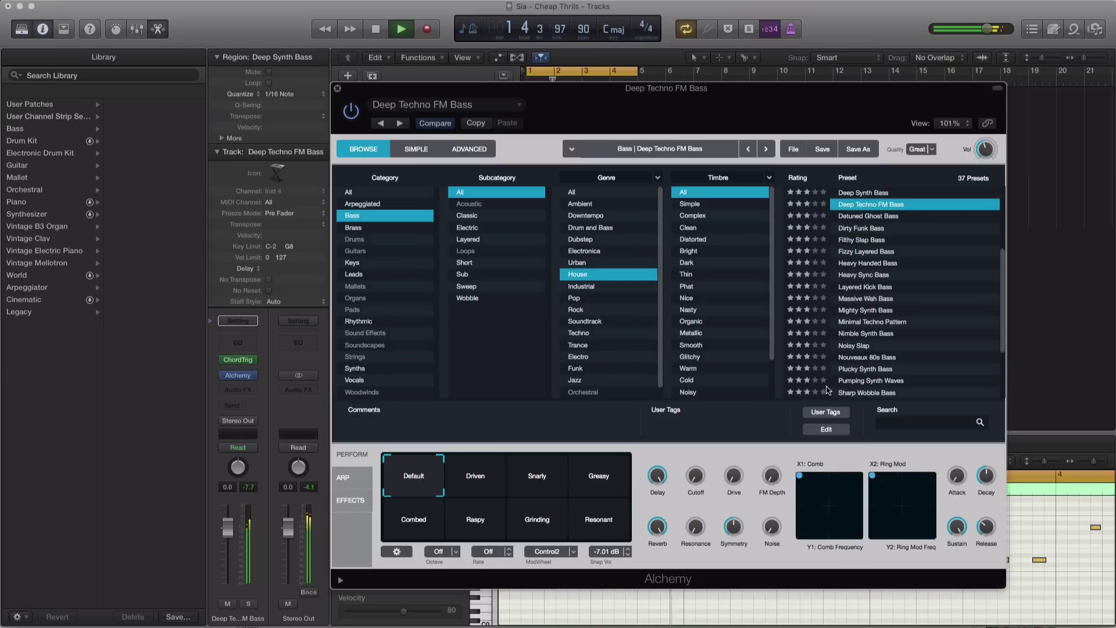
click(489, 463)
click(474, 518)
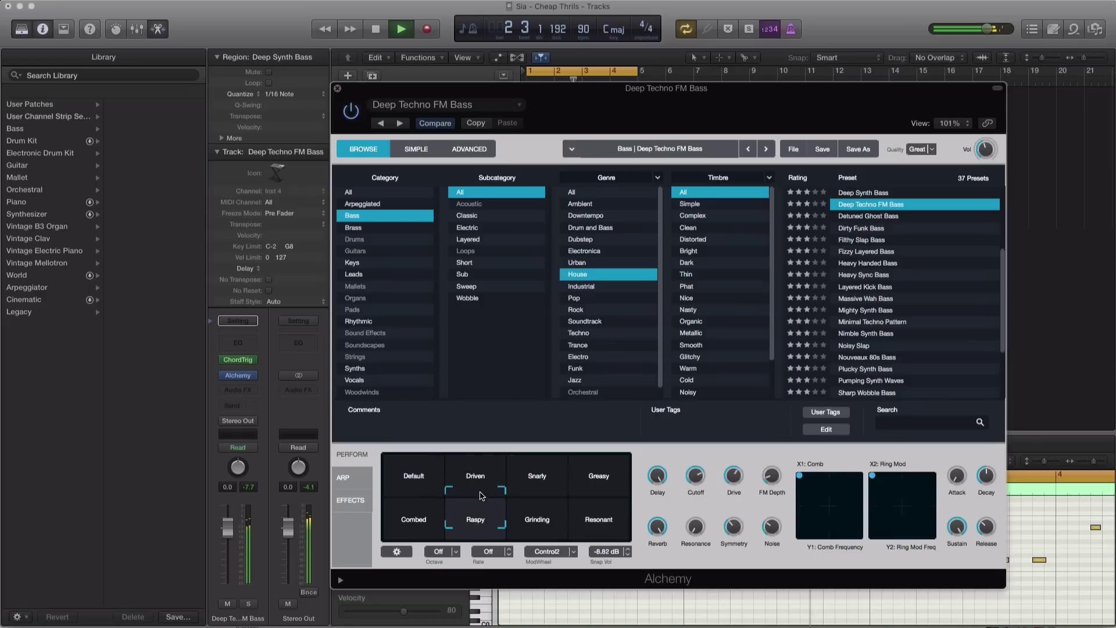
click(410, 520)
click(625, 516)
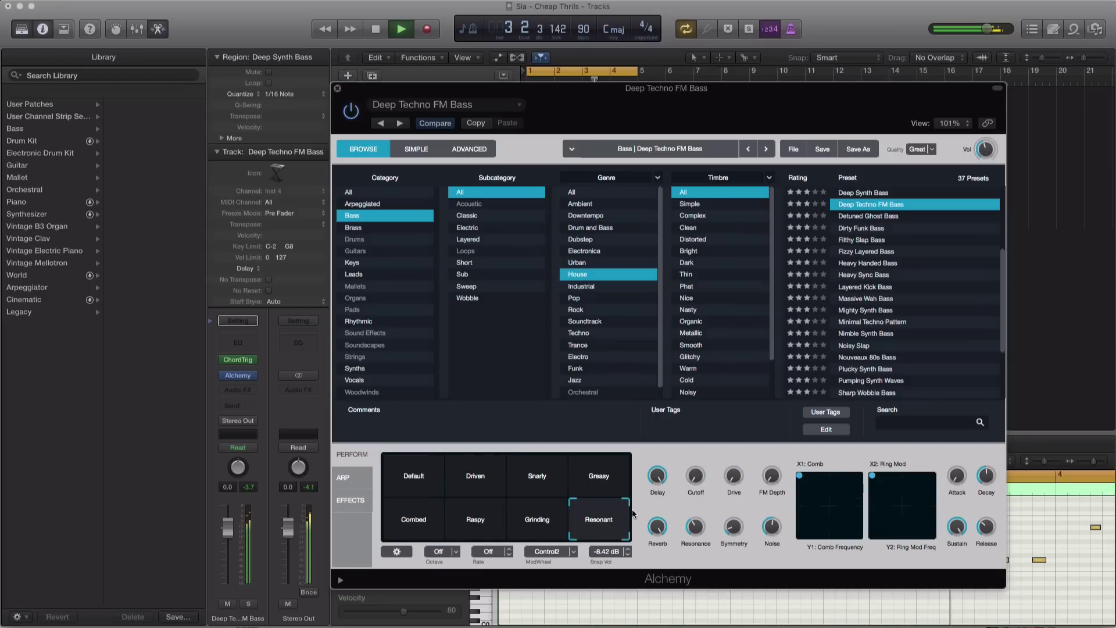
click(611, 471)
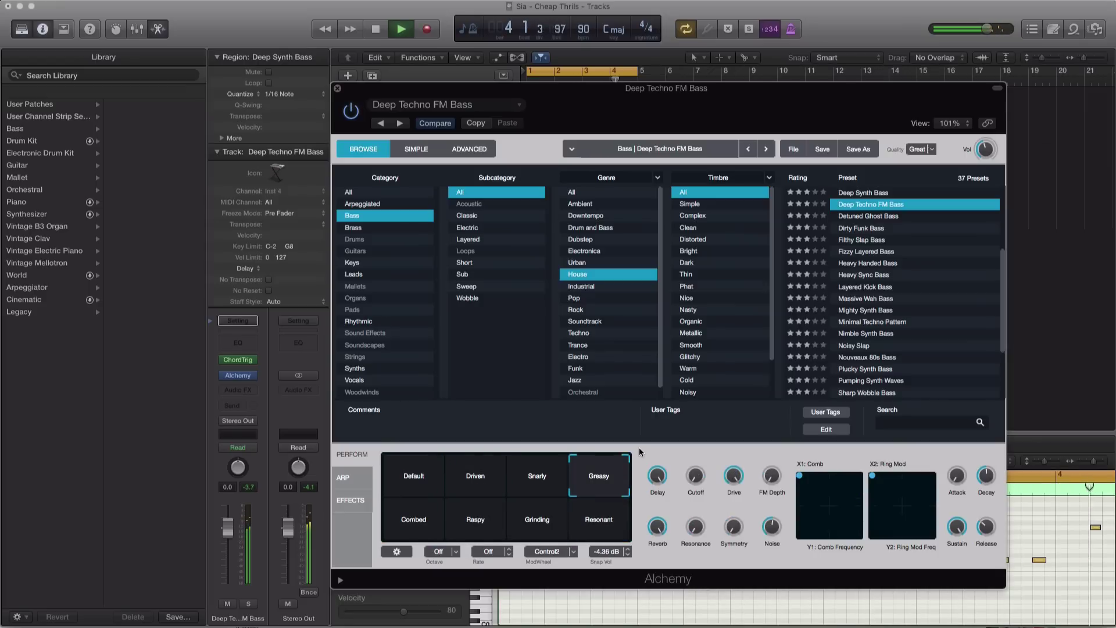
click(421, 455)
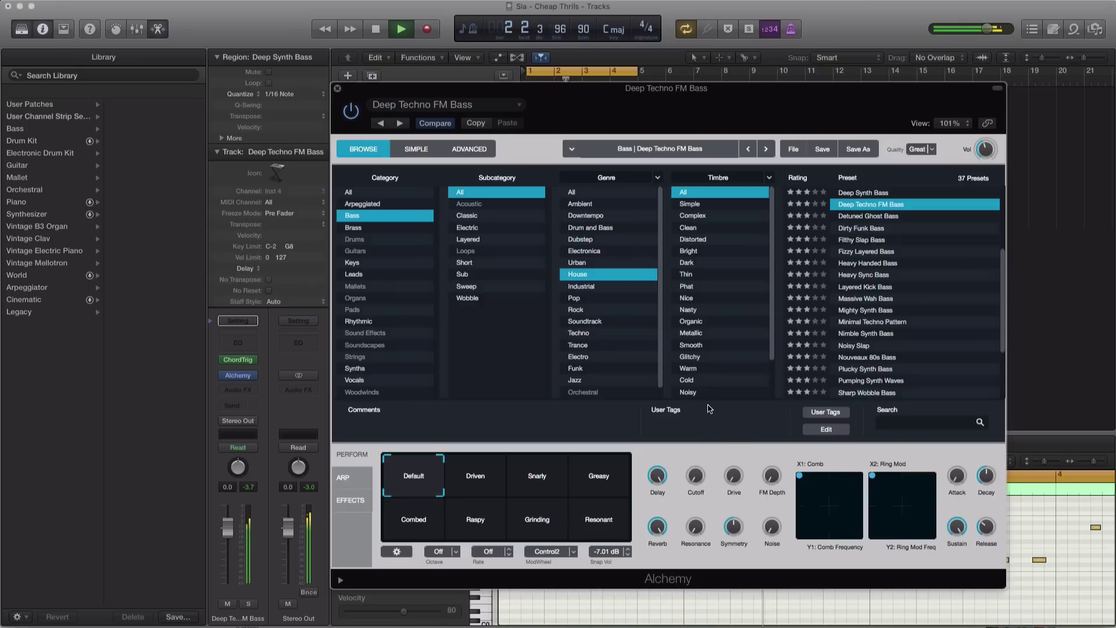
key(space)
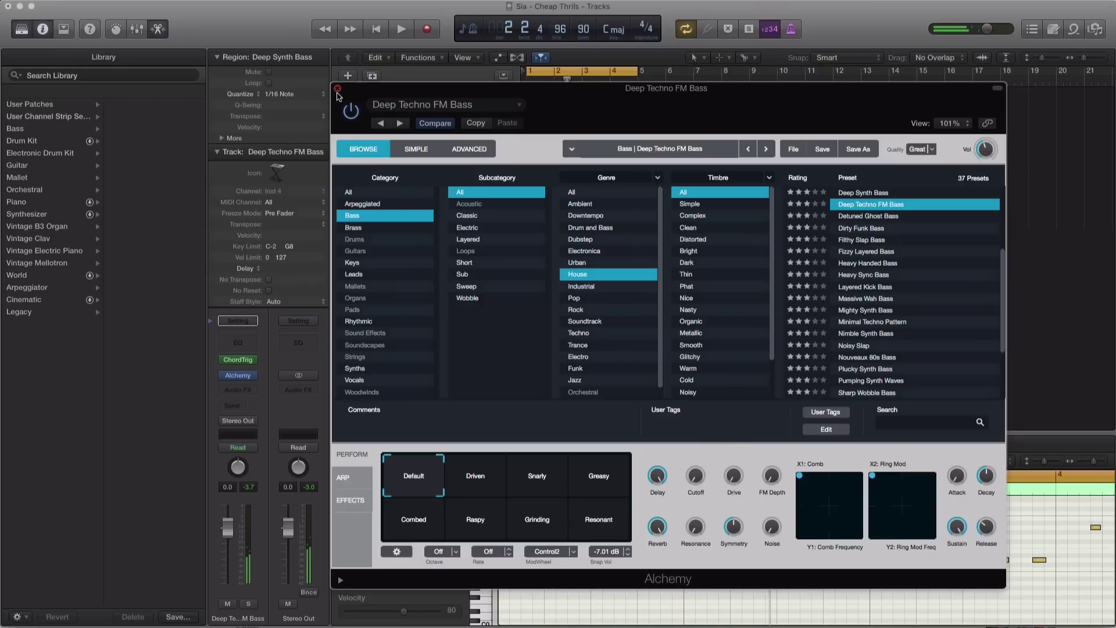
click(337, 90)
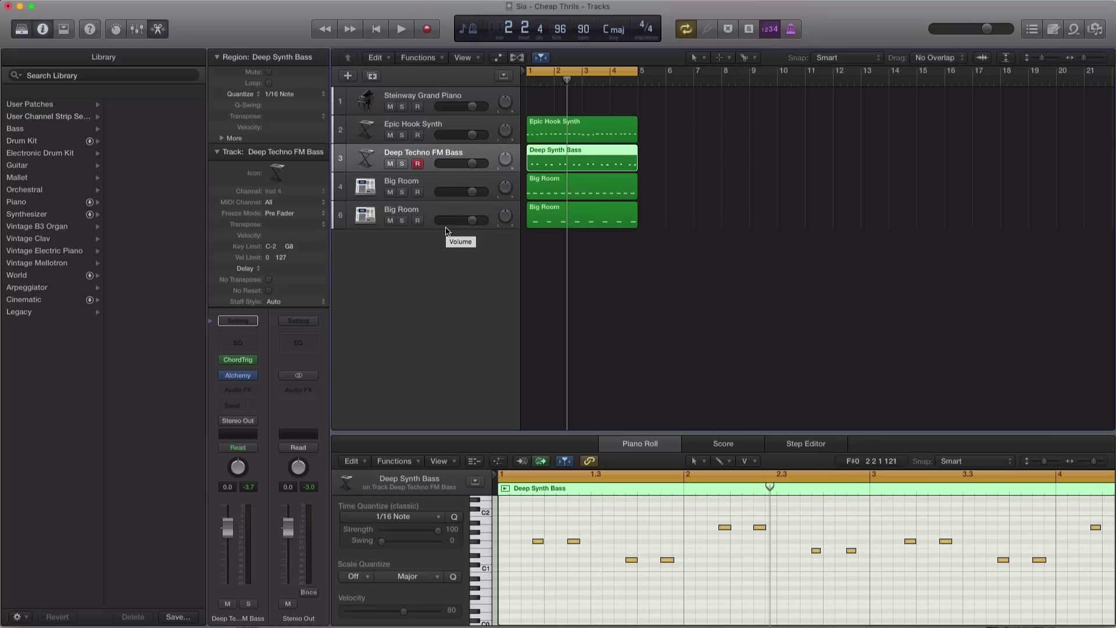
Step: Add a software instrument track below the second Big Room track and load a third Drum Machine Designer on it
click(431, 216)
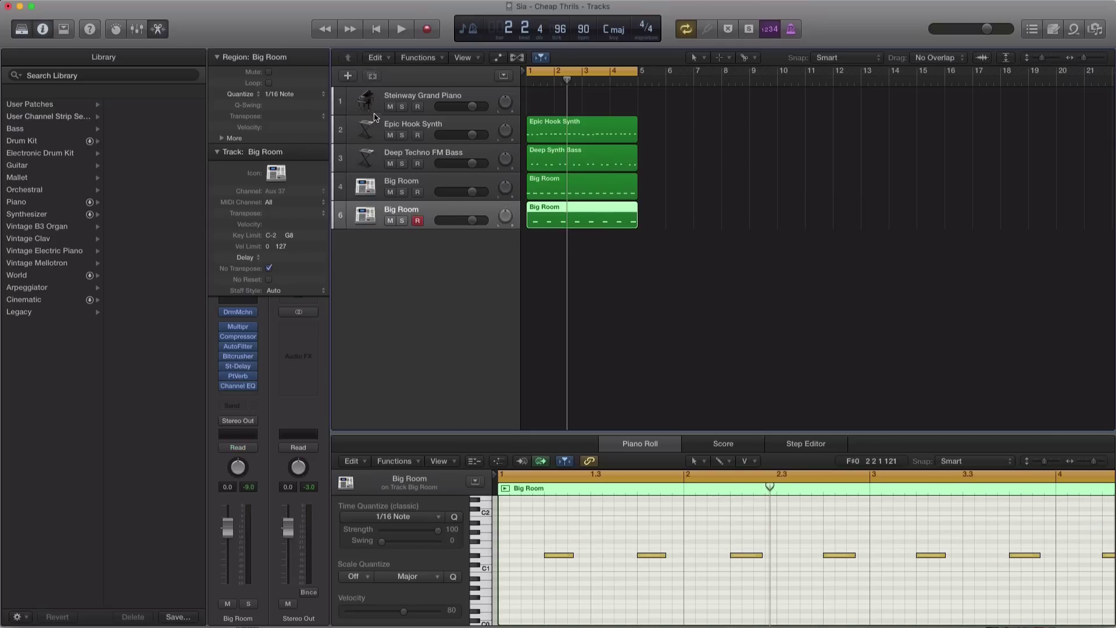
click(351, 82)
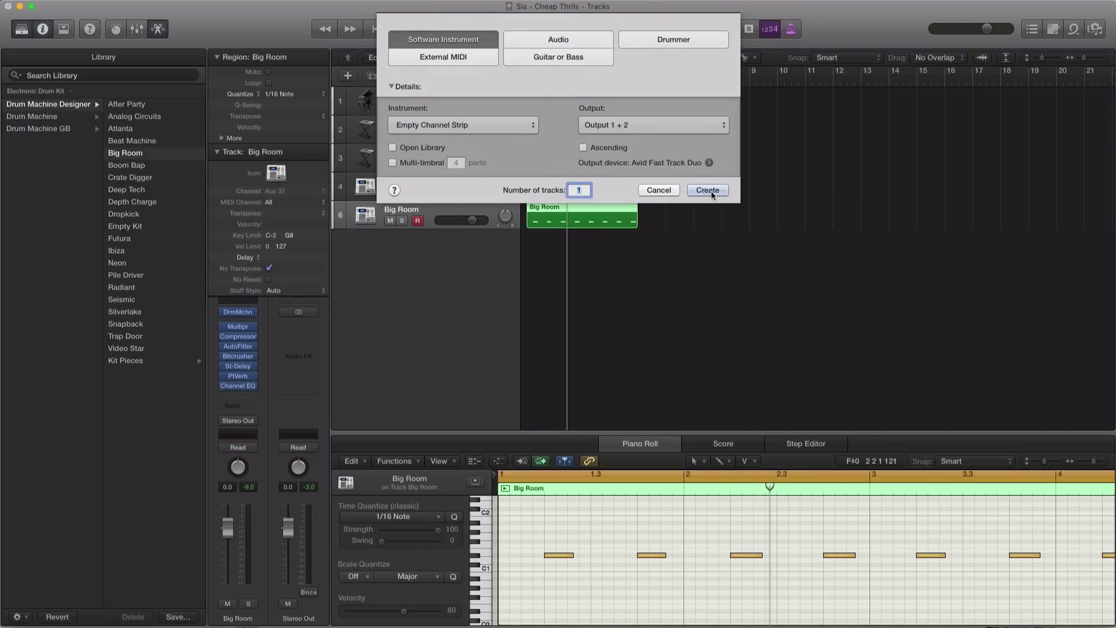
click(714, 195)
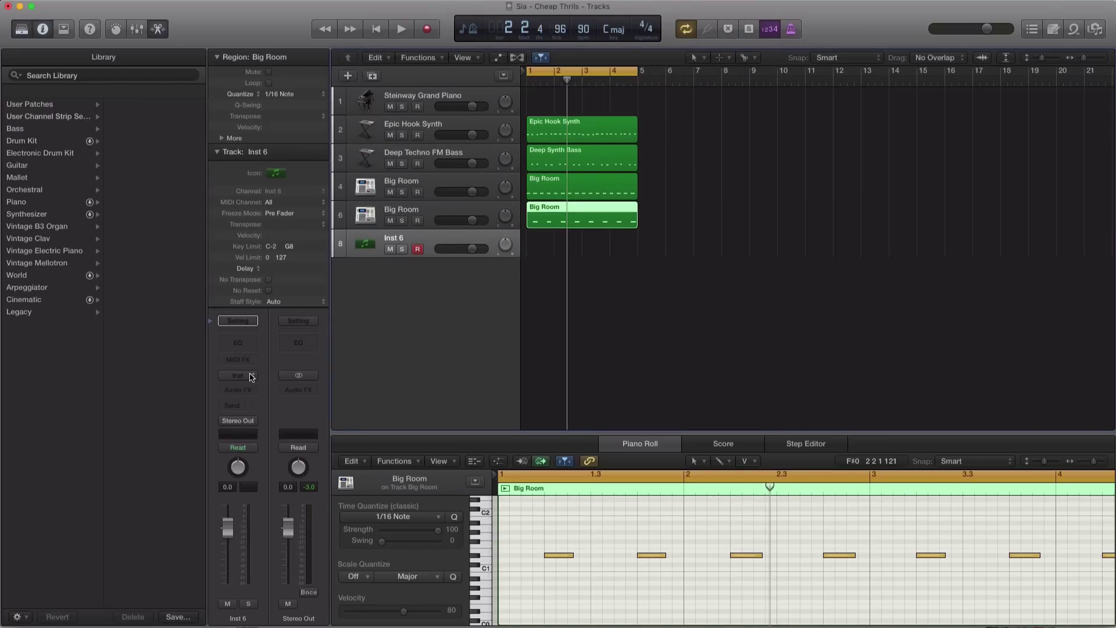
click(250, 373)
click(279, 562)
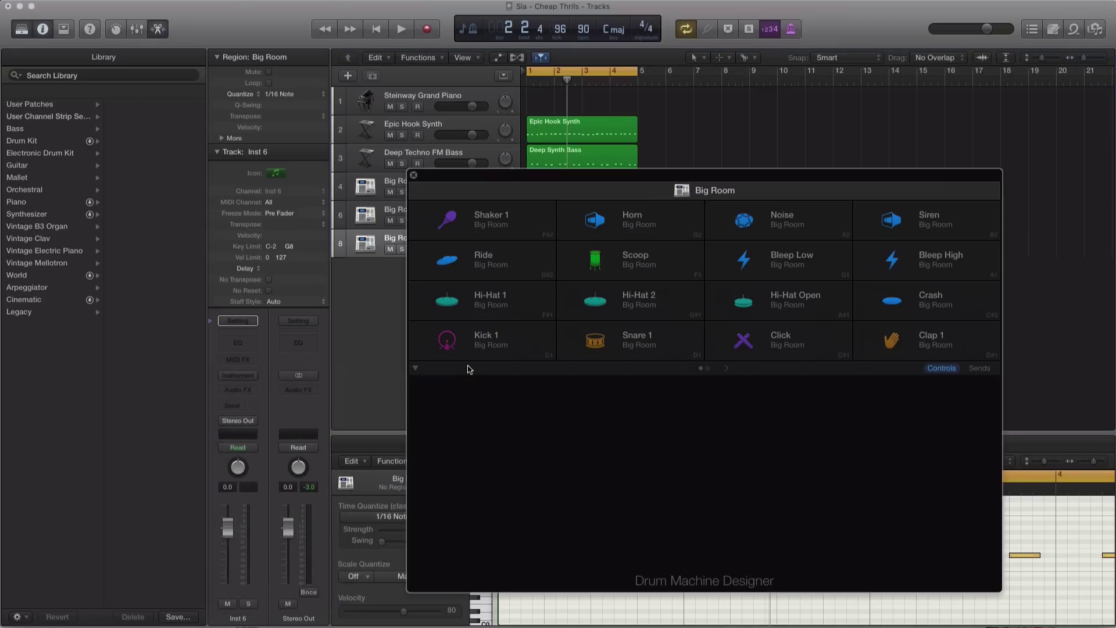
Step: Select the Snare 1 pad, audition the rim sounds, and load Snare 1 - After Party to check it against the loop
click(660, 347)
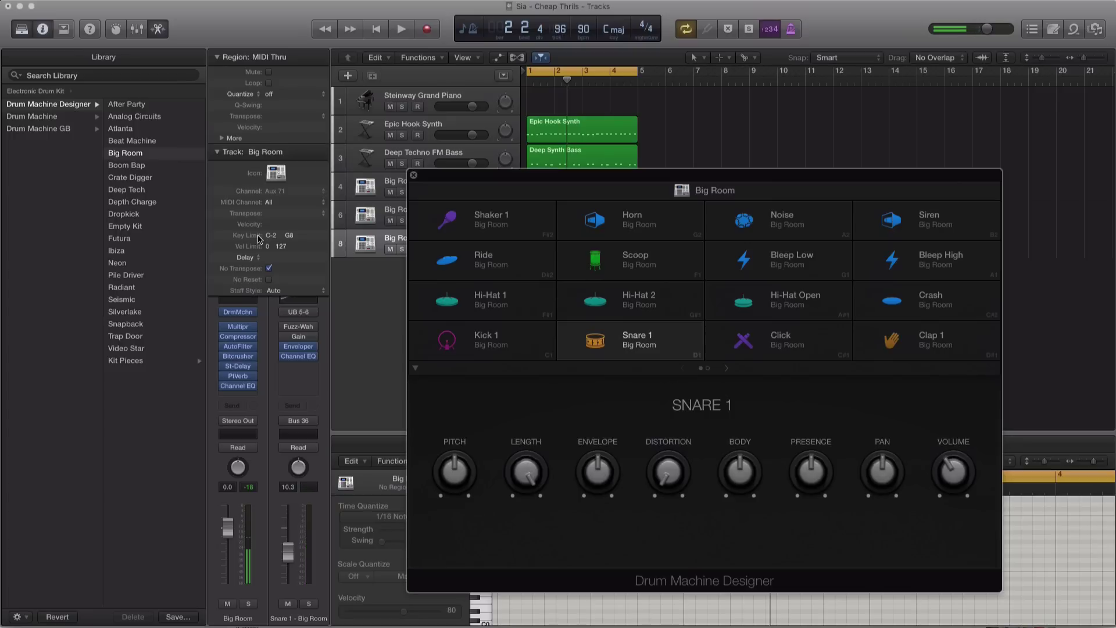
click(153, 116)
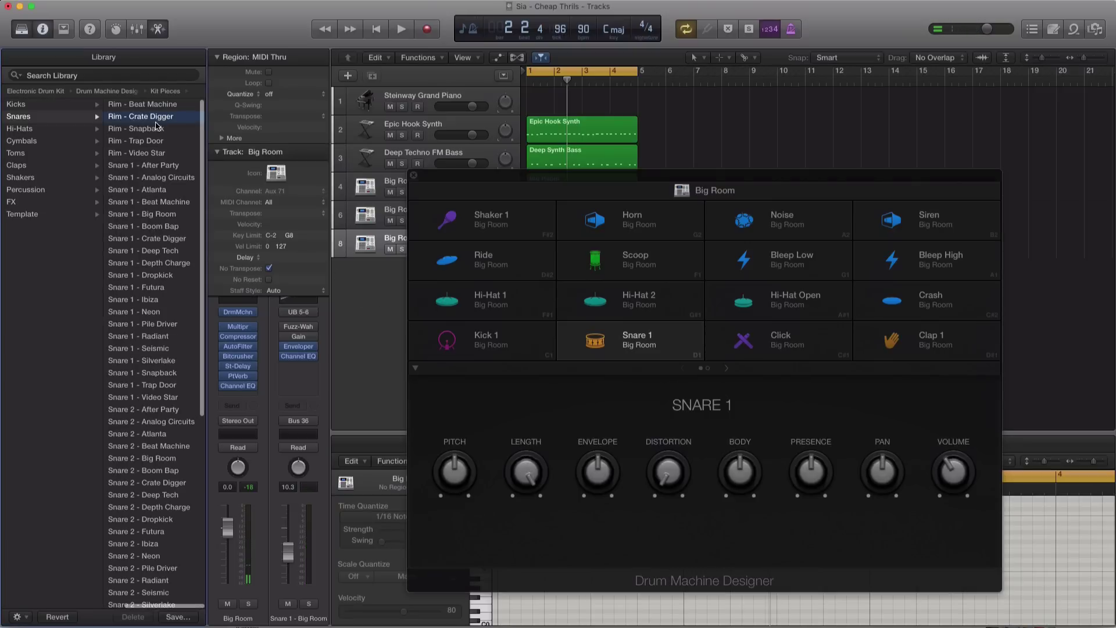
click(155, 127)
key(Down)
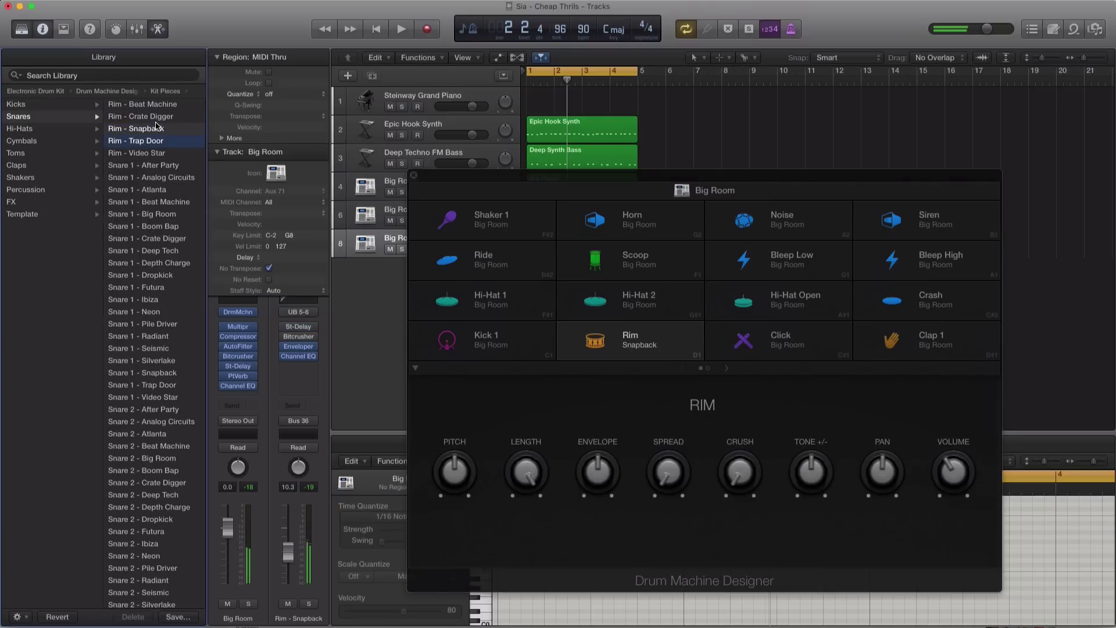
key(Down)
key(Down)
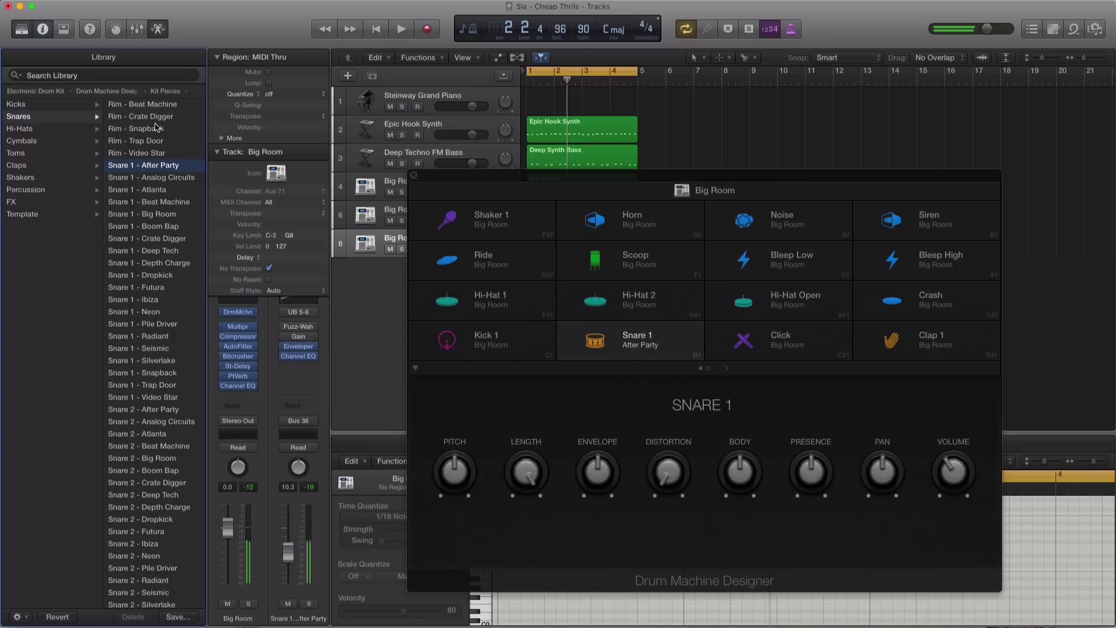
key(space)
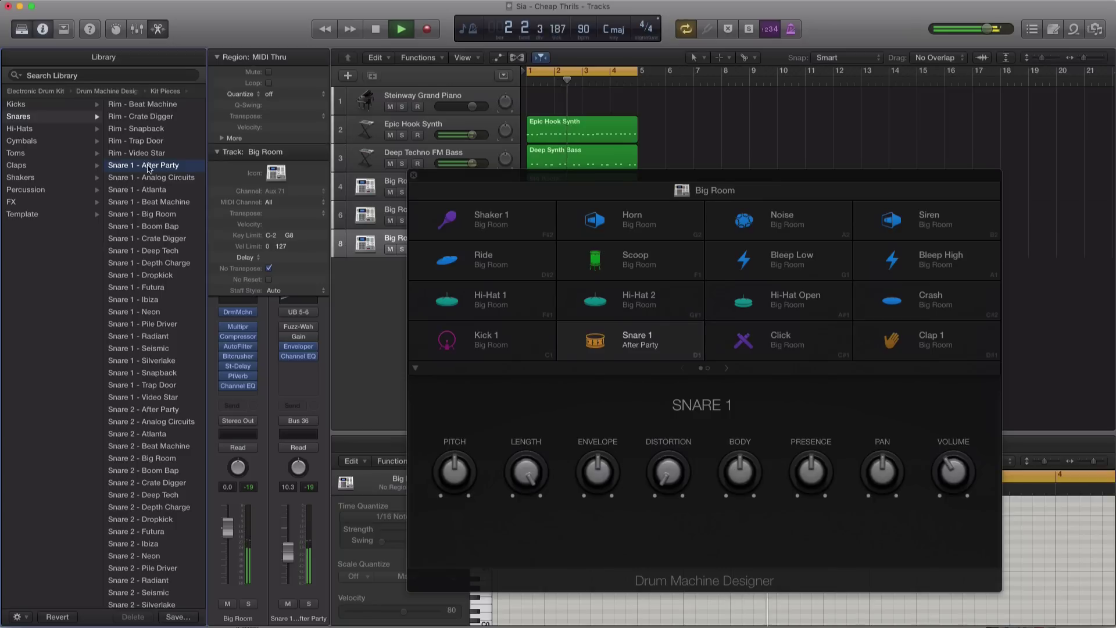
key(Return)
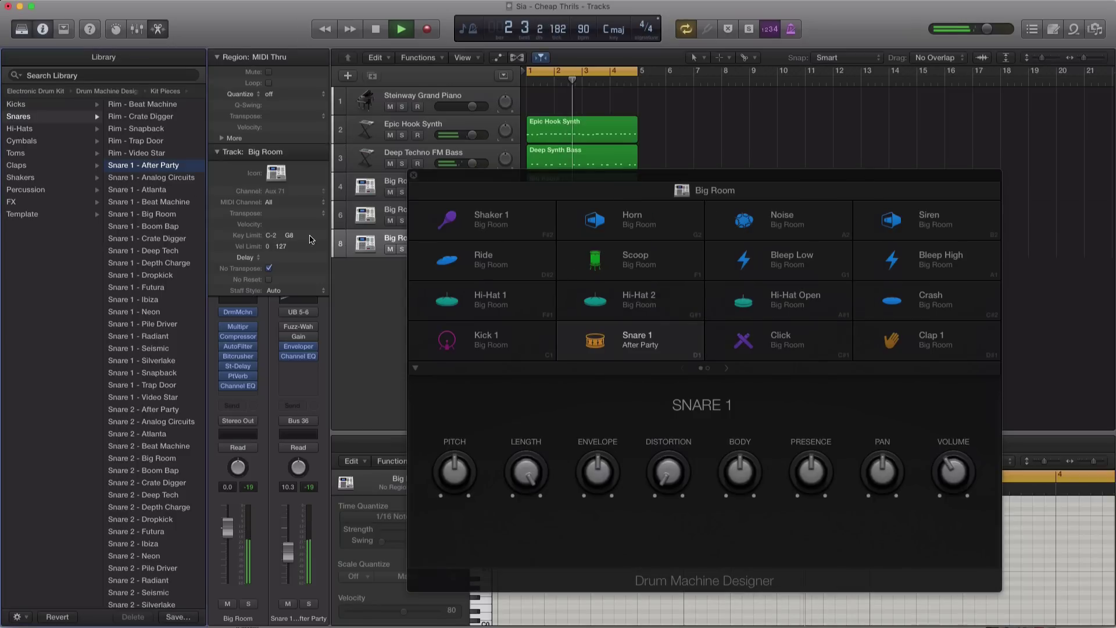
key(space)
Step: Audition the Snare 1 sounds on the snare pad, from Atlanta through Deep Tech, Pile Driver, Snapback and Video Star
click(186, 190)
click(173, 206)
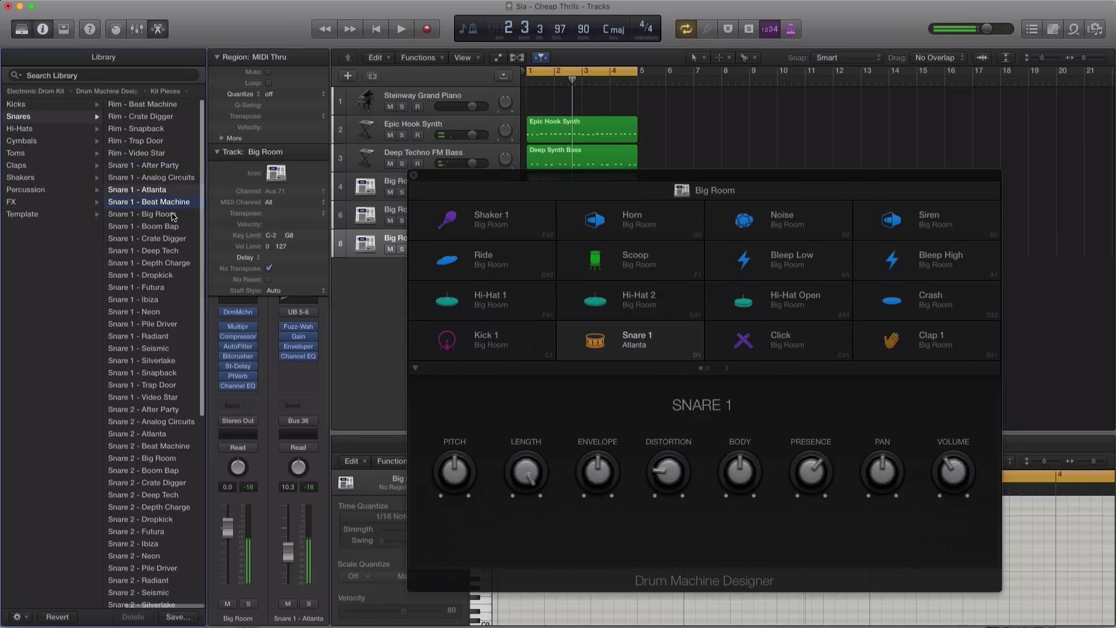
click(173, 226)
click(143, 286)
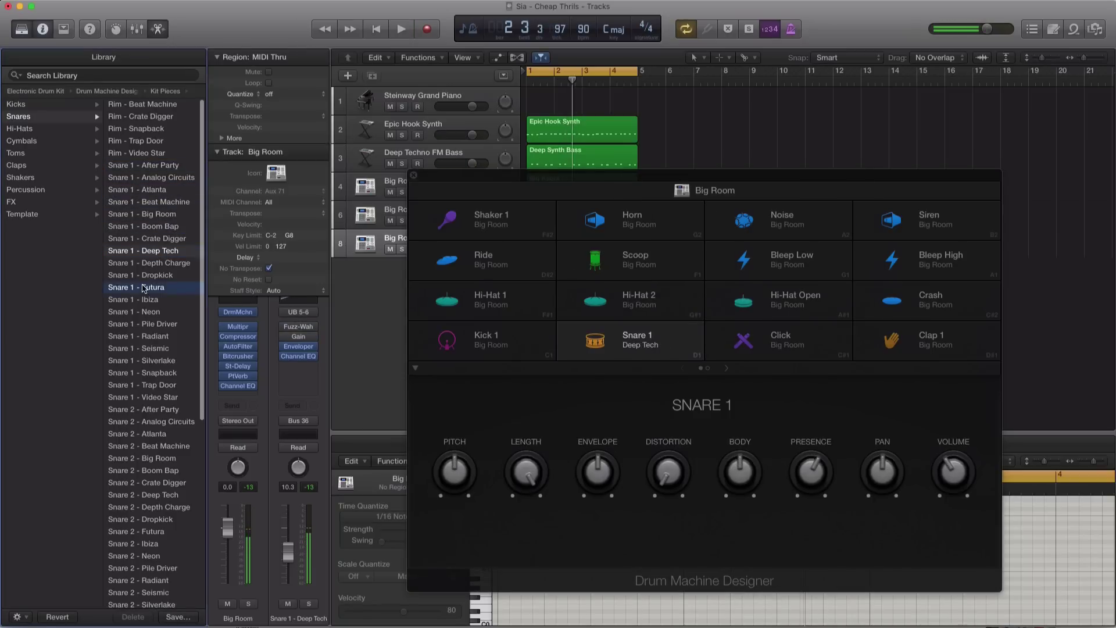
click(156, 303)
click(156, 324)
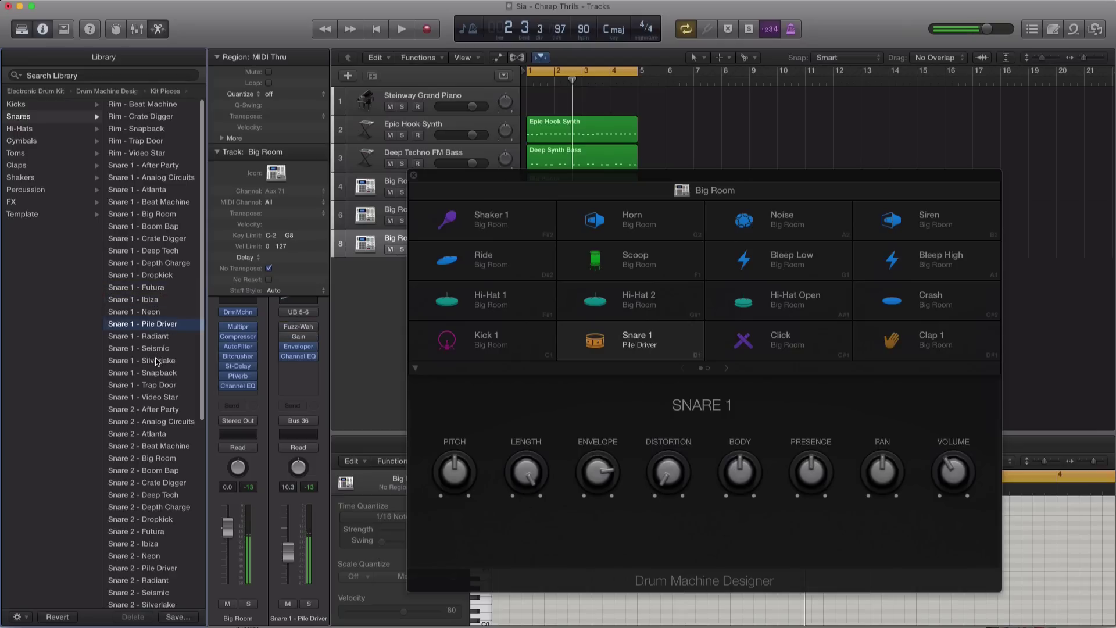
click(160, 360)
click(163, 373)
click(170, 385)
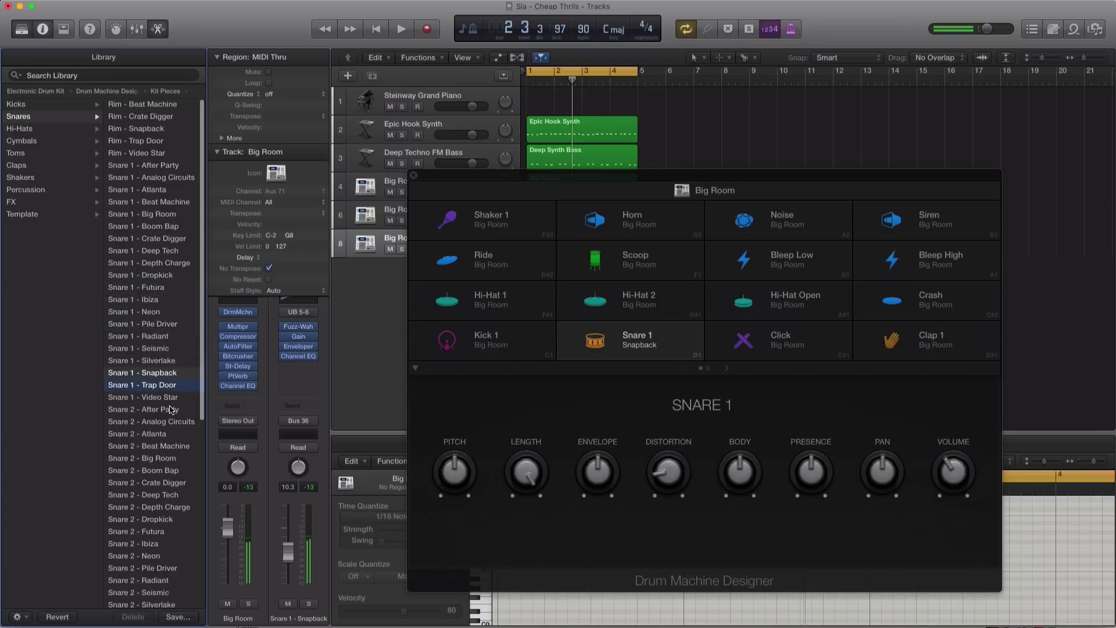
click(170, 398)
Step: Compare the Snare 2 sounds from After Party to Boom Bap on the snare pad and settle on Snare 2 - Big Room
click(170, 410)
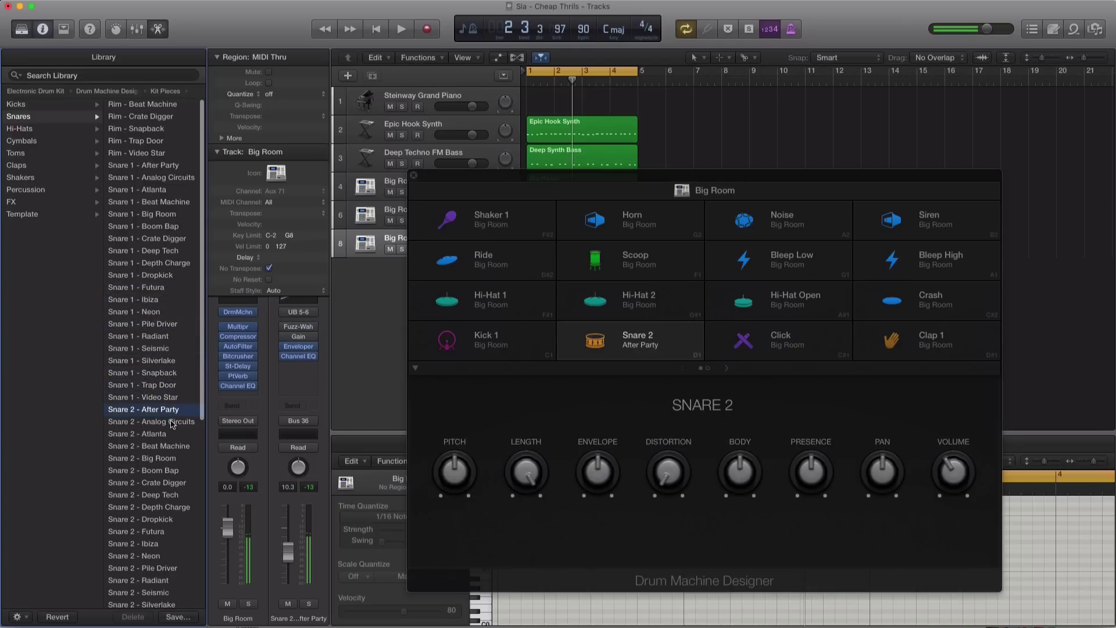
click(168, 422)
click(165, 445)
click(165, 459)
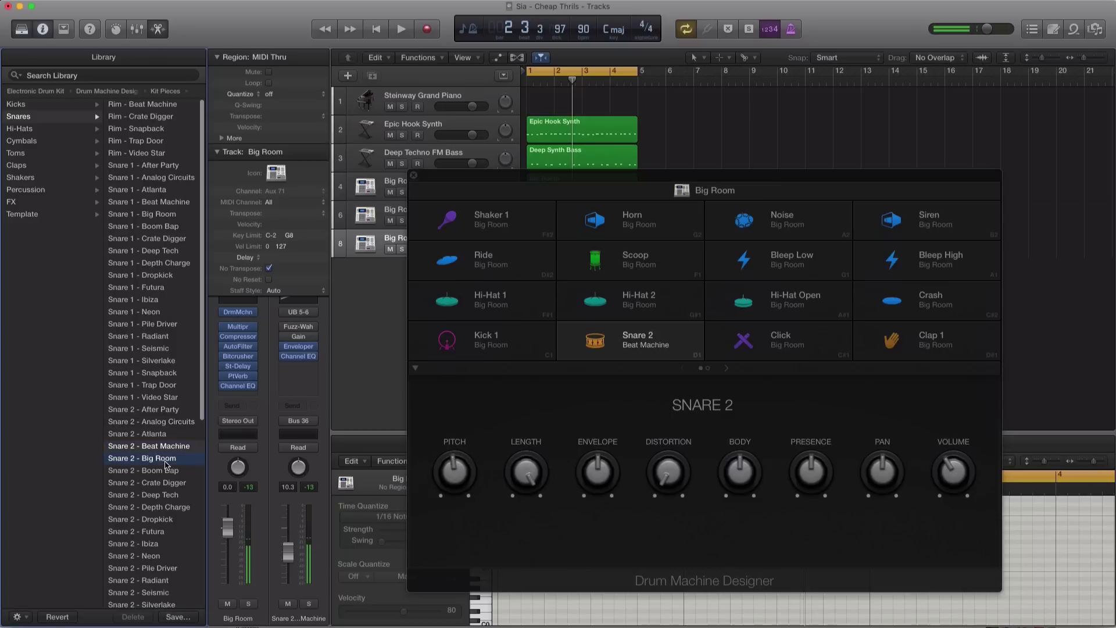
click(173, 471)
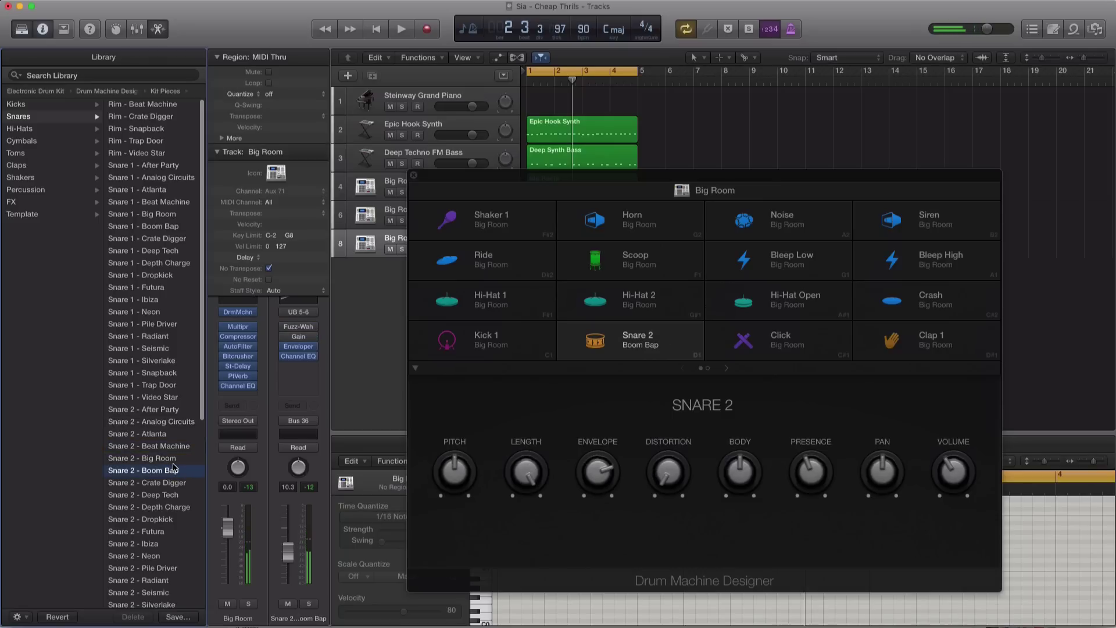
click(173, 464)
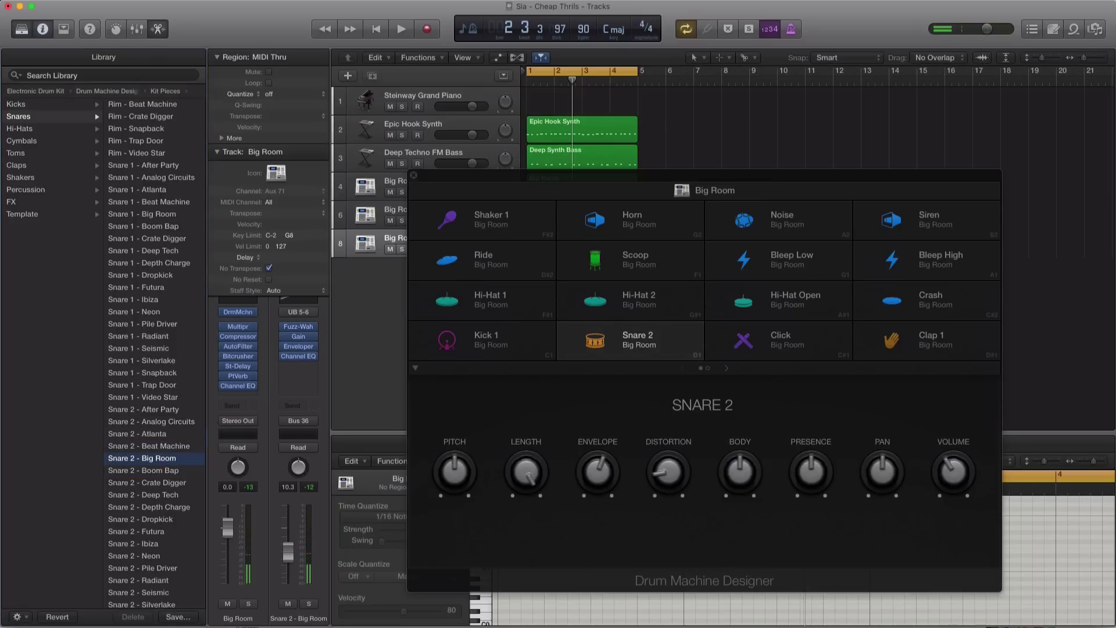
Step: Set the third Big Room track's volume to 2.5 dB, lower Snare 2's Envelope and slightly raise its pad Volume
key(Return)
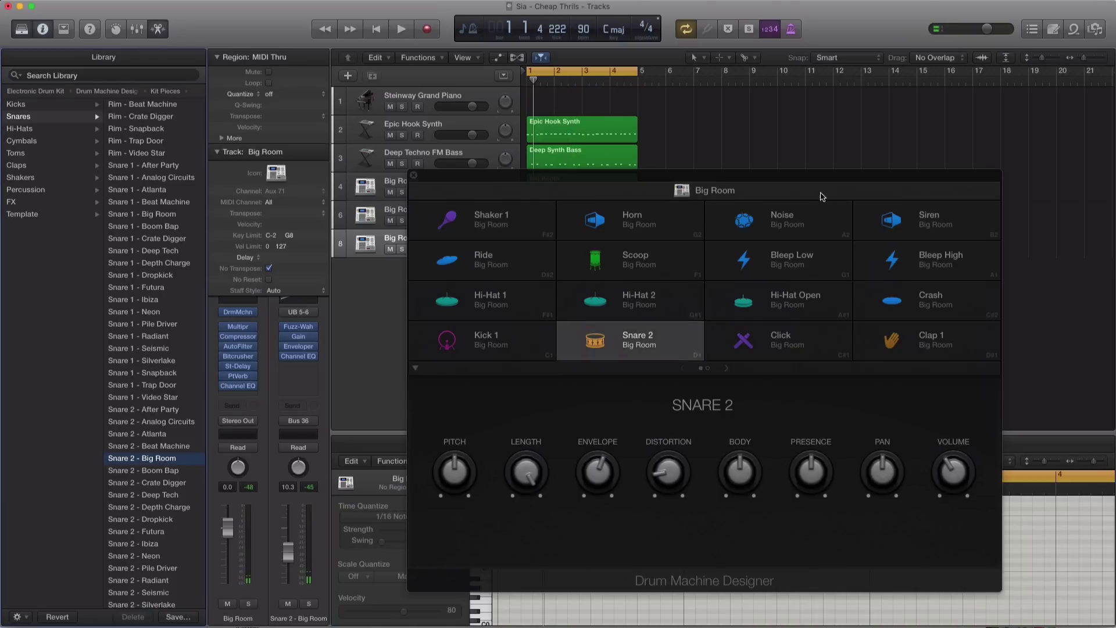
drag(227, 526, 227, 524)
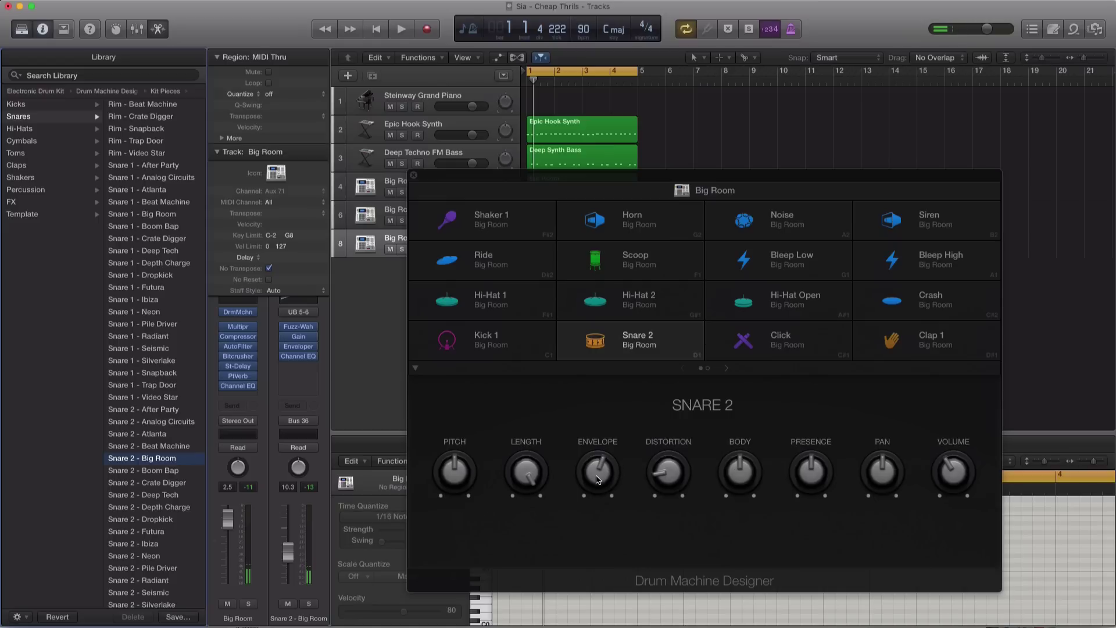
drag(599, 454, 604, 547)
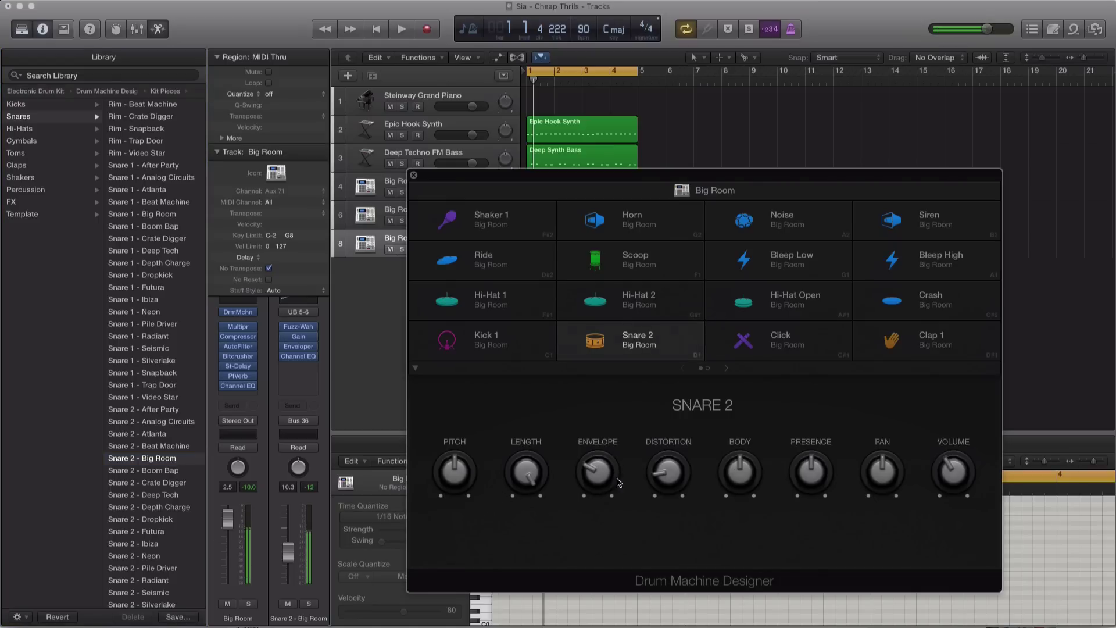
drag(945, 480, 948, 455)
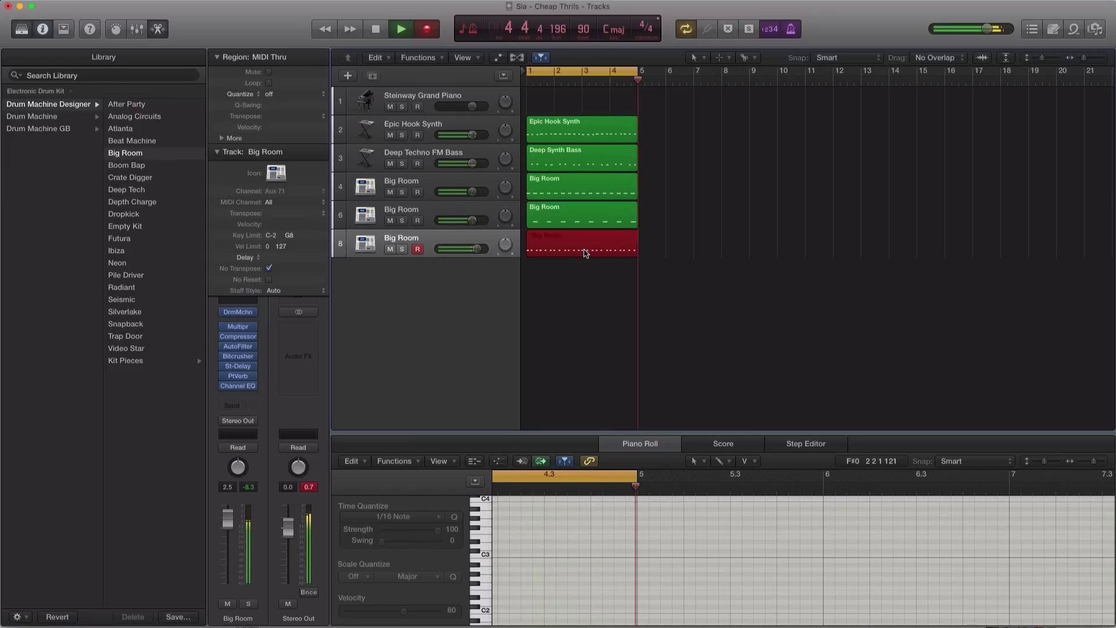
Step: Finish recording the four-bar snare part on the third Big Room track and quantize the region to 1/16 Note
key(space)
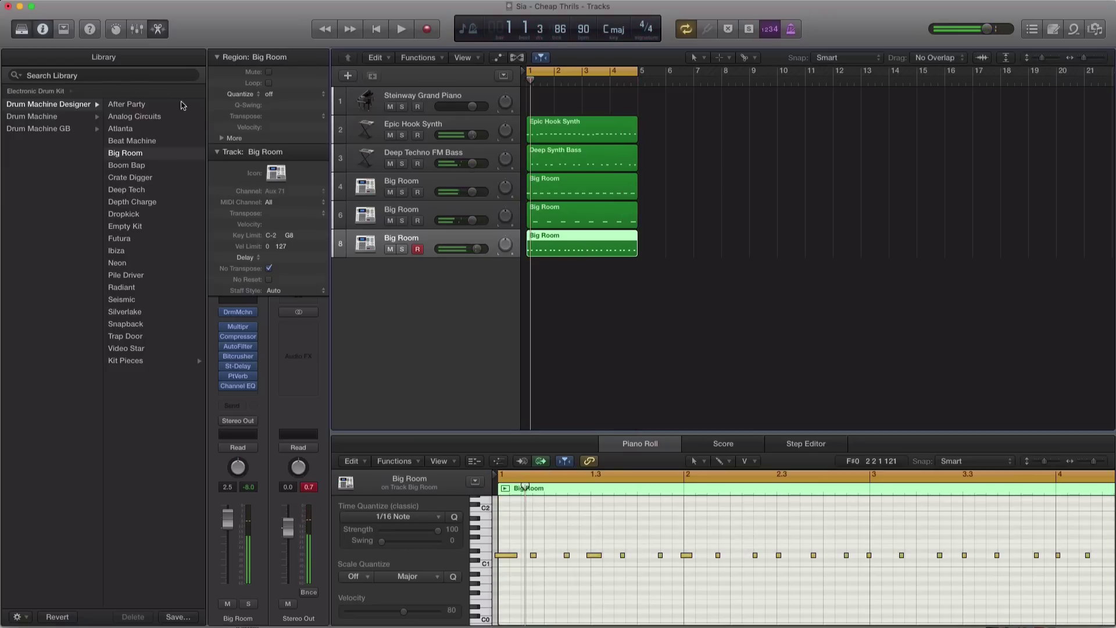
click(285, 93)
click(297, 150)
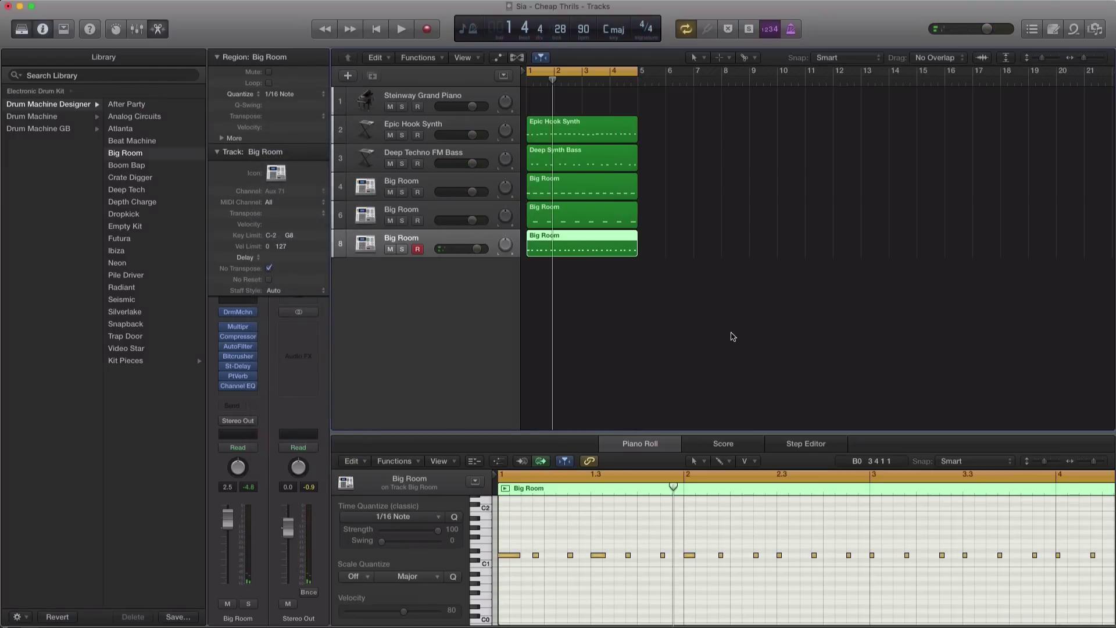
Step: Record a second drum layer on F#1 over the snare part in the third Big Room track, bars 1 to 4
key(space)
click(512, 278)
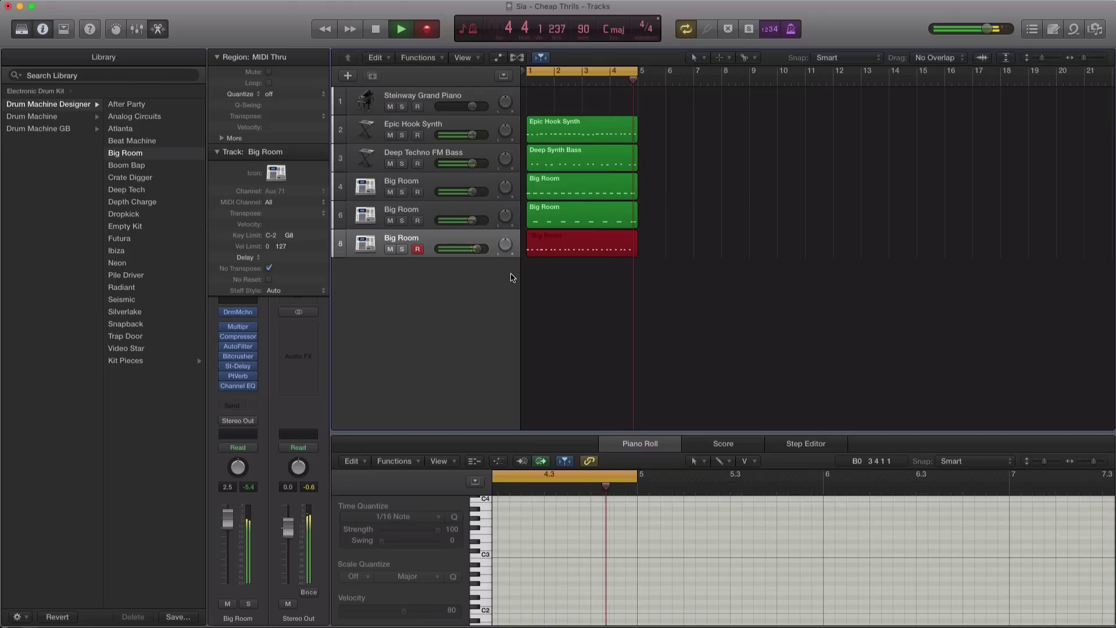
key(space)
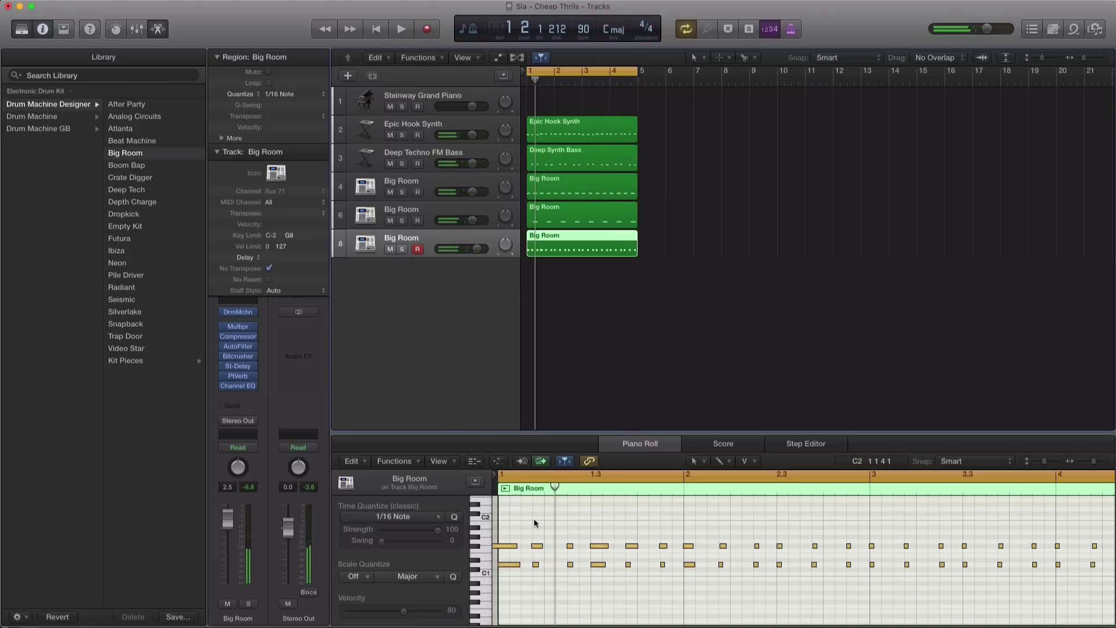
Step: Requantize the layered snare region, trying 1/32 Note and returning to 1/16 Note, and play the loop to check it
click(508, 546)
key(super+Left)
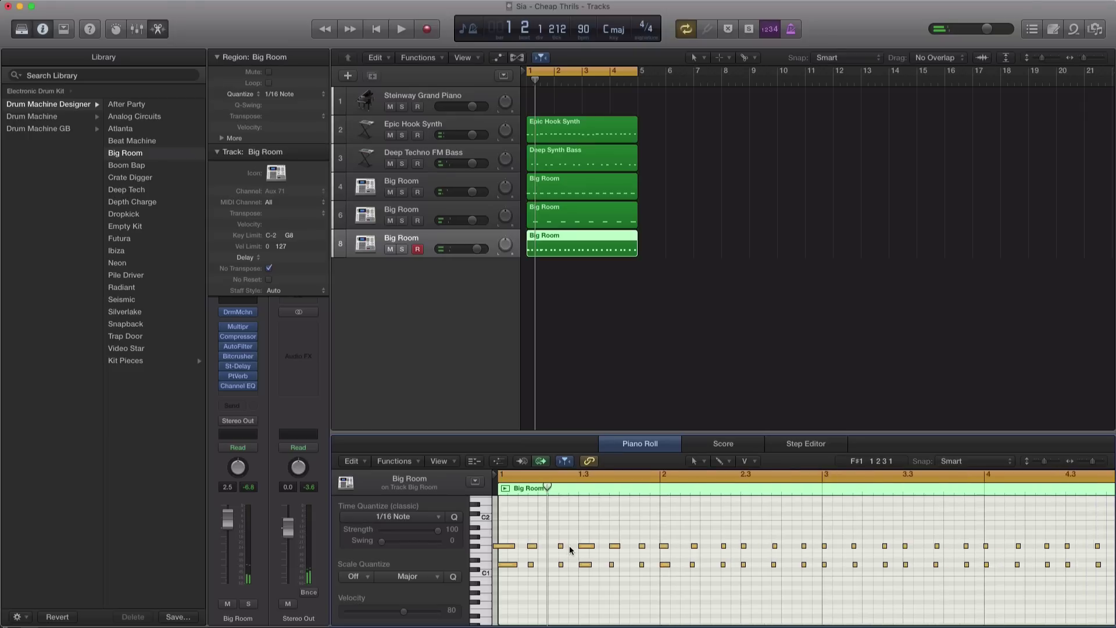
key(super+Left)
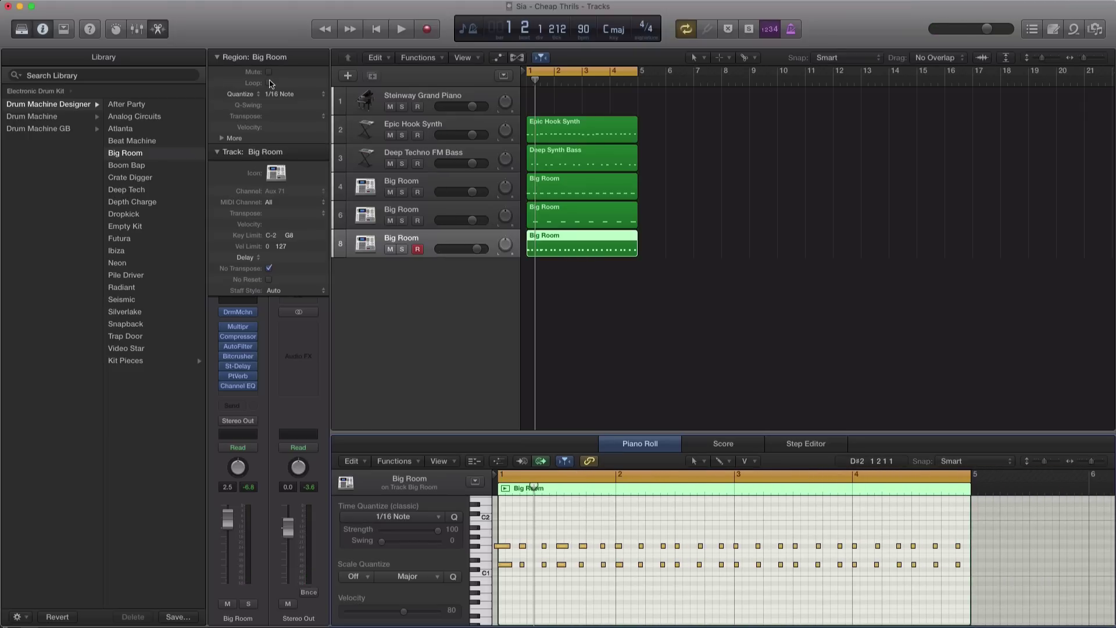
click(297, 96)
click(295, 105)
click(298, 94)
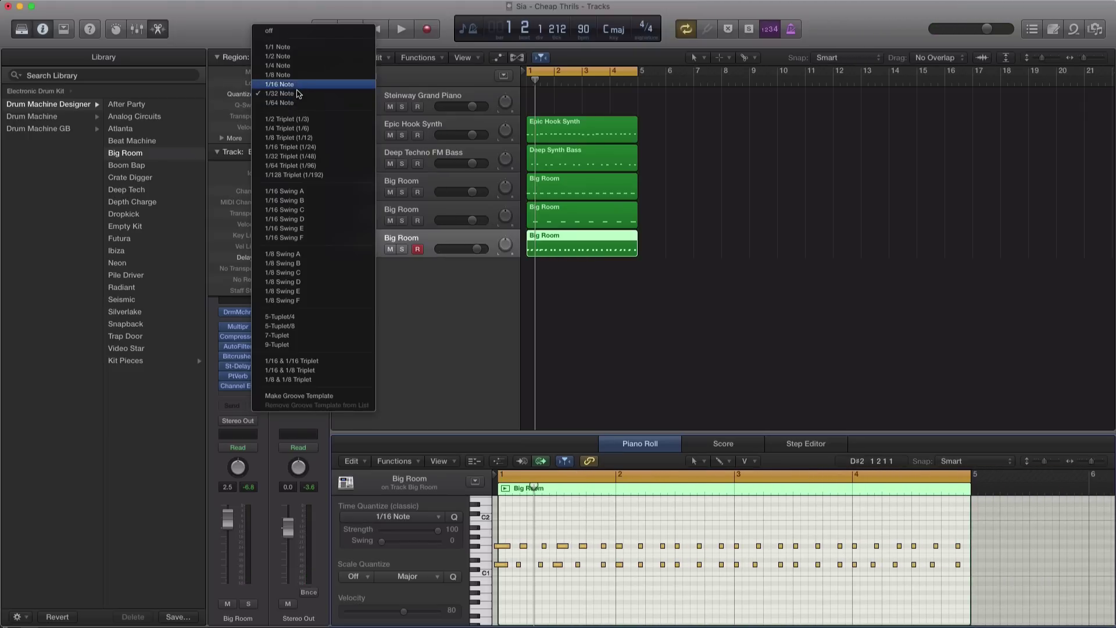
click(297, 85)
key(space)
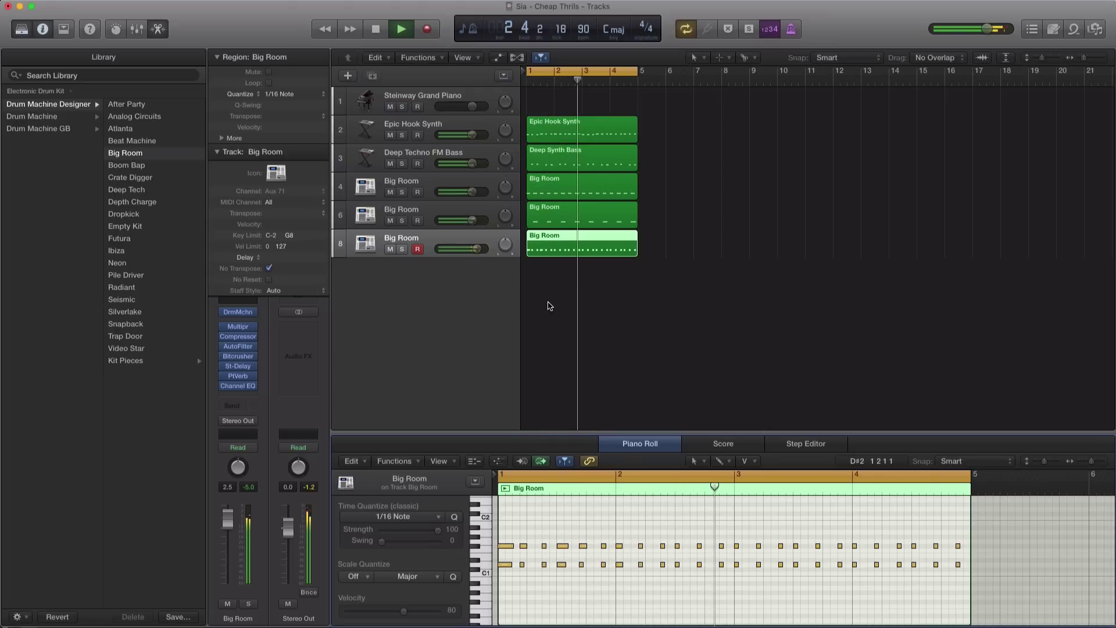
key(space)
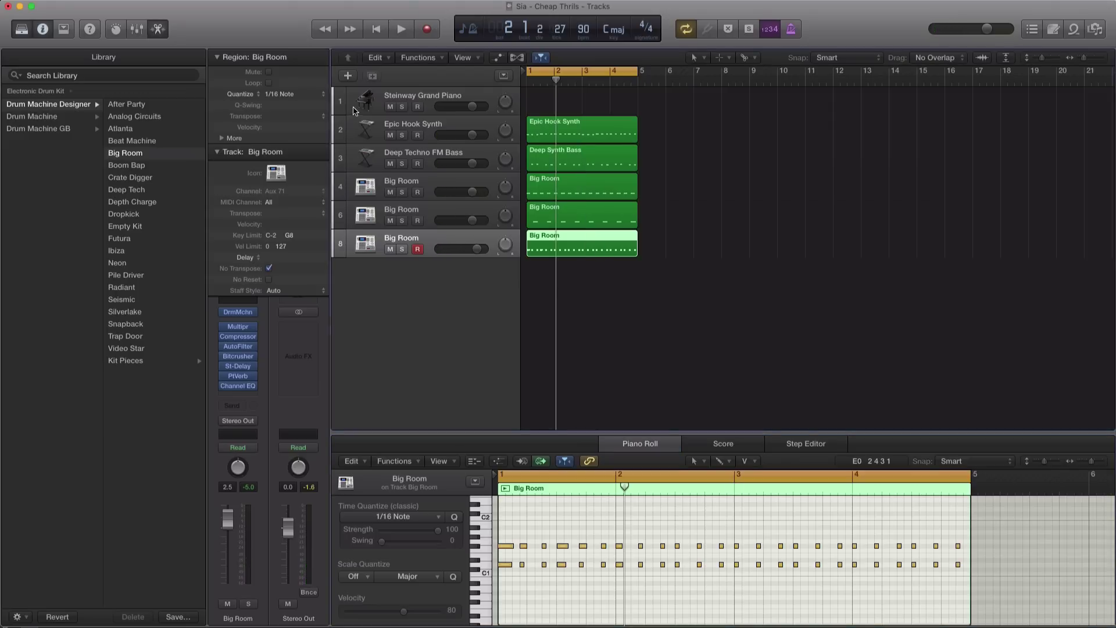
Step: Add a software instrument track below the third Big Room track and load ES2 on it
click(348, 78)
click(712, 189)
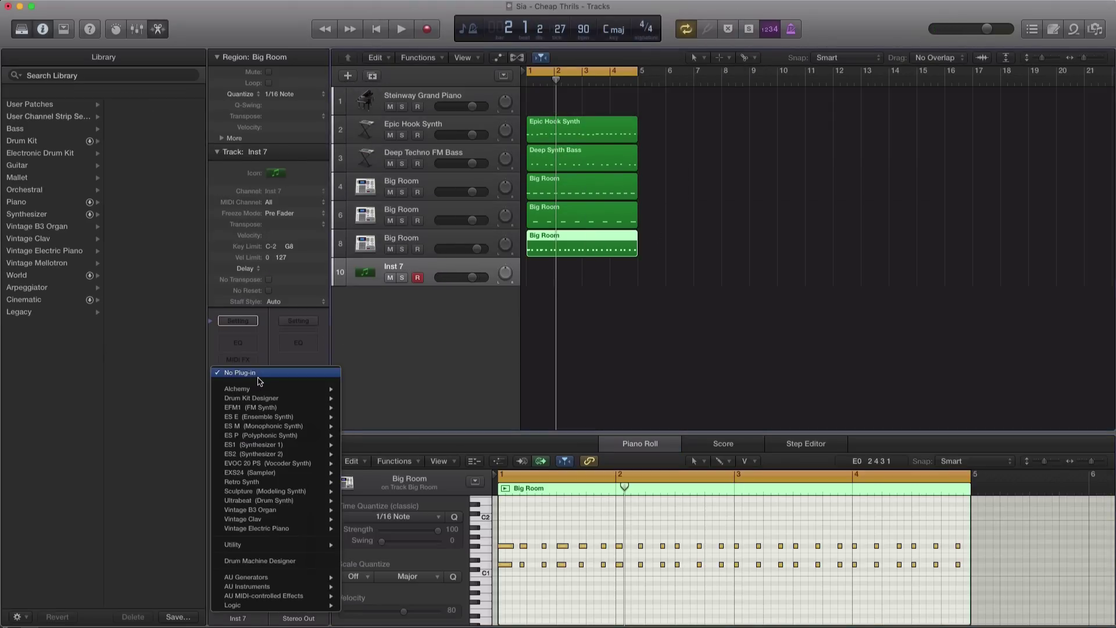
click(258, 375)
click(366, 463)
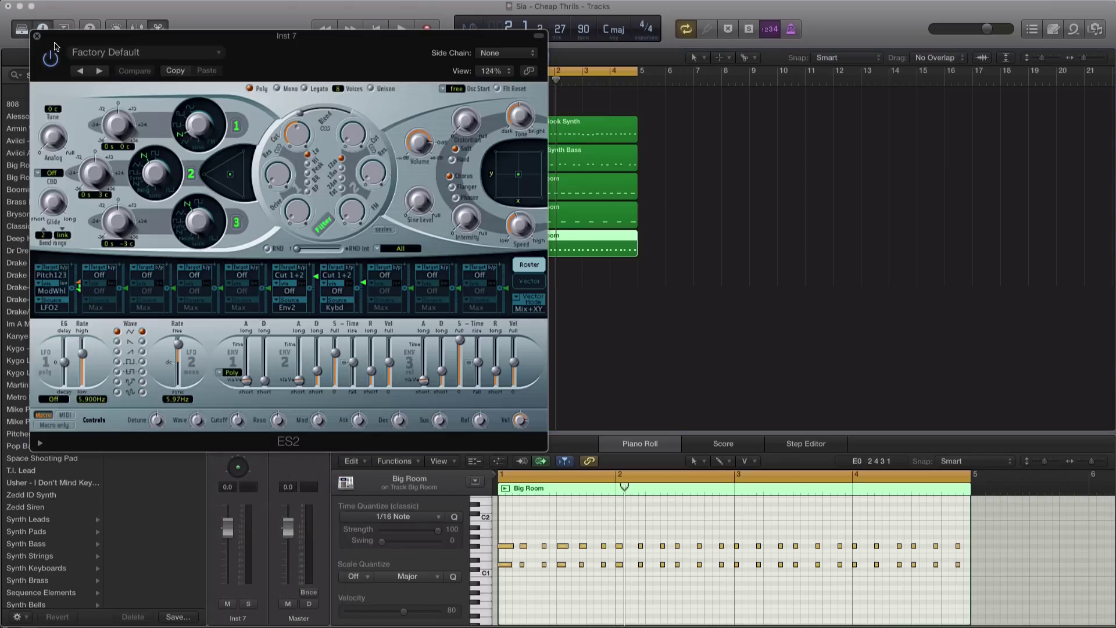
Step: Close the 5.1 ES2 and reload it as a stereo instrument on the new track
click(37, 39)
click(257, 375)
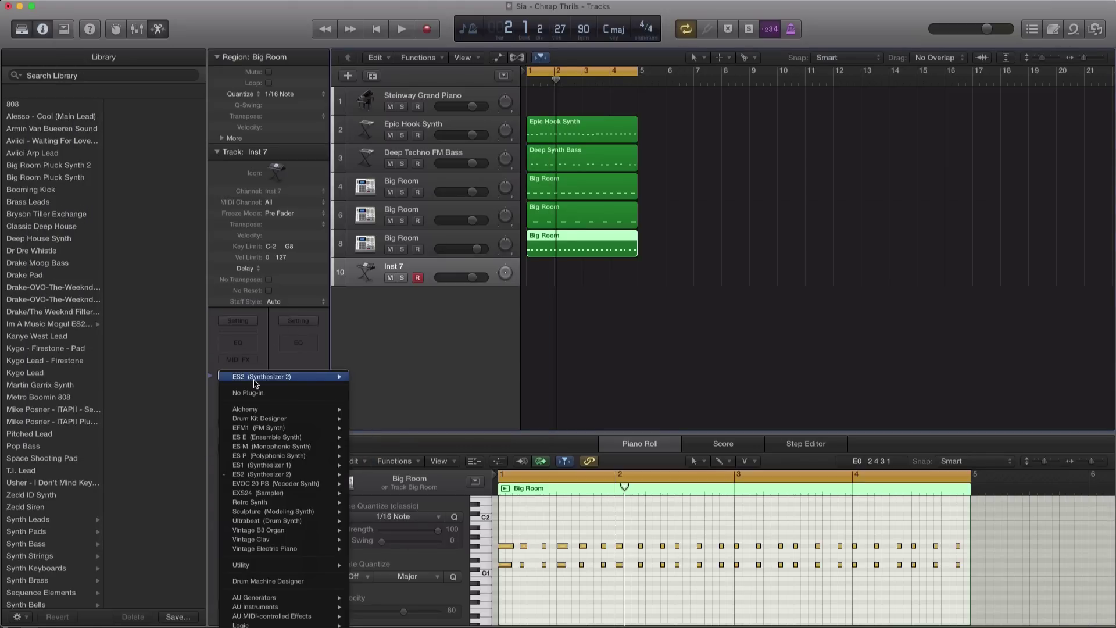
mouse_move(320, 475)
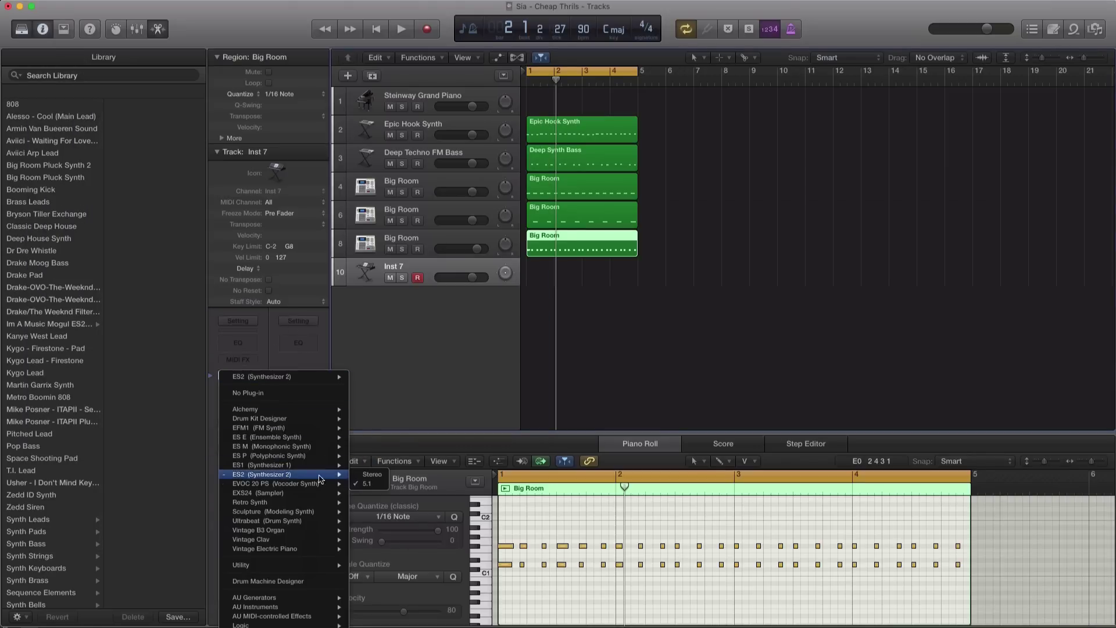
click(373, 474)
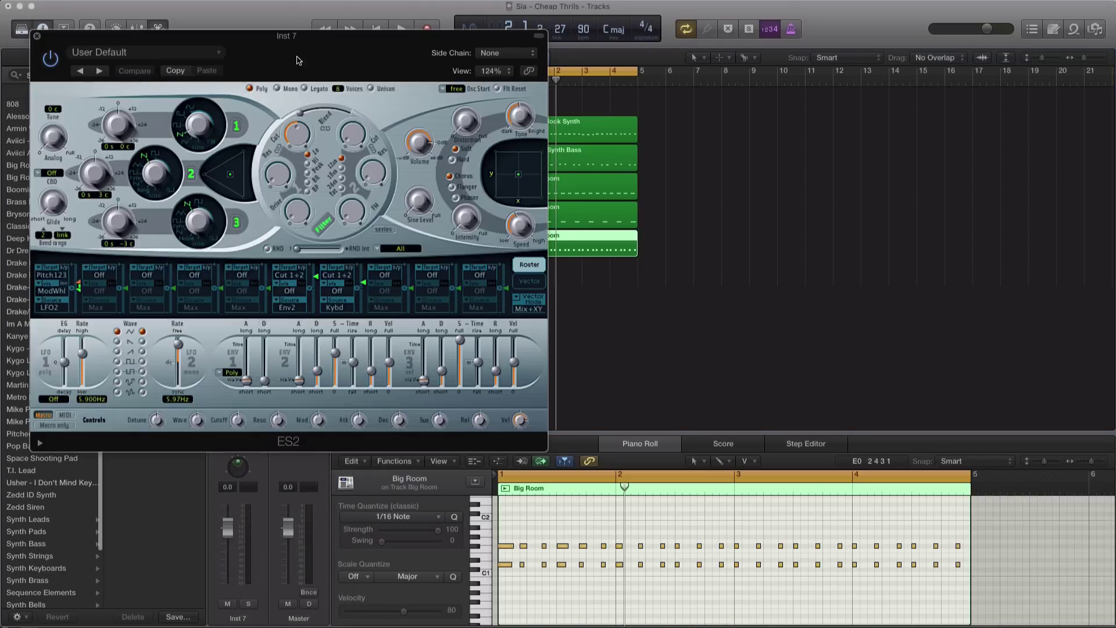
Step: Load the 808 preset in ES2 on the new track
drag(297, 57, 465, 81)
click(339, 76)
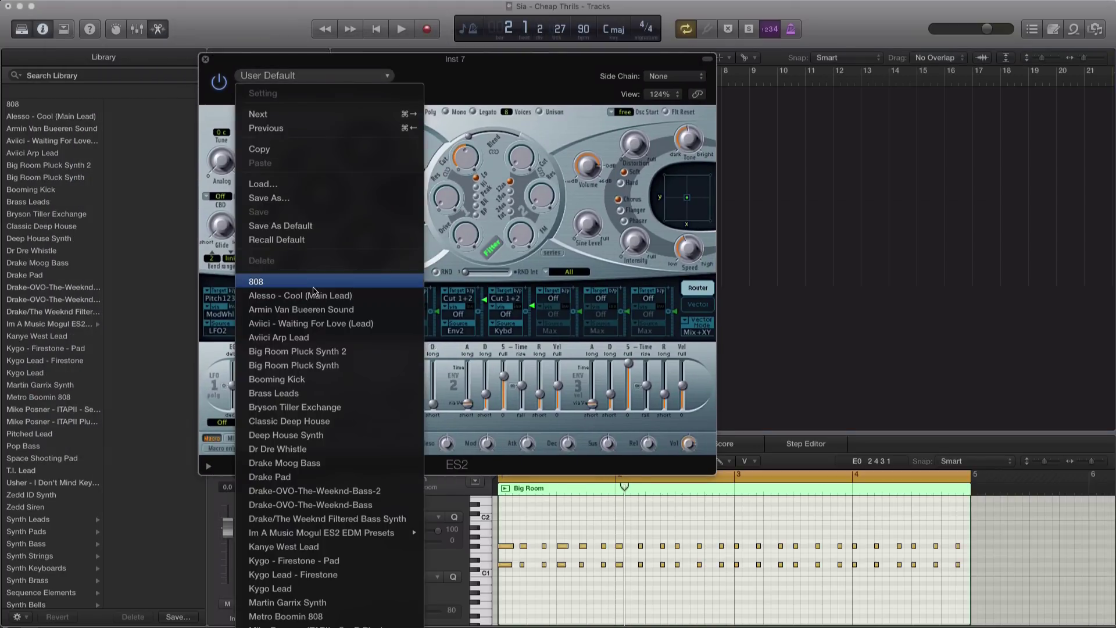
click(313, 286)
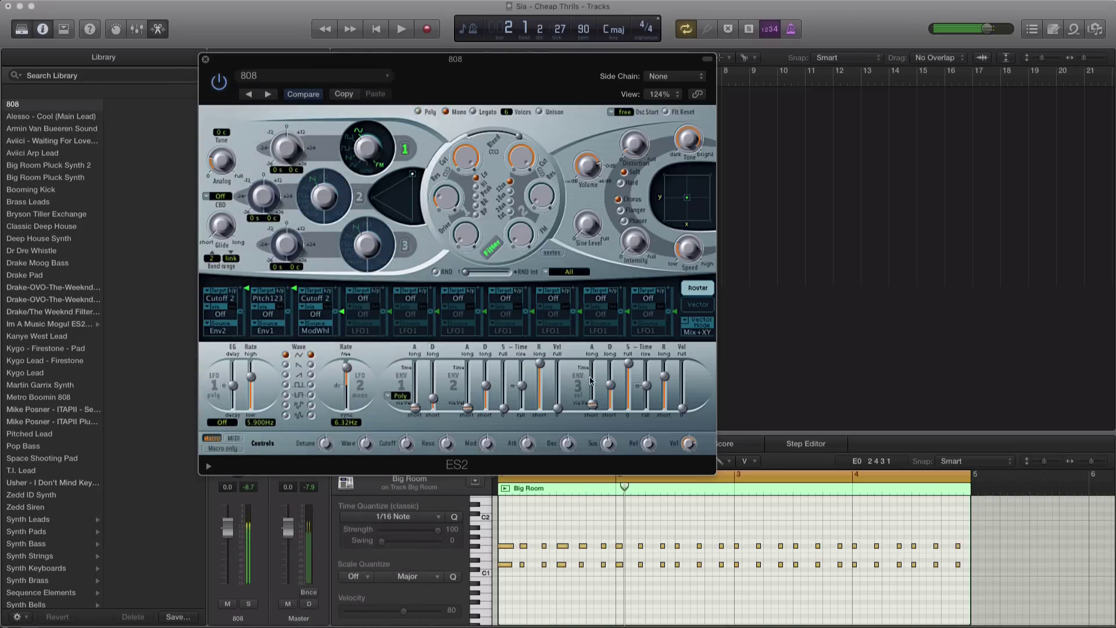
Step: Lower the sustain and release of Envelope 3 in the 808 preset, lengthen its attack and close ES2
drag(629, 369, 667, 398)
mouse_move(665, 381)
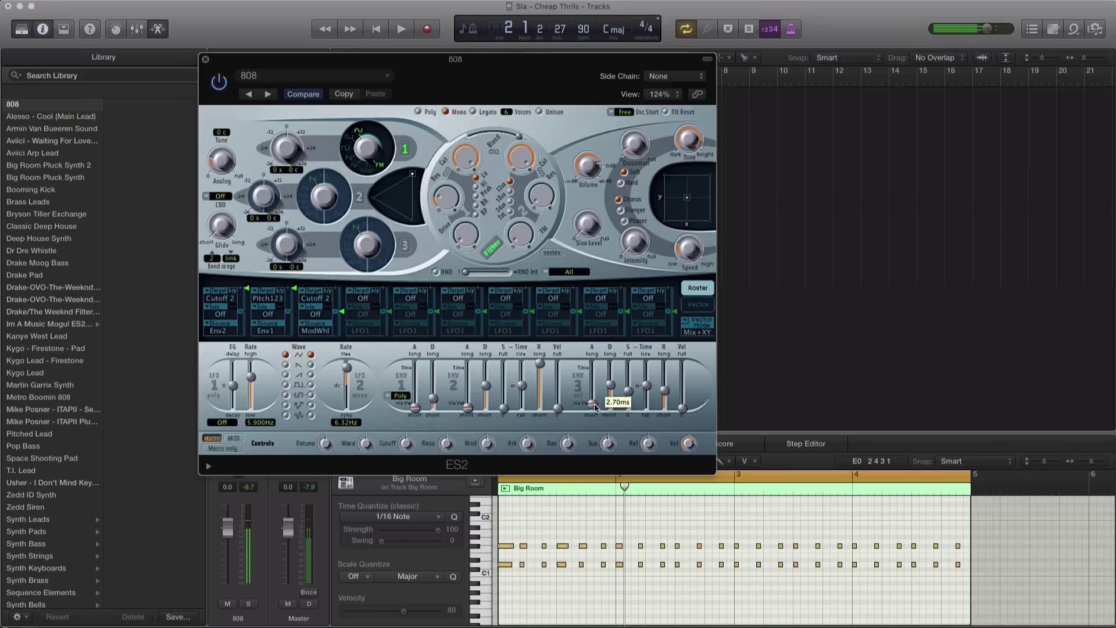
drag(593, 412, 597, 398)
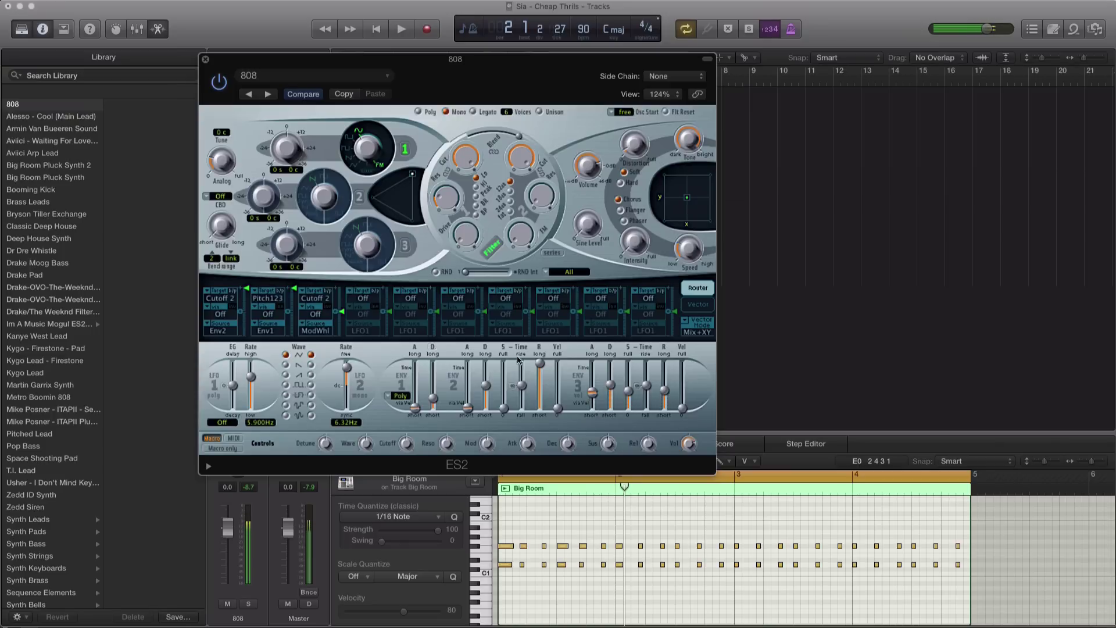
click(205, 61)
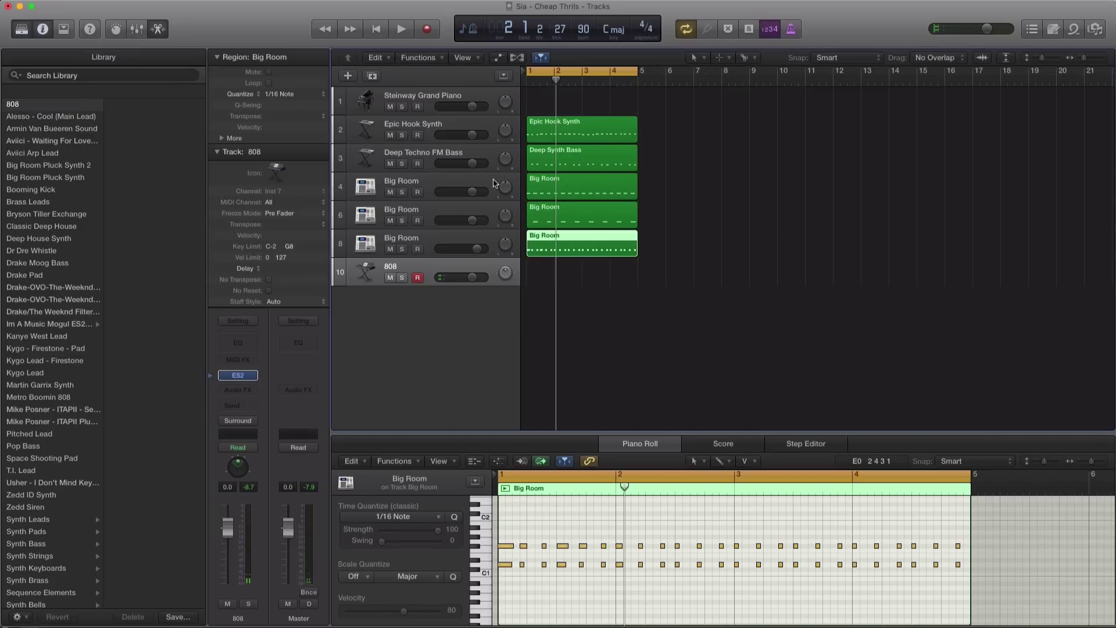
Step: Check the Deep Synth Bass notes and record a matching four-bar bass part on the 808 track
click(475, 155)
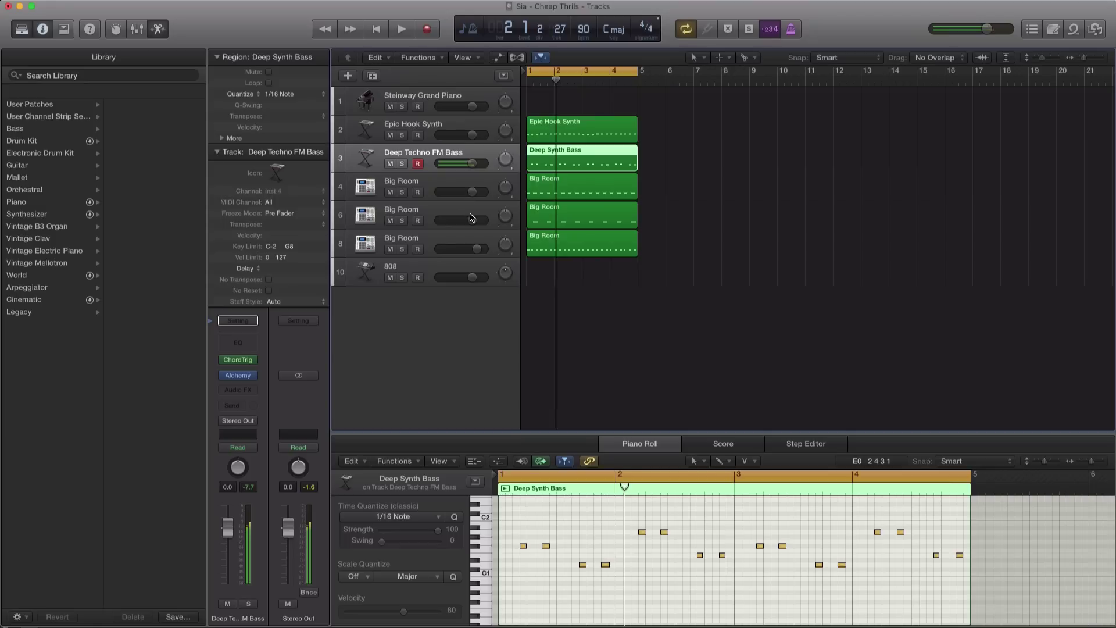
click(445, 271)
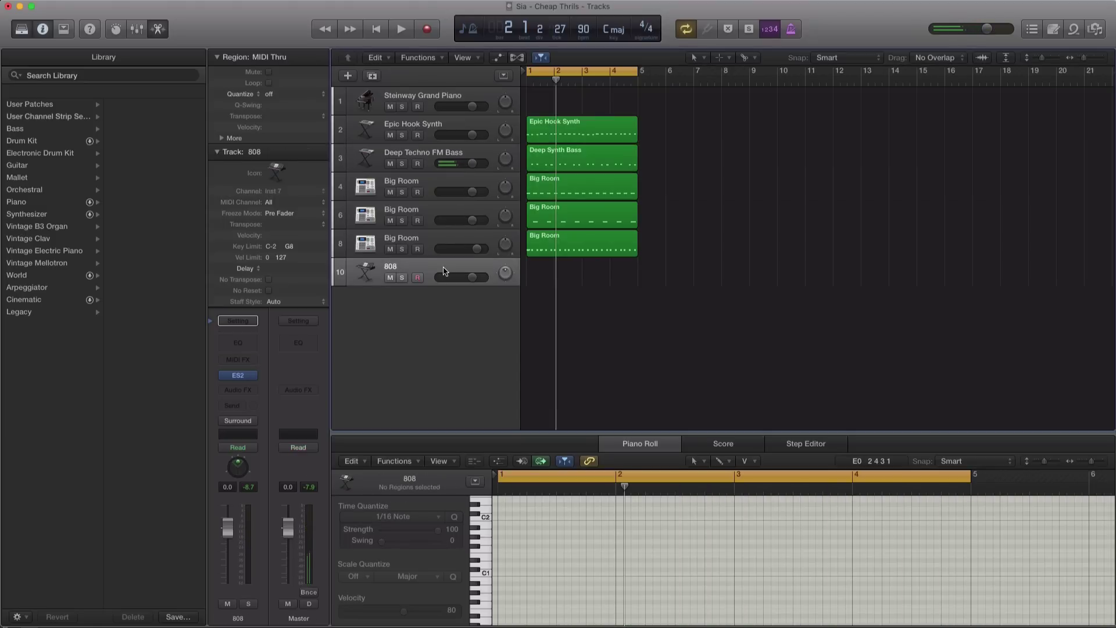
key(r)
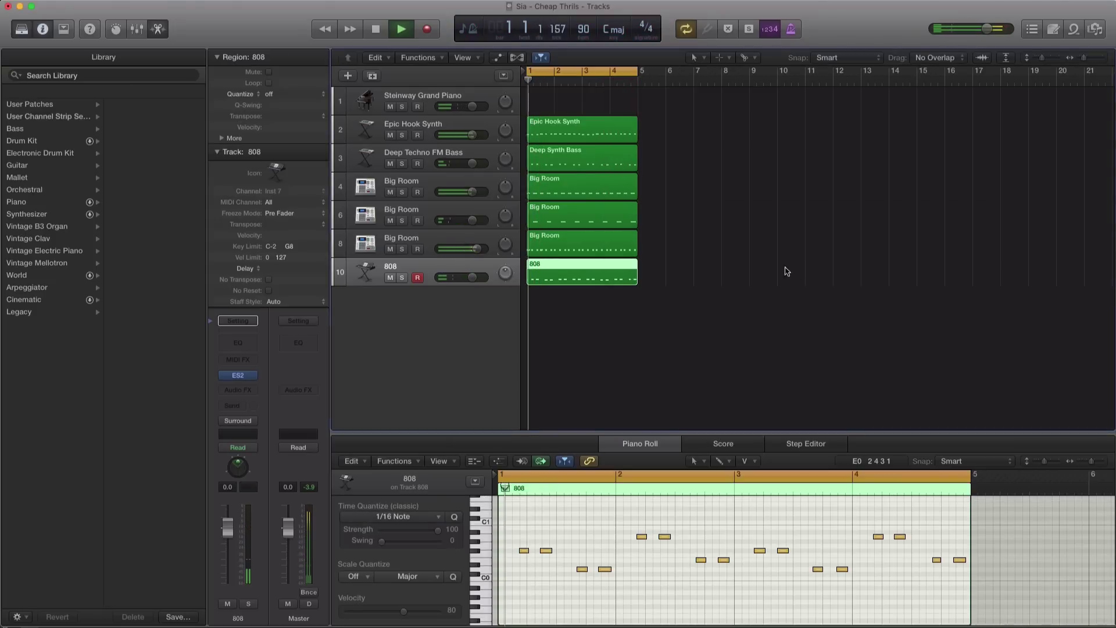
Step: Quantize the 808 region to 1/16 notes
click(303, 96)
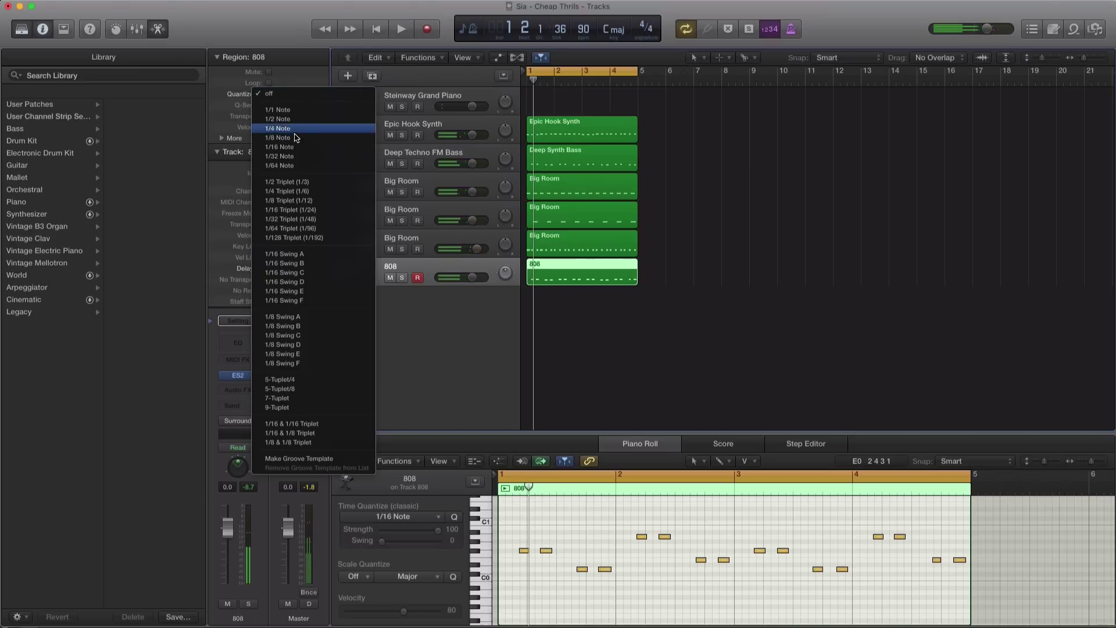
click(309, 151)
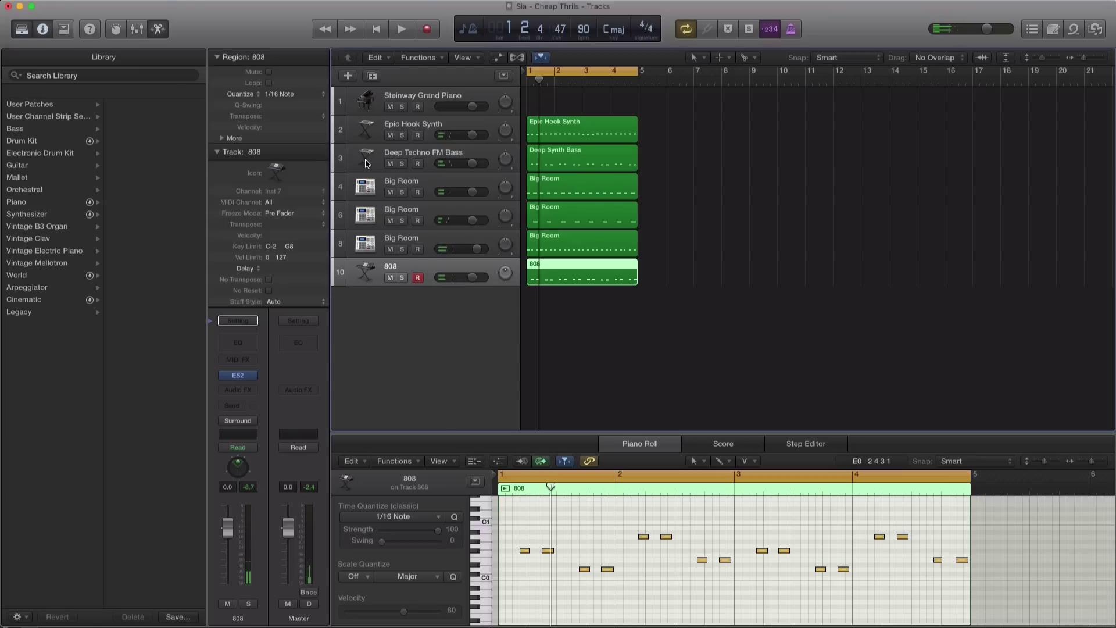
Step: Record a four-bar part on the Steinway Grand Piano track and quantize it to 1/16 notes
click(417, 106)
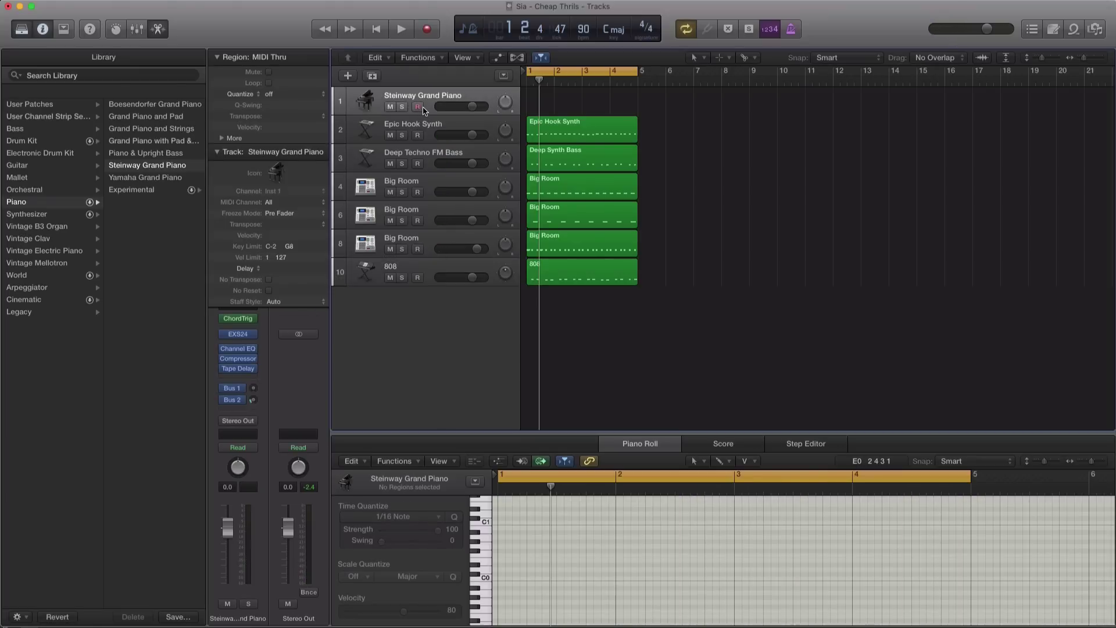
click(423, 109)
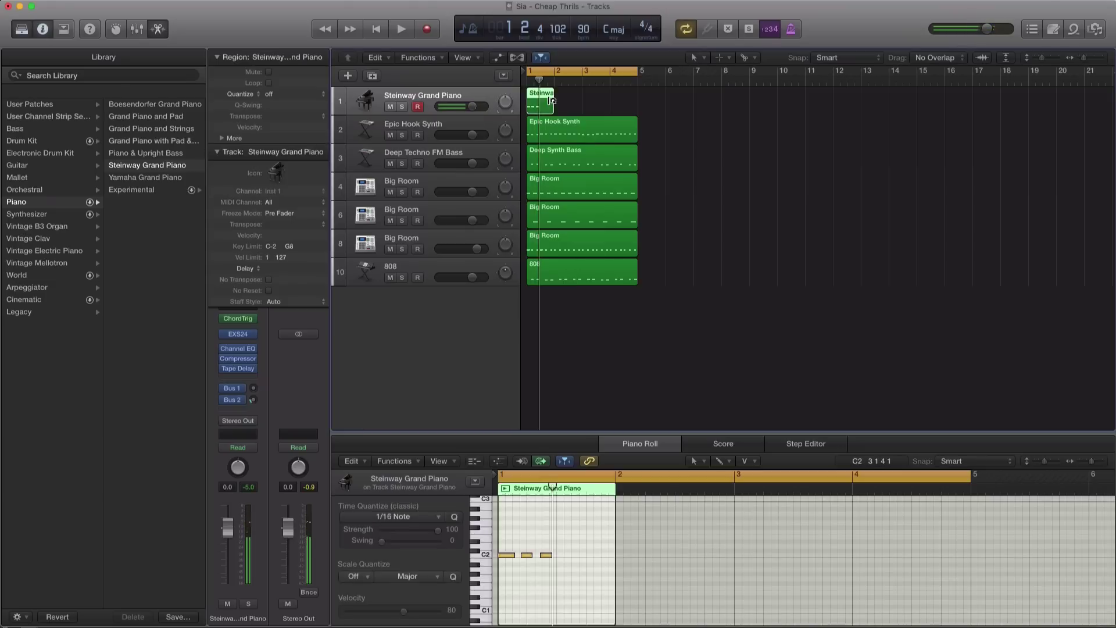
key(space)
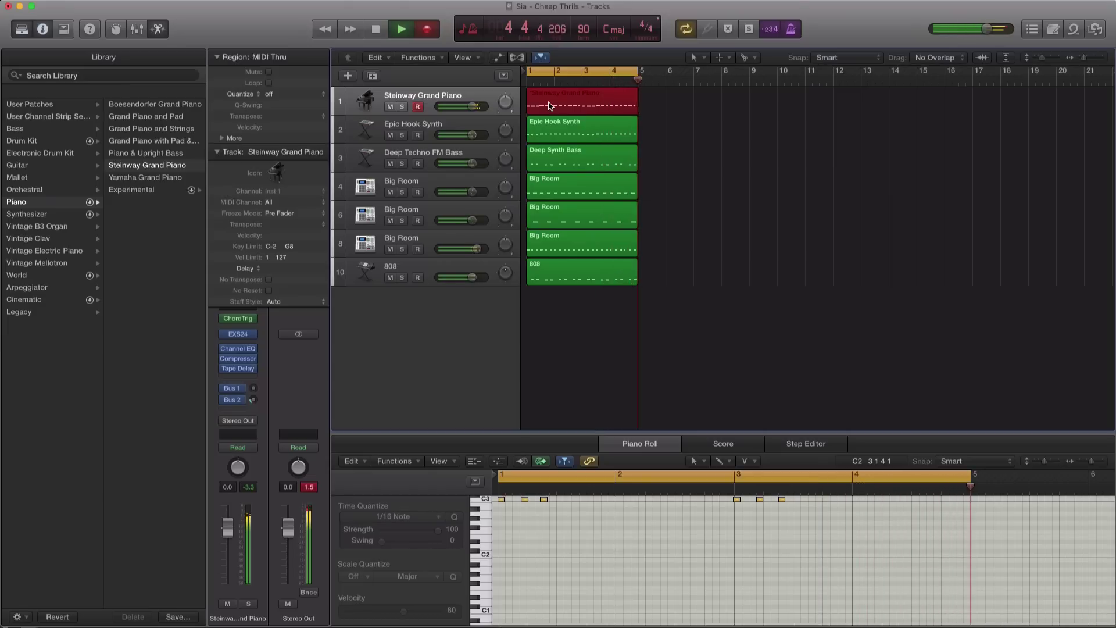
key(space)
click(292, 94)
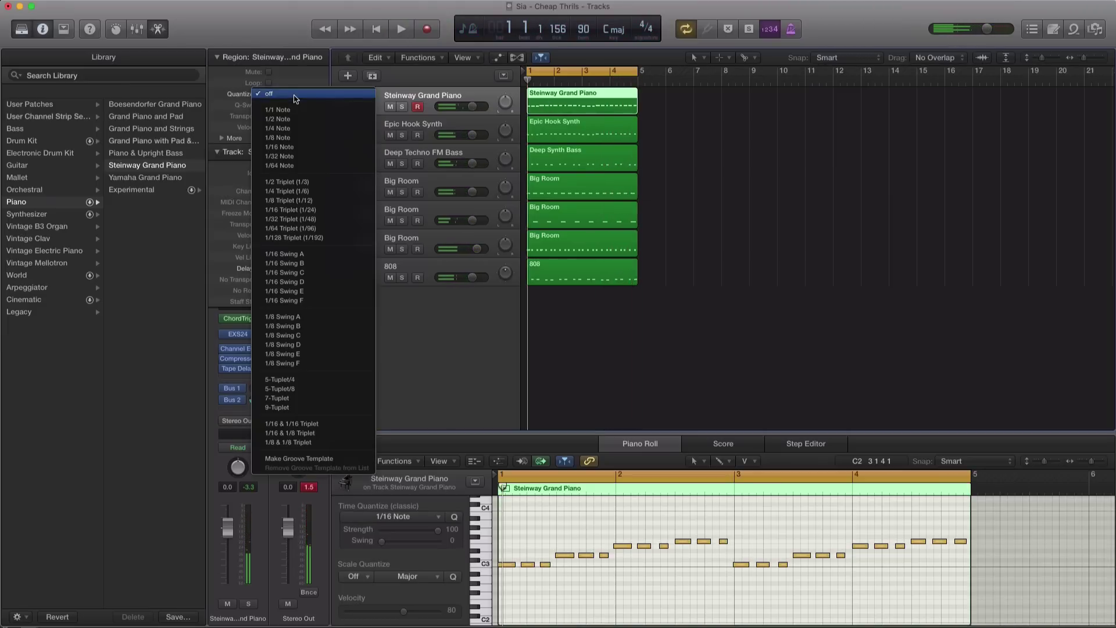
click(360, 151)
Step: Play the loop and lower the Steinway Grand Piano track's volume to about -10.4 dB
key(space)
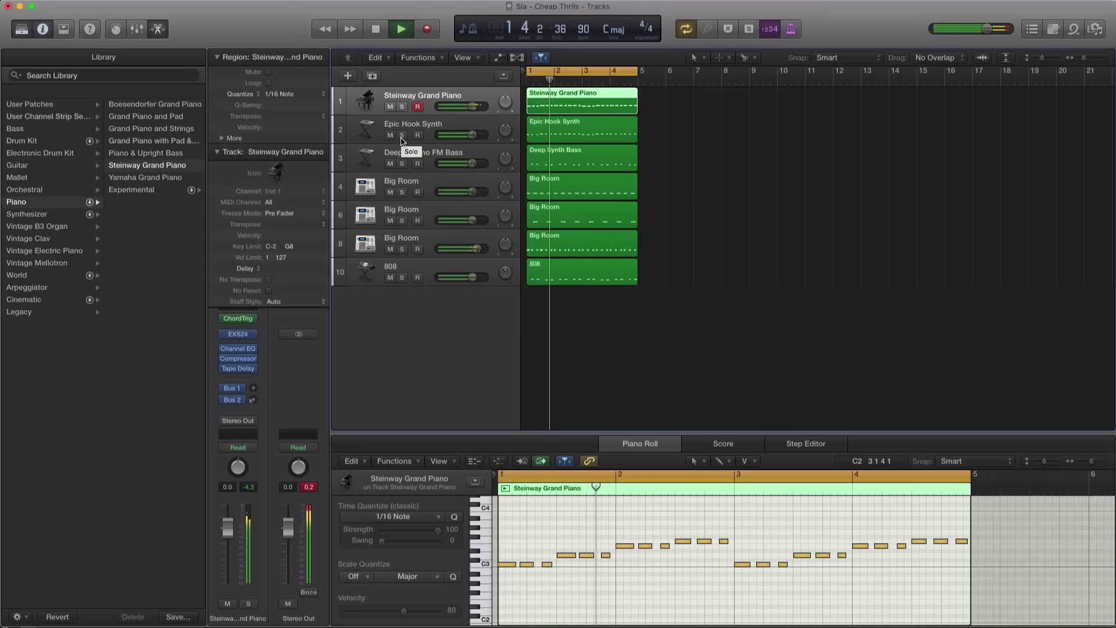
drag(470, 107, 457, 107)
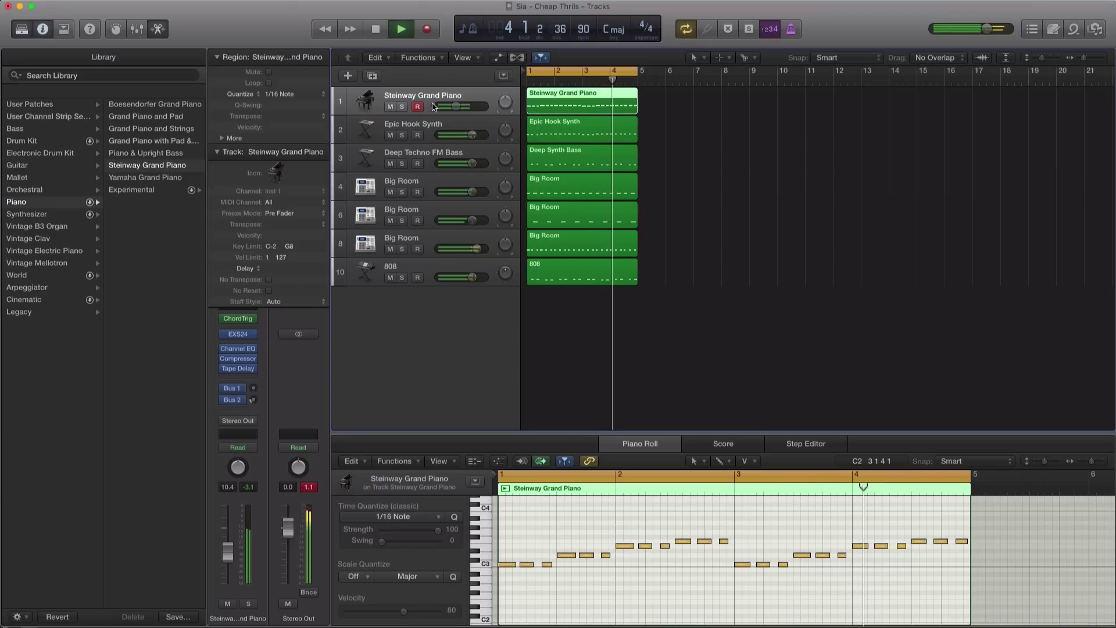
key(space)
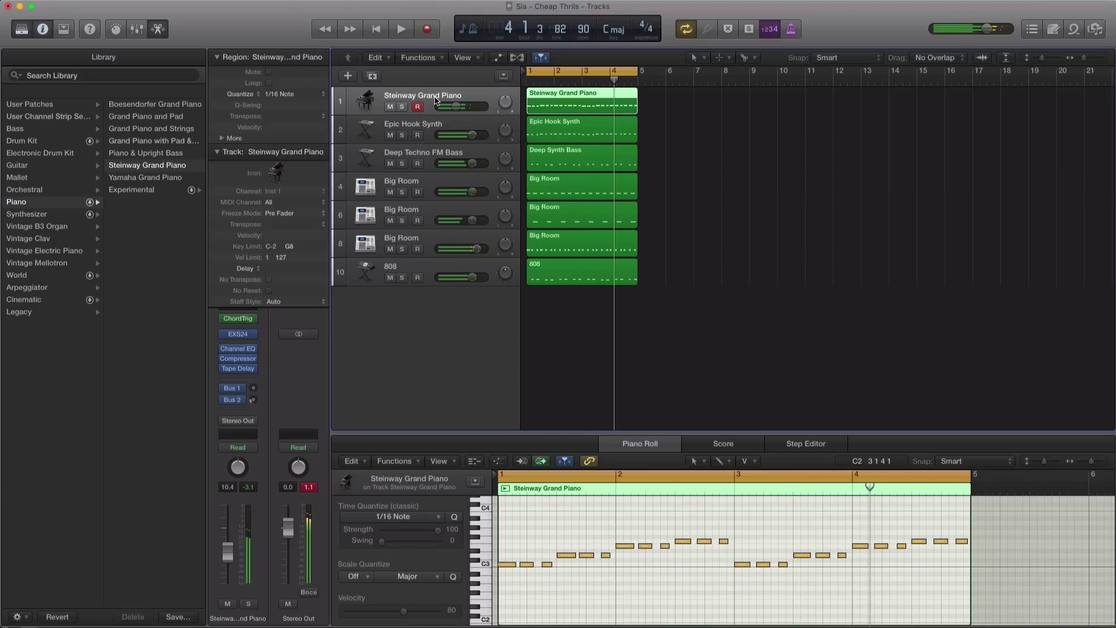
Step: Raise the piano's Reverb to -13.0 dB in its Smart Controls and add a little Ambience and Delay during playback
click(116, 34)
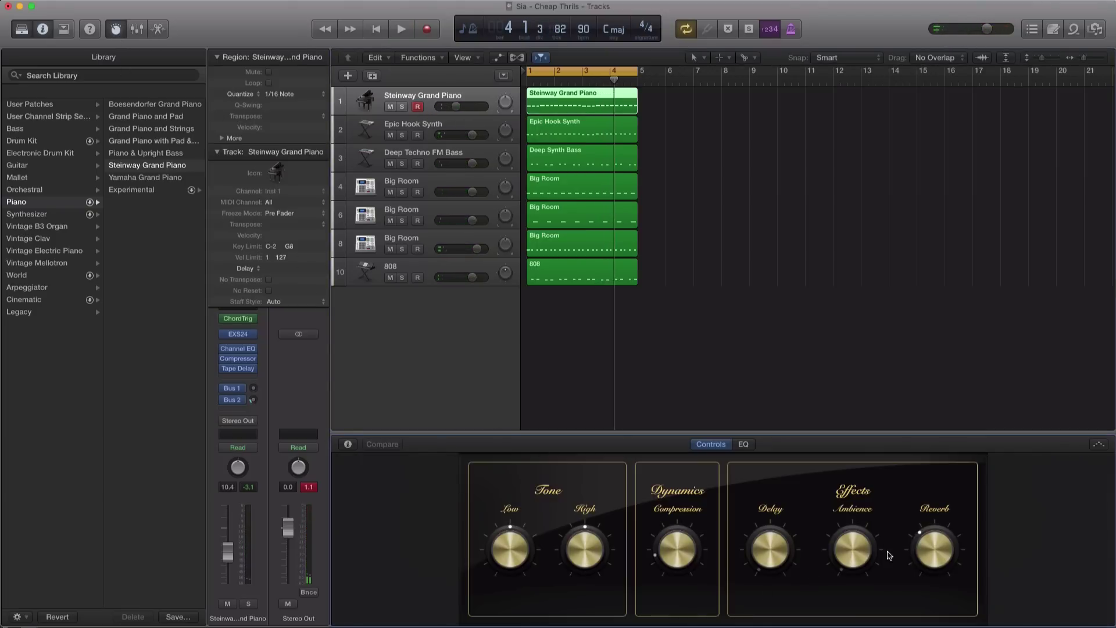
drag(912, 556, 913, 469)
key(space)
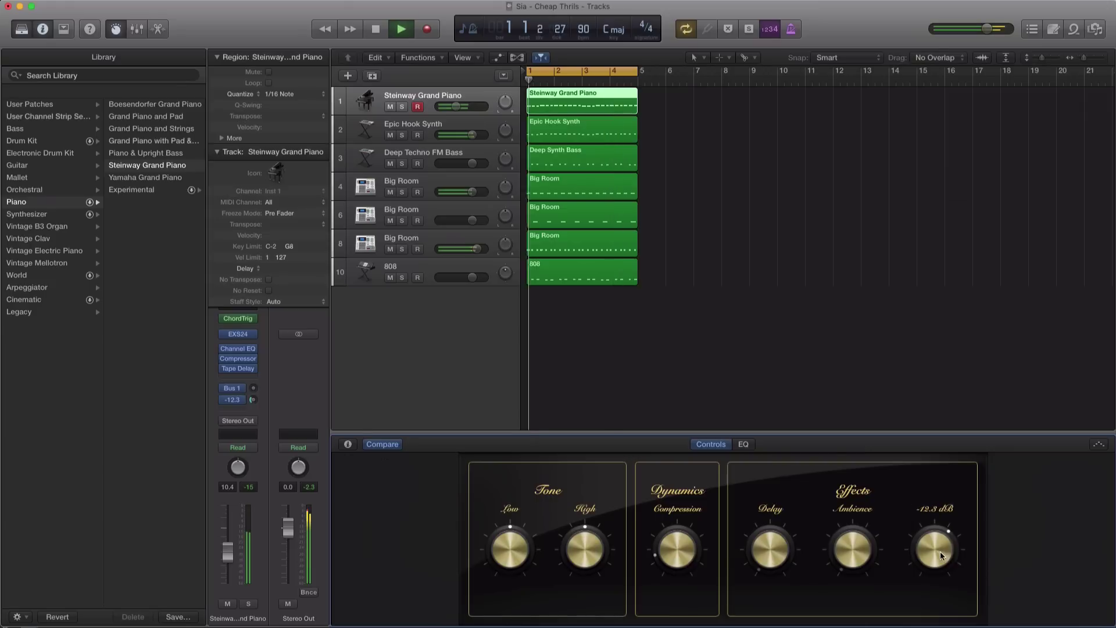
drag(938, 556, 937, 566)
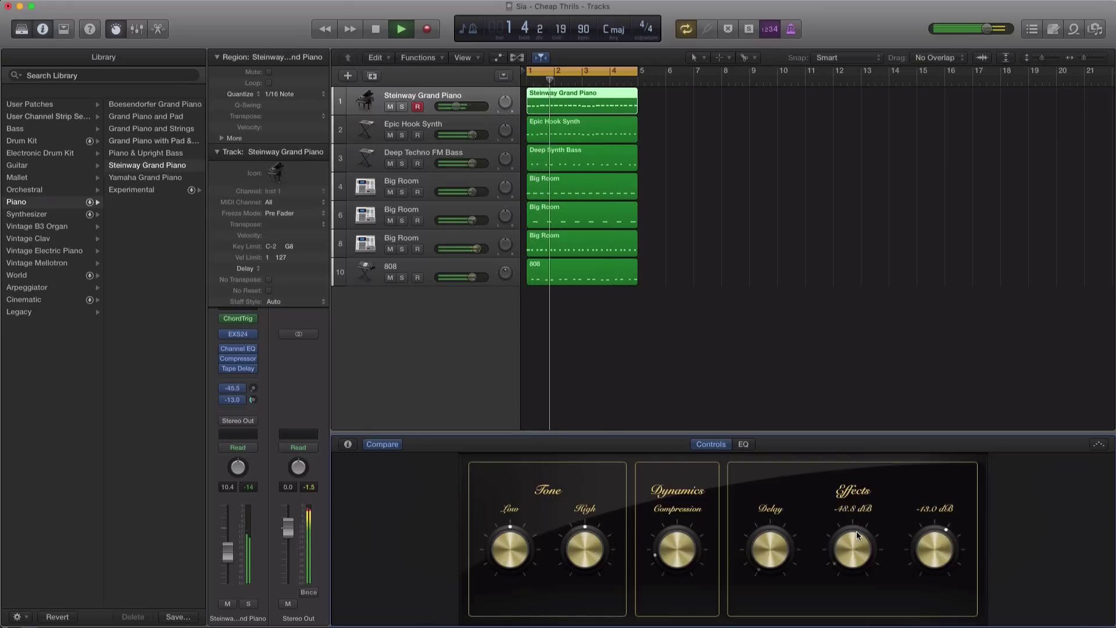
drag(854, 552, 766, 536)
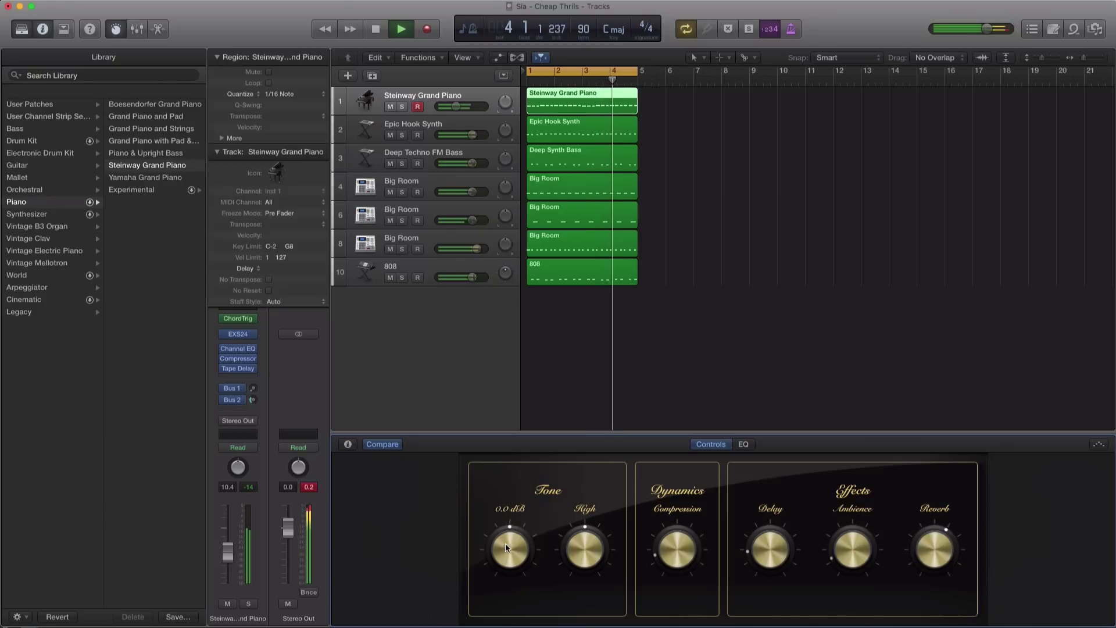
Step: Boost the piano's low tone, cut its high tone to -4.0 dB and set Compression to -28.0 dB
drag(505, 544, 504, 526)
drag(577, 532, 578, 575)
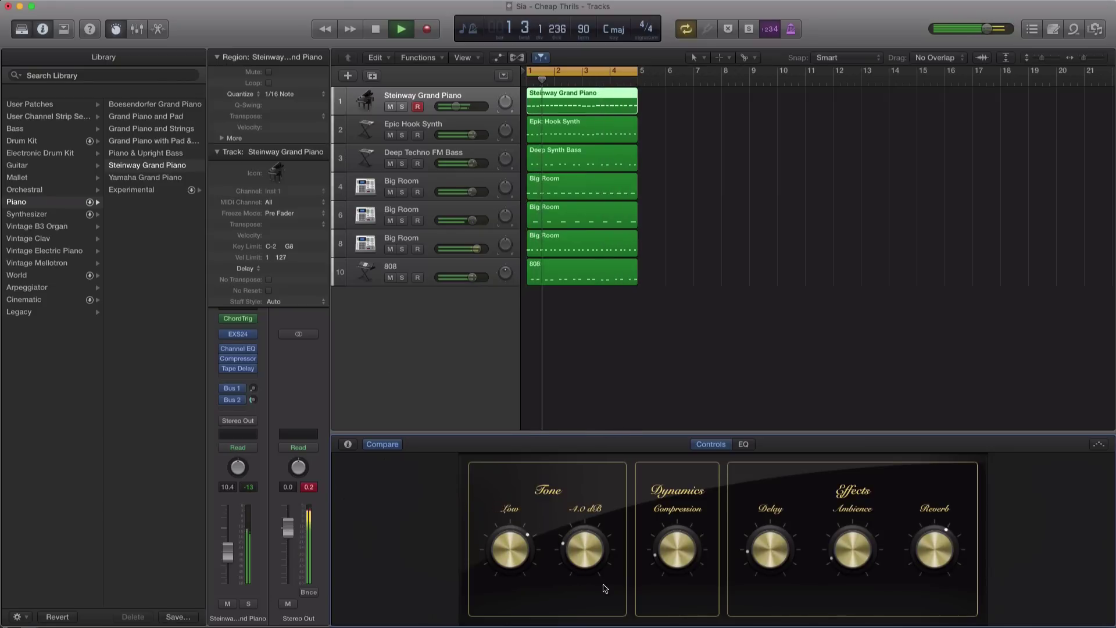
drag(675, 551, 674, 546)
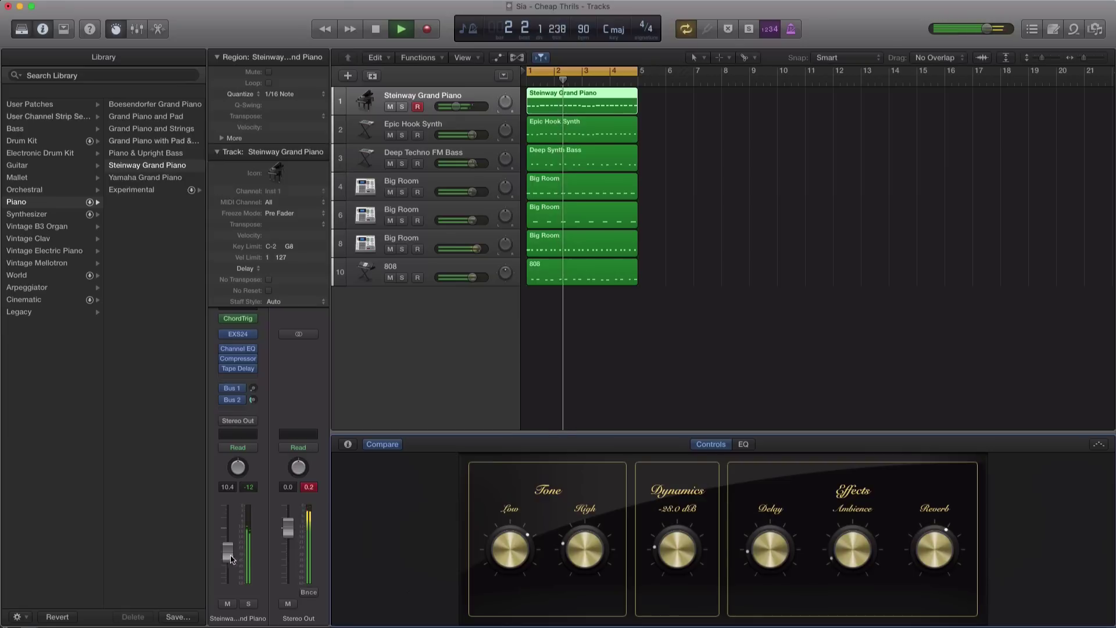
Step: Lower the piano channel's volume to about -16.6 dB and stop playback
drag(238, 552, 238, 562)
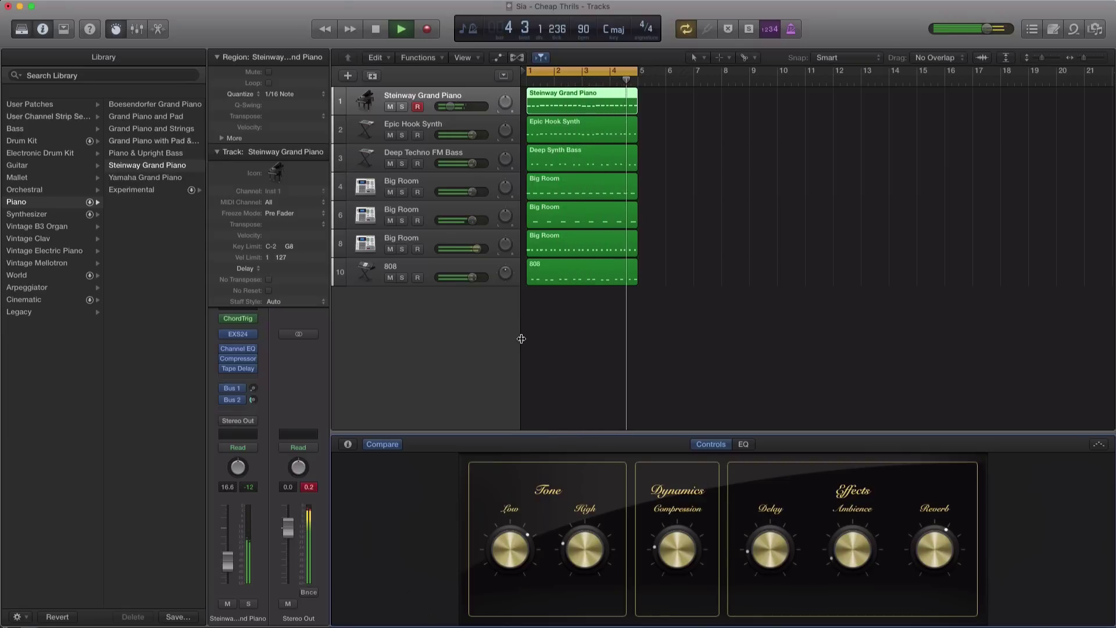
key(space)
key(z)
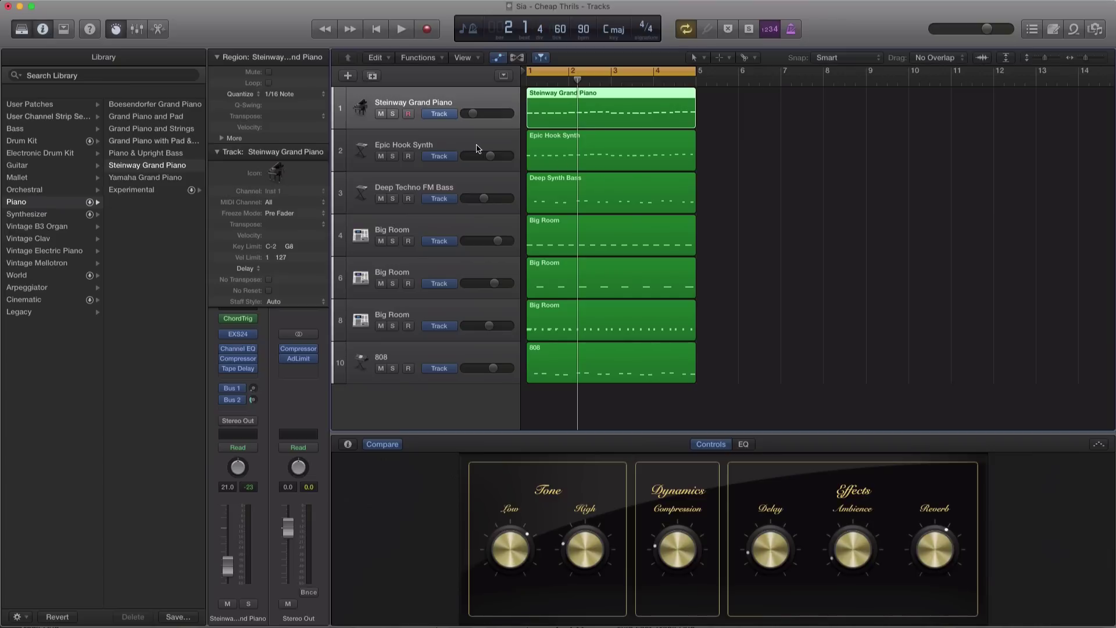
Step: Solo the first two Big Room drum tracks, listen to them together and clear both solos
click(454, 232)
click(391, 241)
key(f)
key(Return)
key(space)
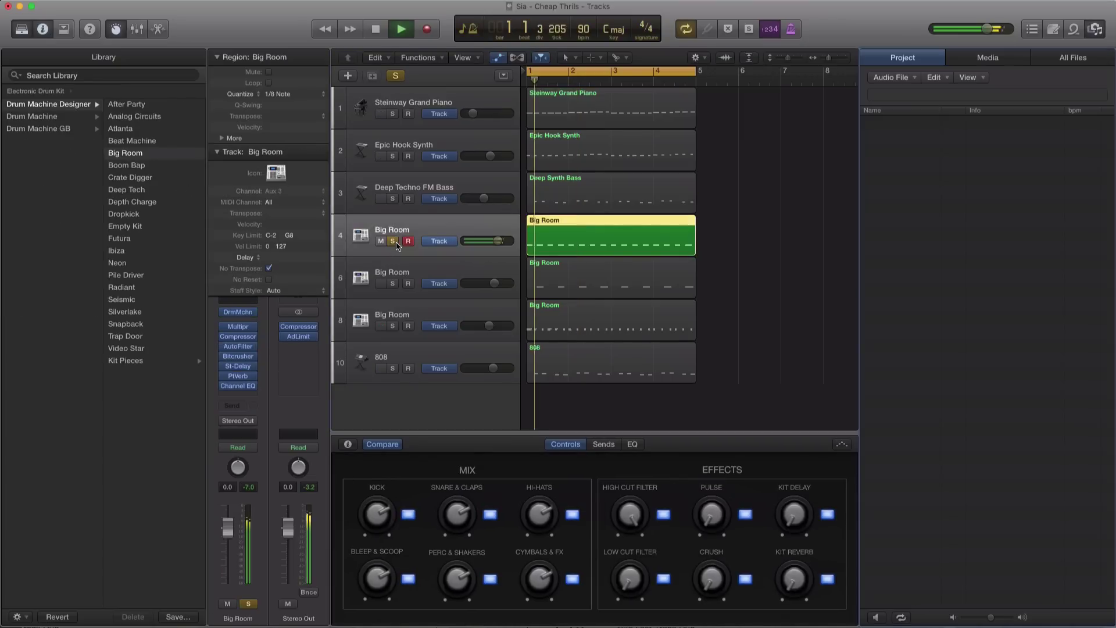
click(394, 284)
key(space)
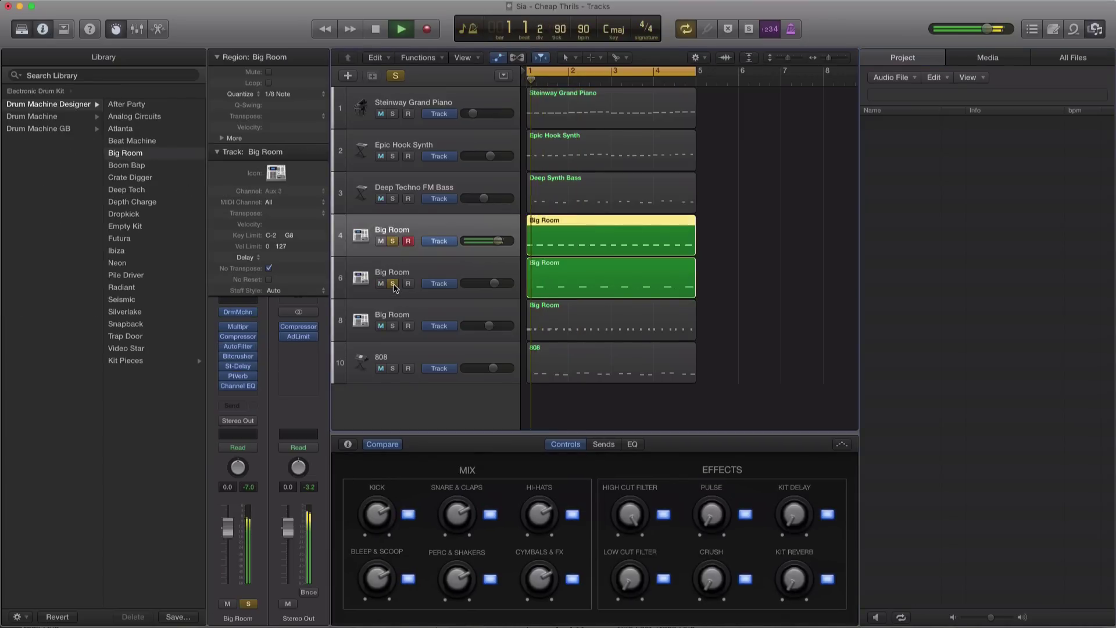
click(1096, 28)
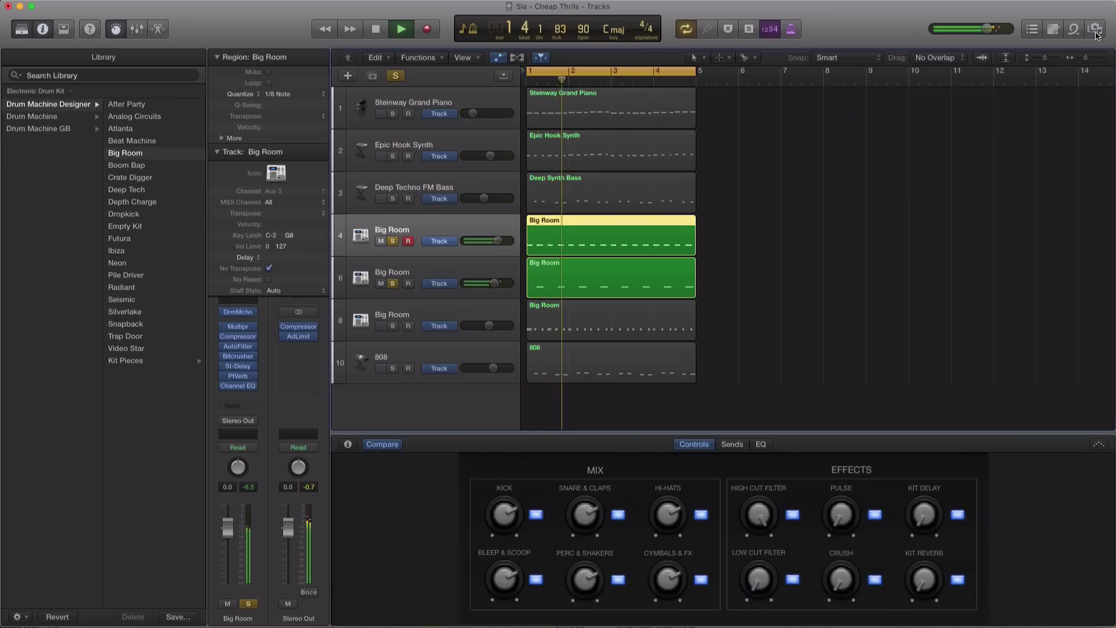
key(space)
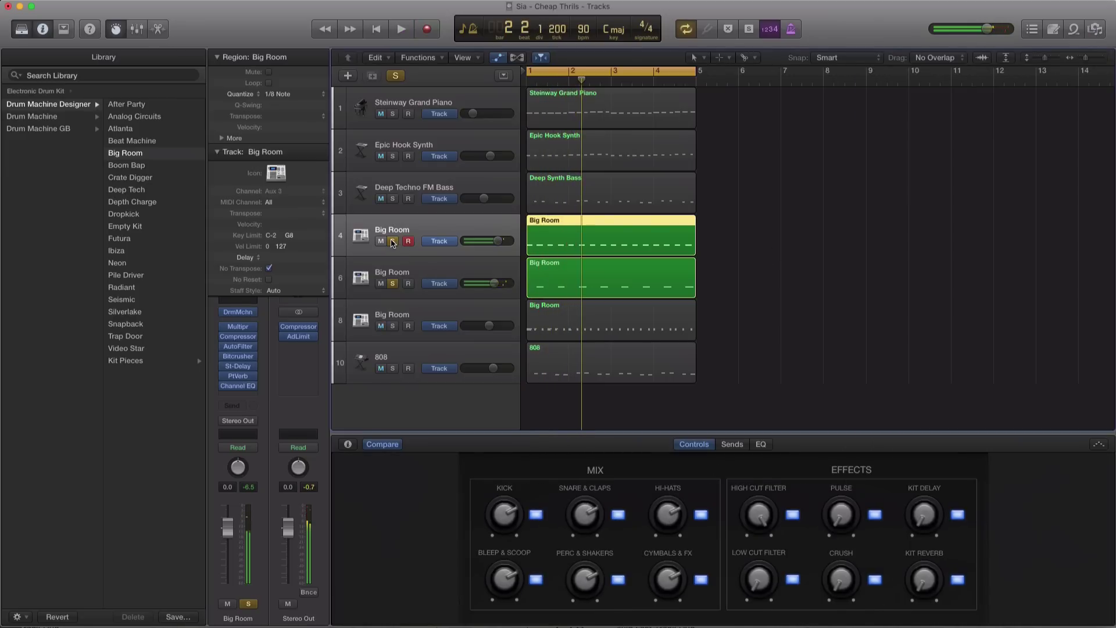
click(393, 242)
click(393, 284)
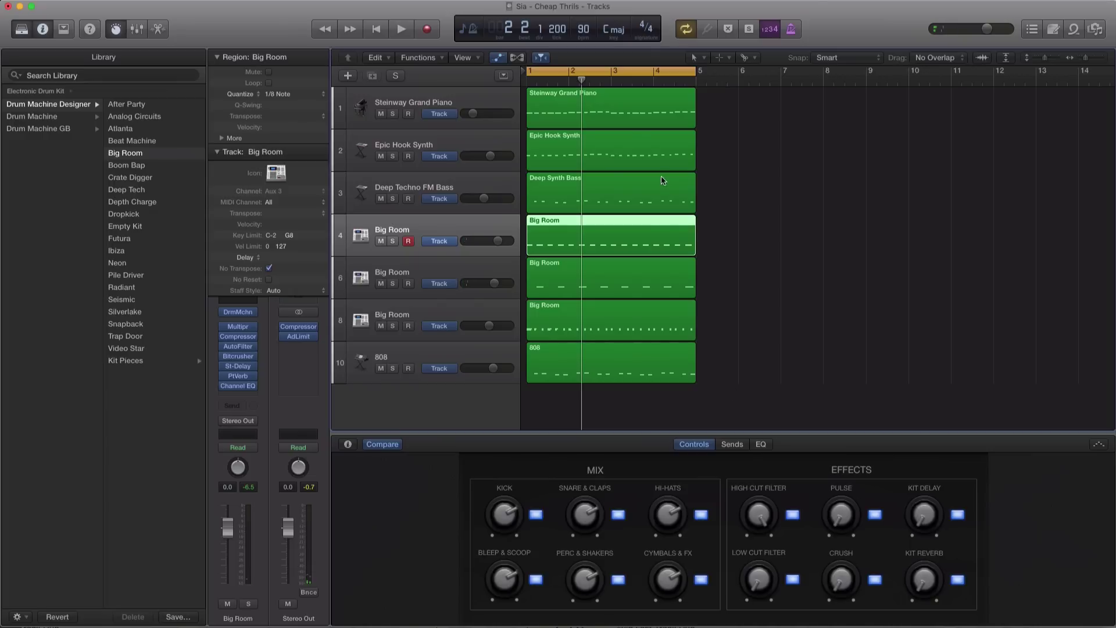
Step: Examine the Compressor and Adaptive Limiter settings on the Stereo Out channel
scroll(741, 375, down, 3)
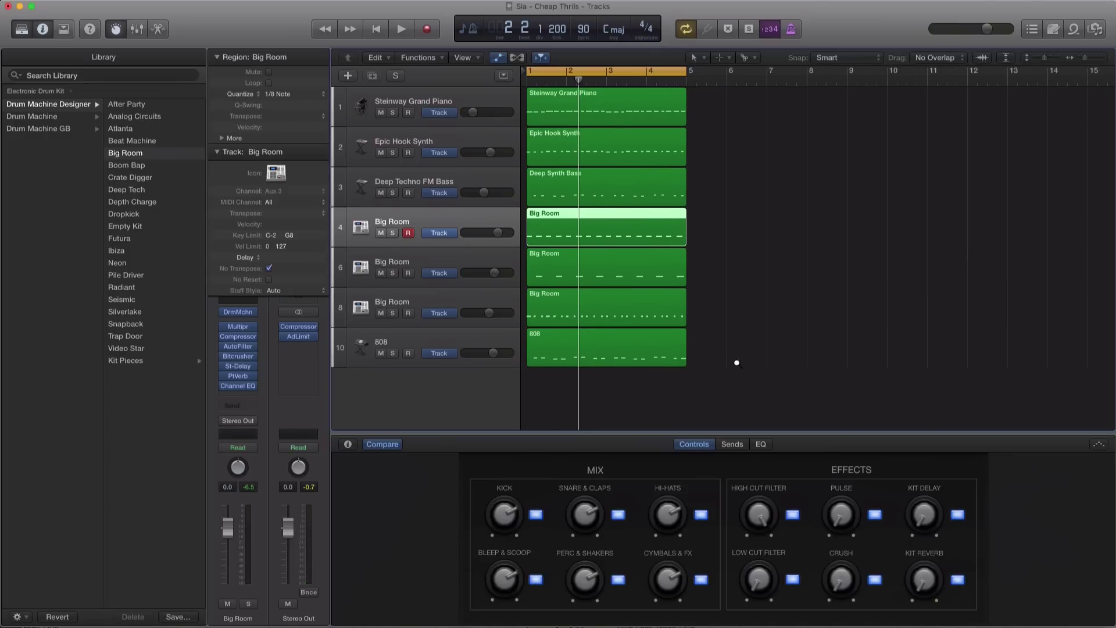
click(304, 333)
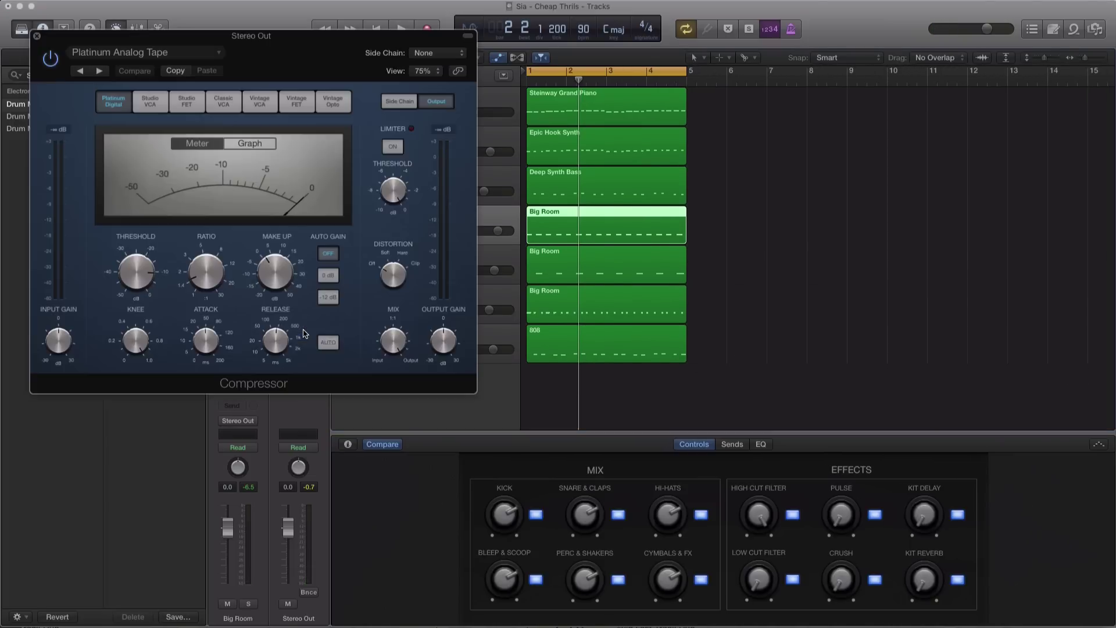
drag(302, 58, 746, 118)
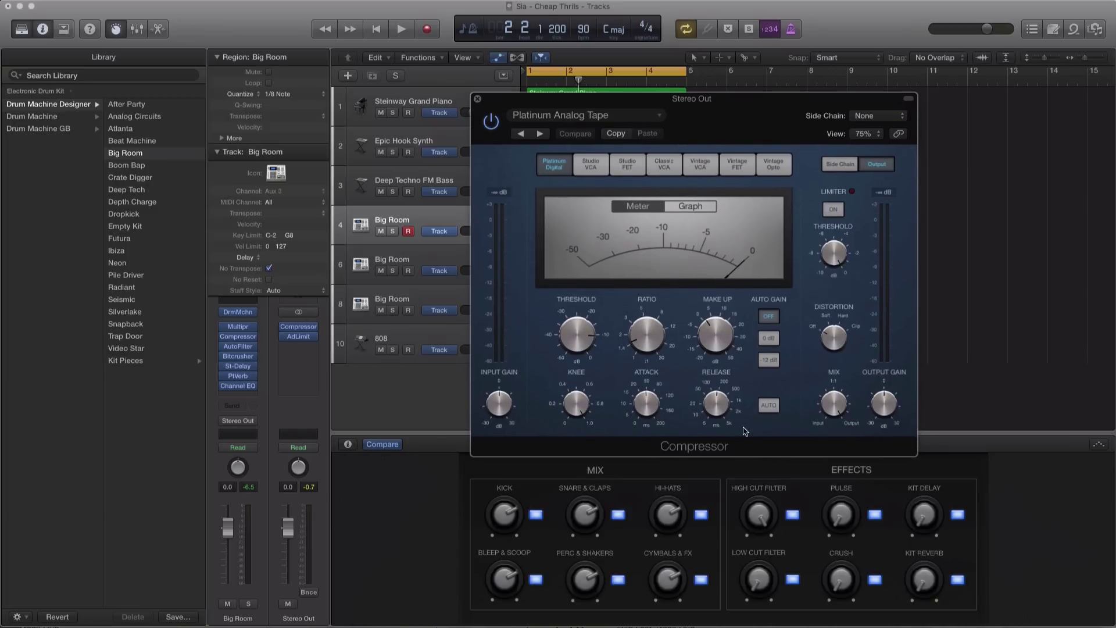
click(477, 100)
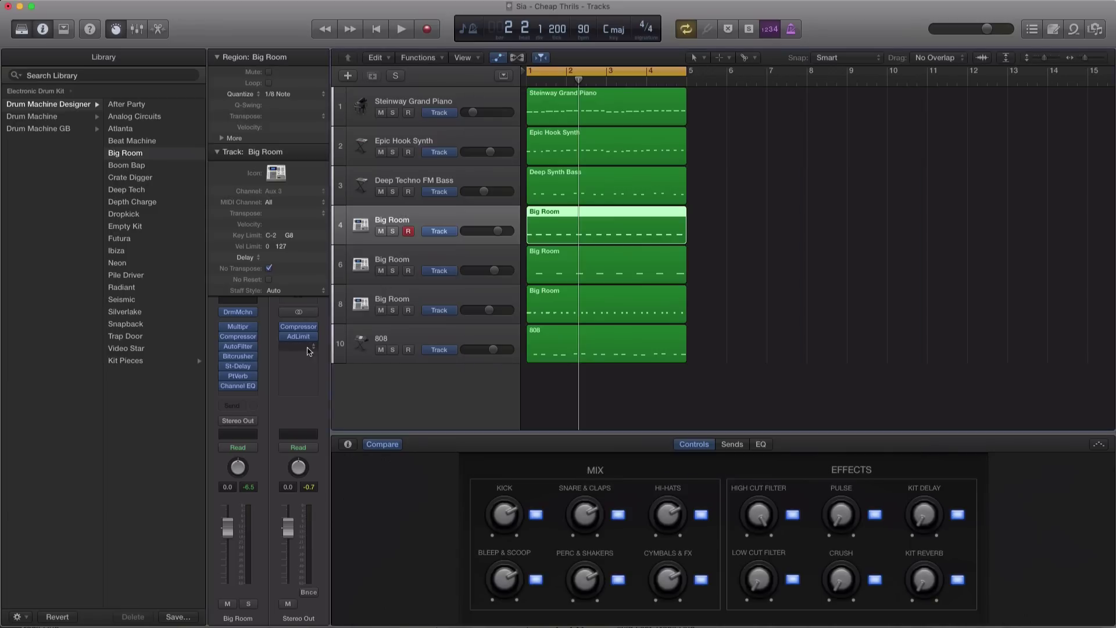
click(302, 338)
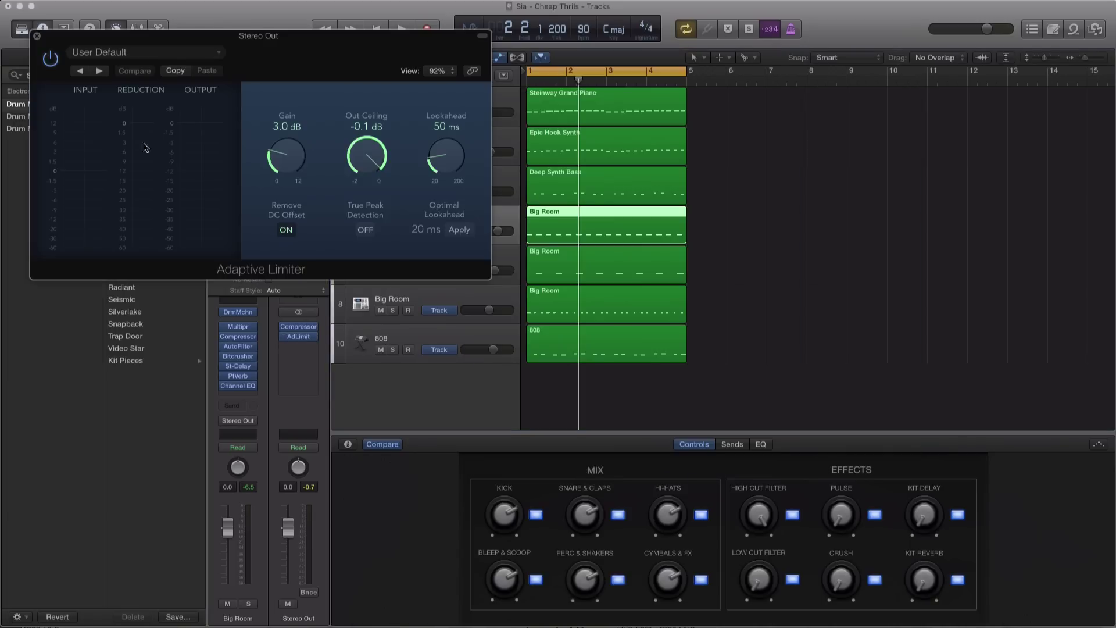
click(36, 36)
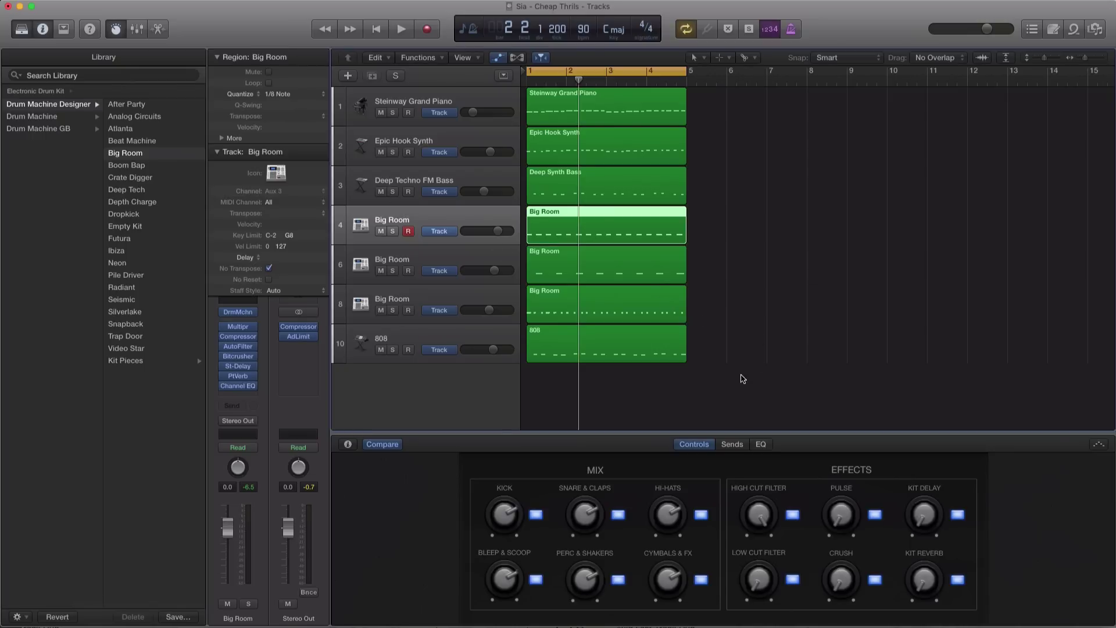
Step: Copy all seven four-bar regions four times in succession so the arrangement extends to bar 21
drag(742, 379, 732, 112)
drag(735, 114, 895, 117)
scroll(893, 118, down, 3)
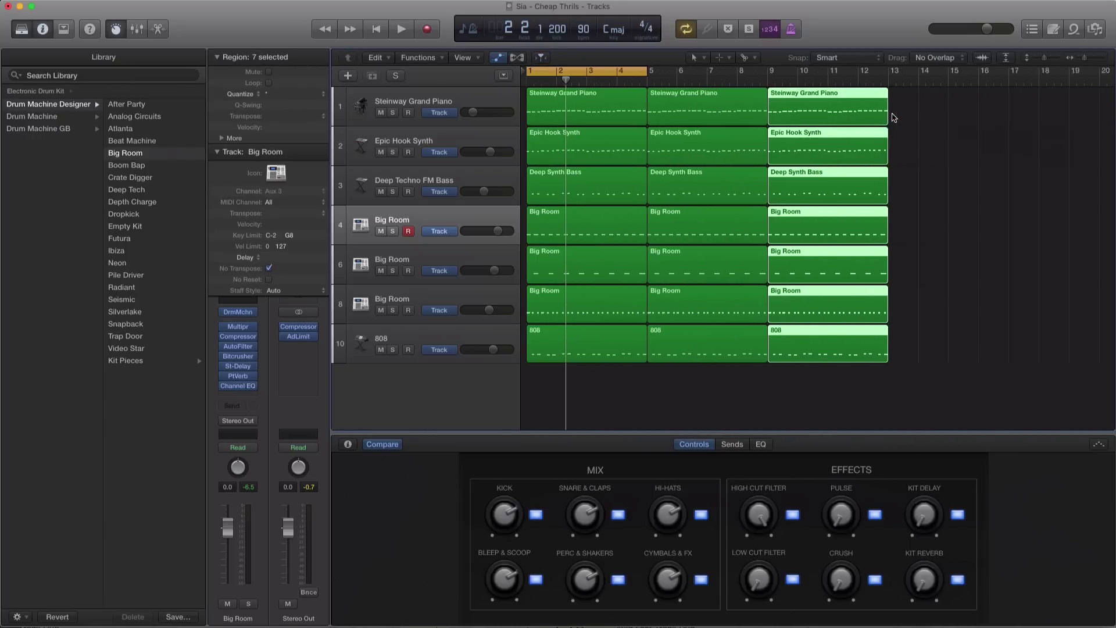
scroll(894, 117, down, 2)
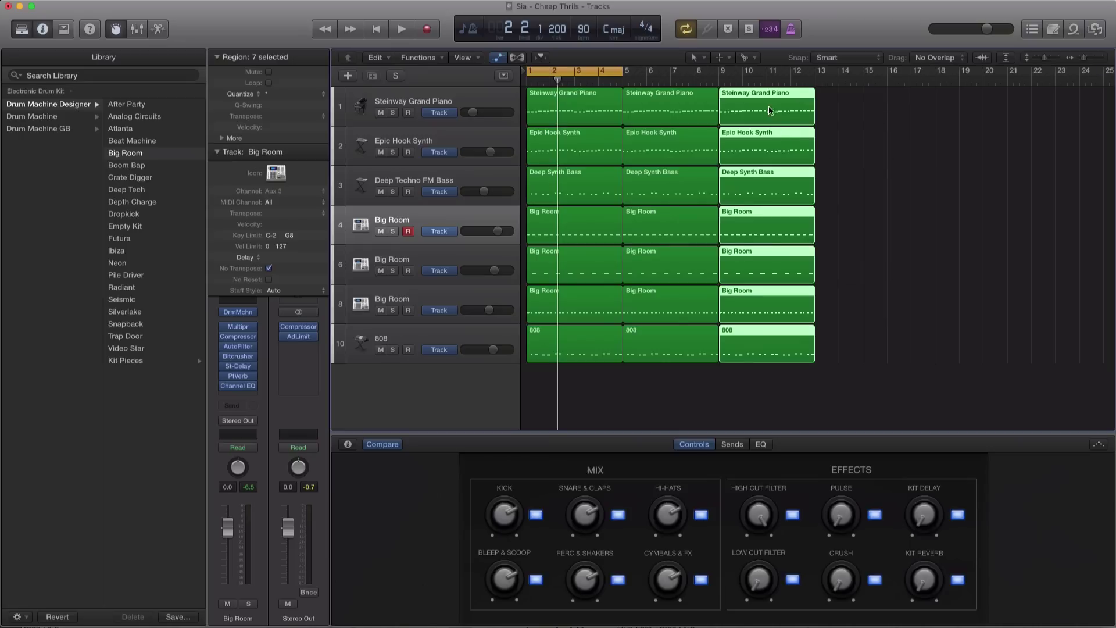
drag(779, 99, 865, 105)
drag(866, 106, 964, 106)
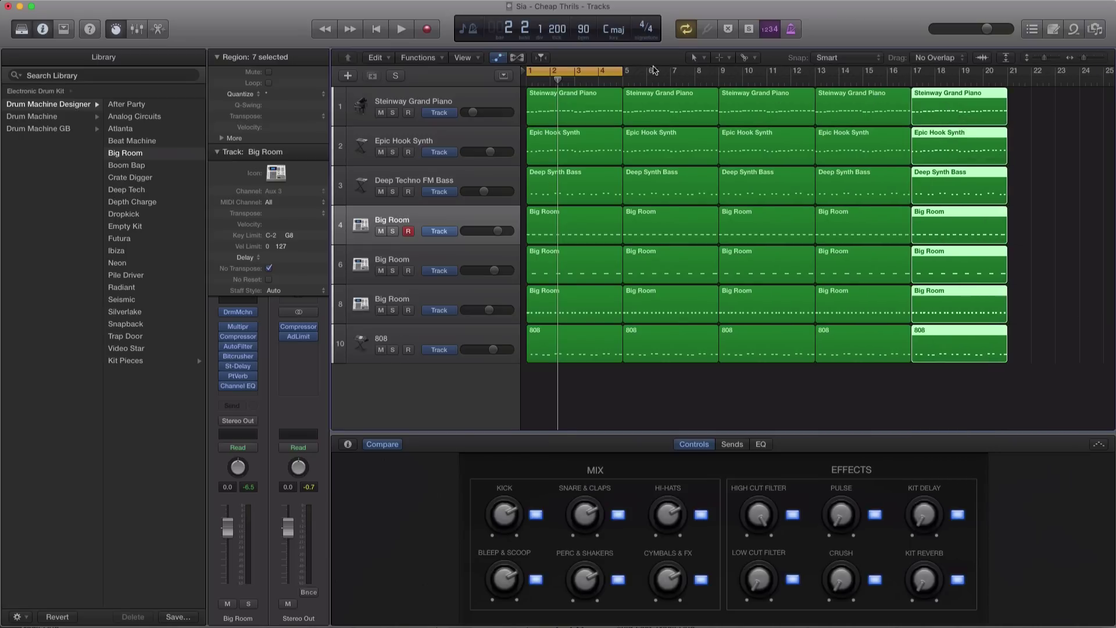
Step: Turn off the cycle range and delete the first four-bar region on every track except Epic Hook Synth
click(611, 72)
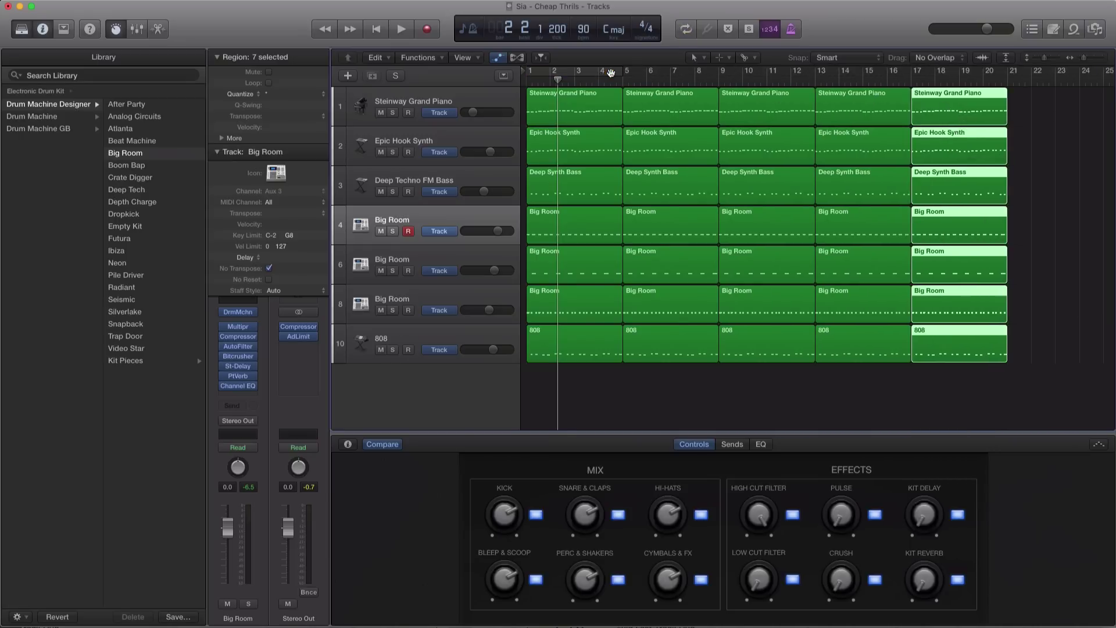
click(564, 118)
key(Delete)
click(576, 200)
key(Delete)
click(571, 227)
key(Delete)
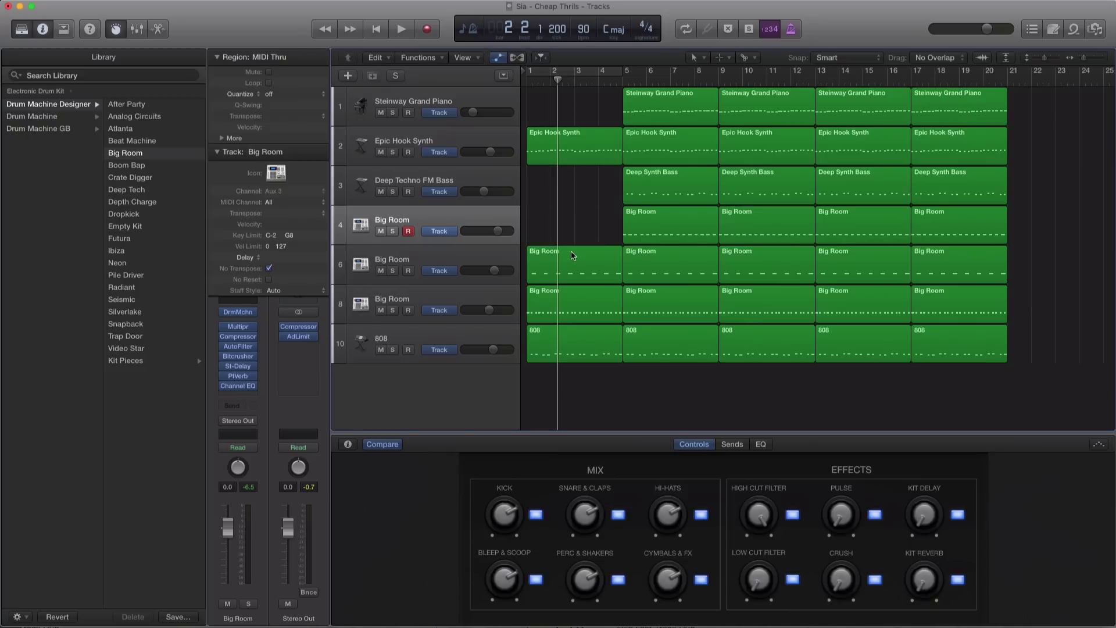
click(573, 256)
key(Delete)
click(583, 314)
key(Delete)
click(583, 343)
key(Delete)
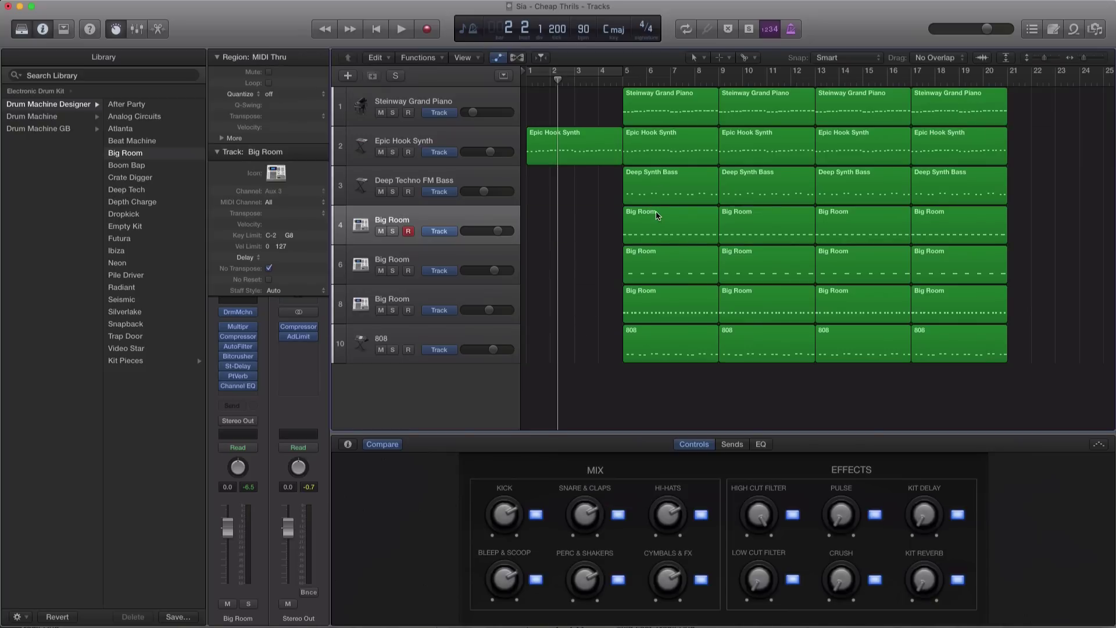
Step: Solo the first Big Room drum track and play it from bar 5
click(394, 231)
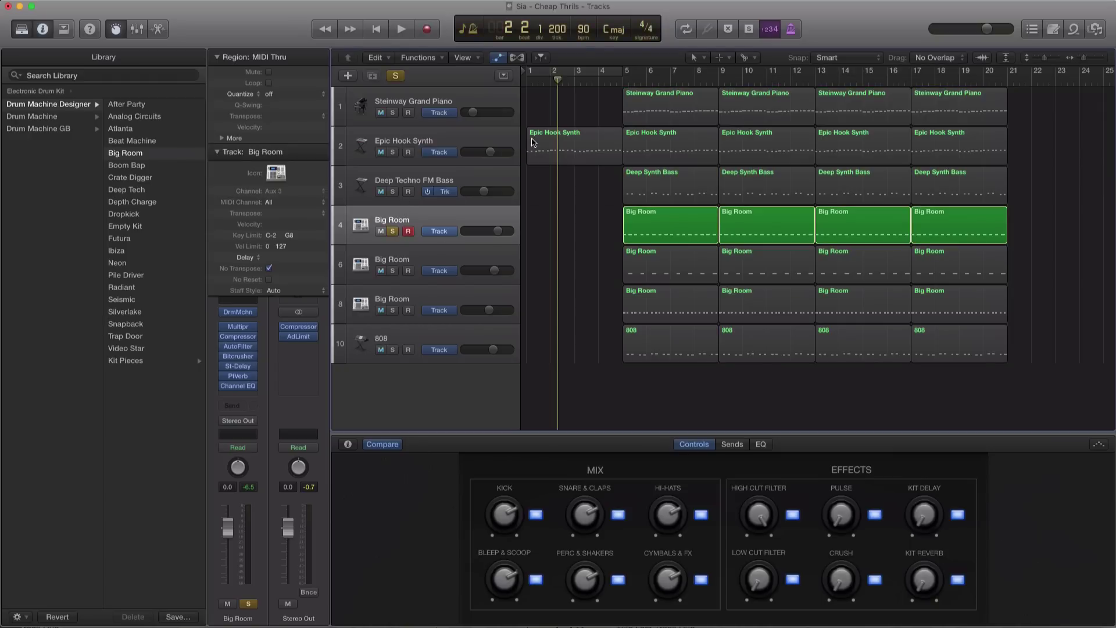
click(618, 84)
key(space)
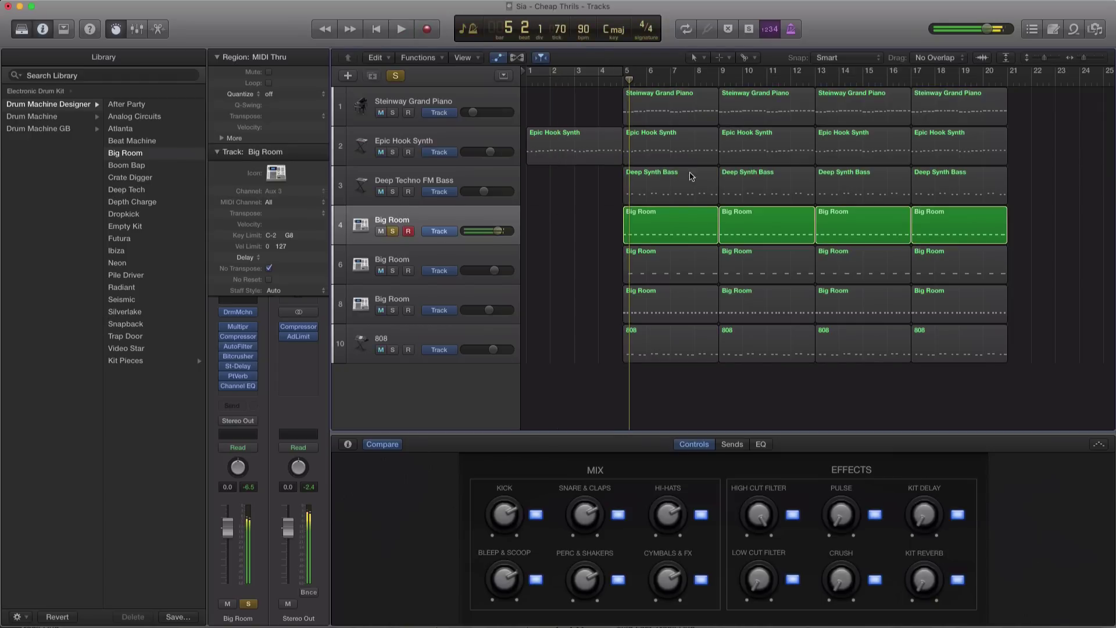
Step: Delete the bar 5 regions on the piano, bass, second and third Big Room and 808 tracks, and clear the first Big Room track's solo
click(682, 188)
key(Delete)
click(681, 107)
key(Delete)
click(685, 273)
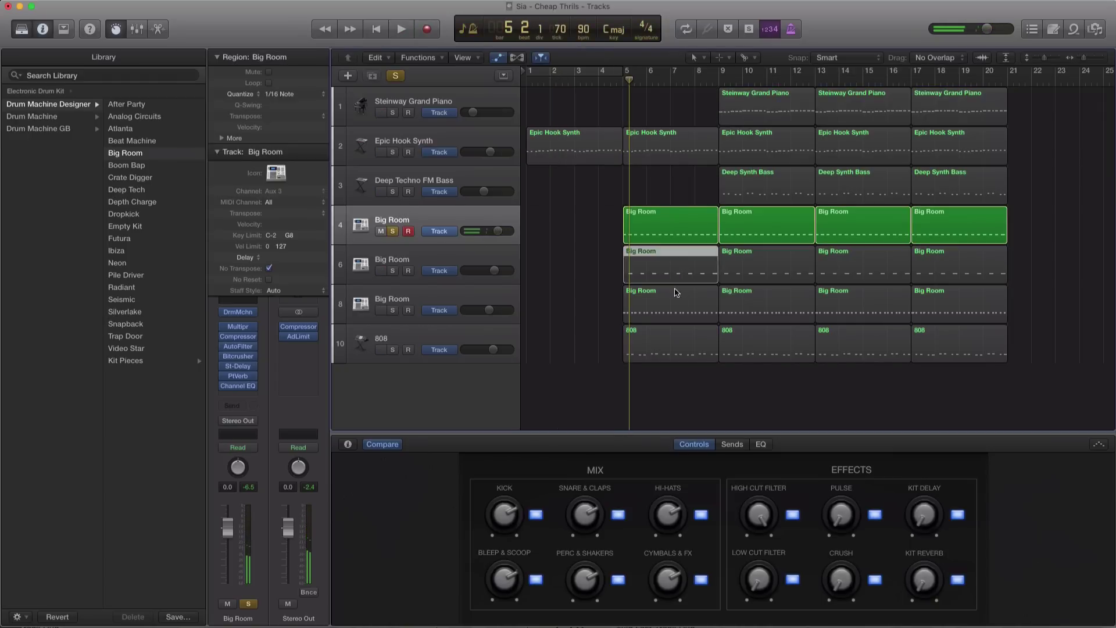
key(Delete)
click(669, 306)
key(Delete)
click(666, 342)
key(Delete)
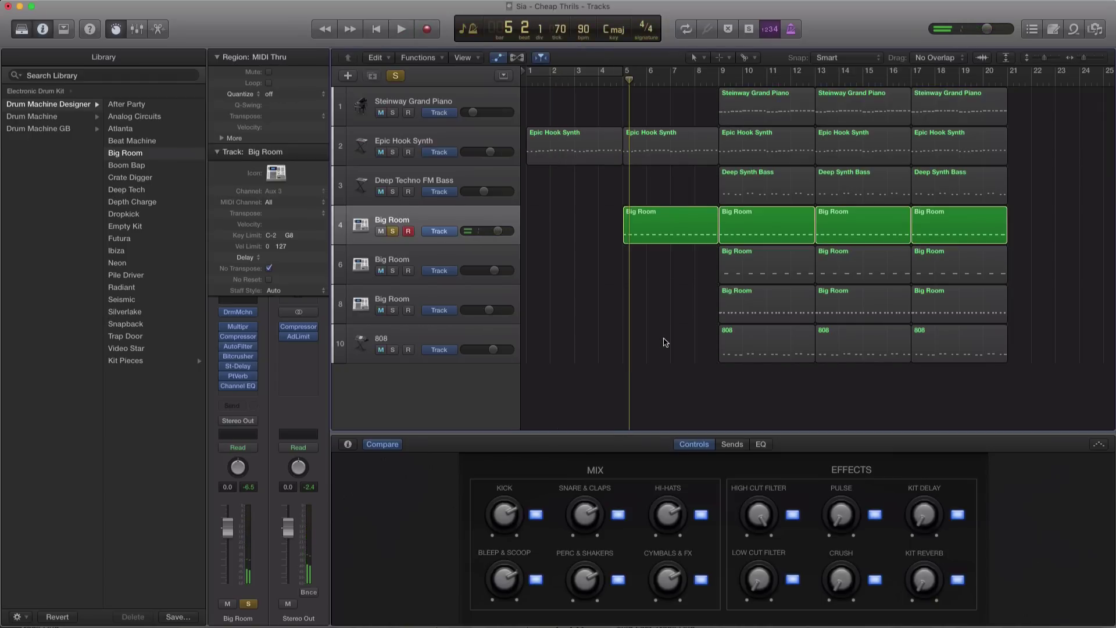
click(391, 232)
Step: Delete the four-bar region at bar 9 on the third Big Room track
click(753, 276)
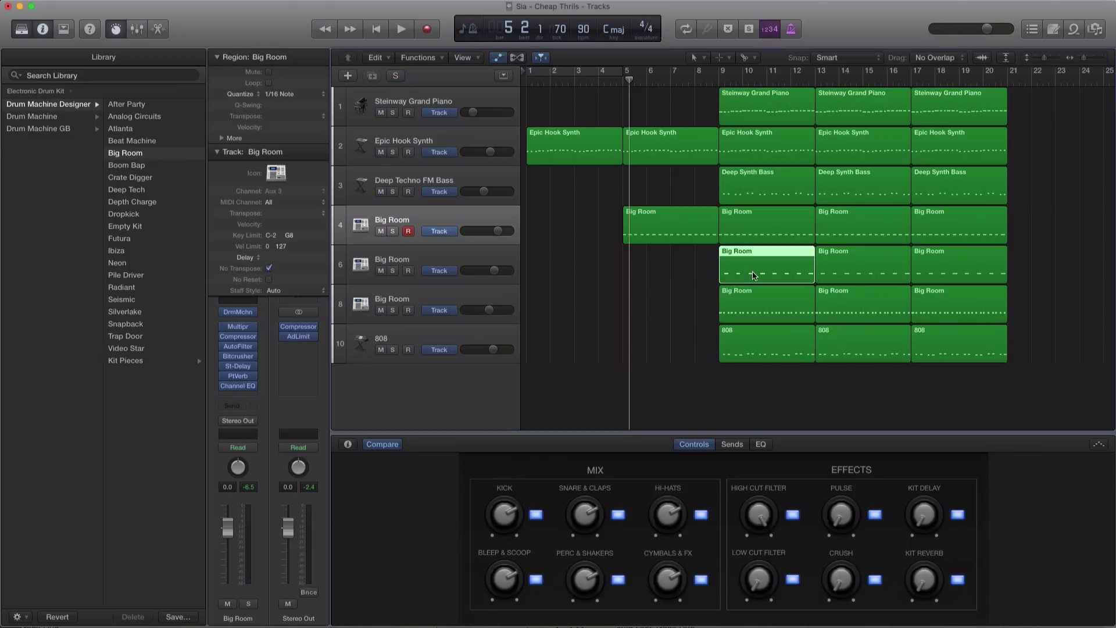
click(751, 313)
key(Delete)
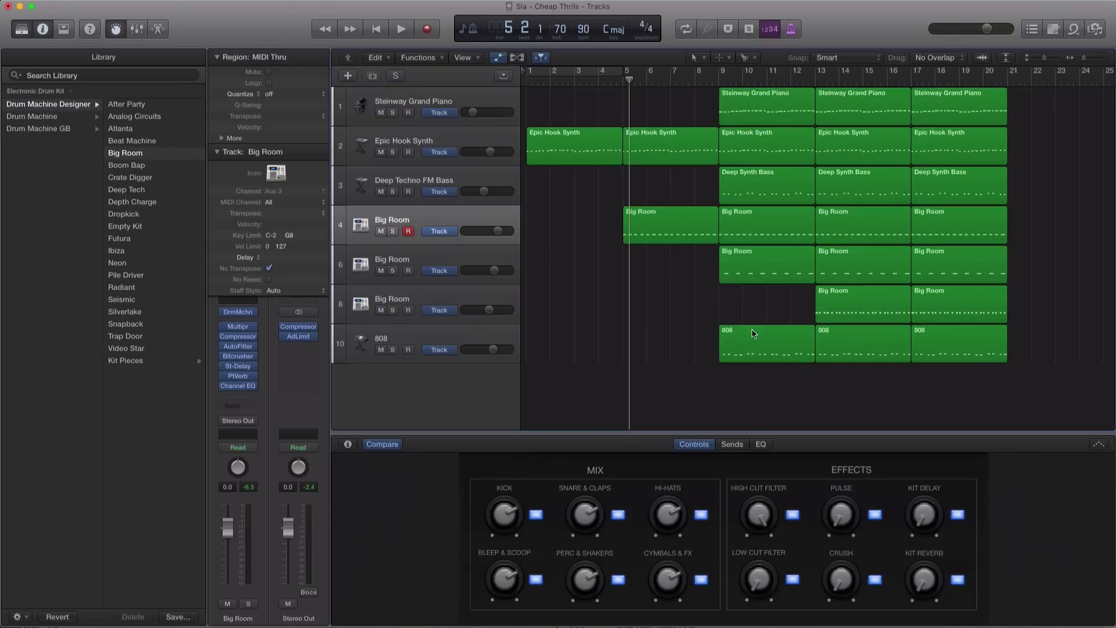
Step: Copy the second Big Room track's bar 9 region to bar 5, and the Deep Synth Bass region at bar 9 onto the third Big Room track
click(759, 282)
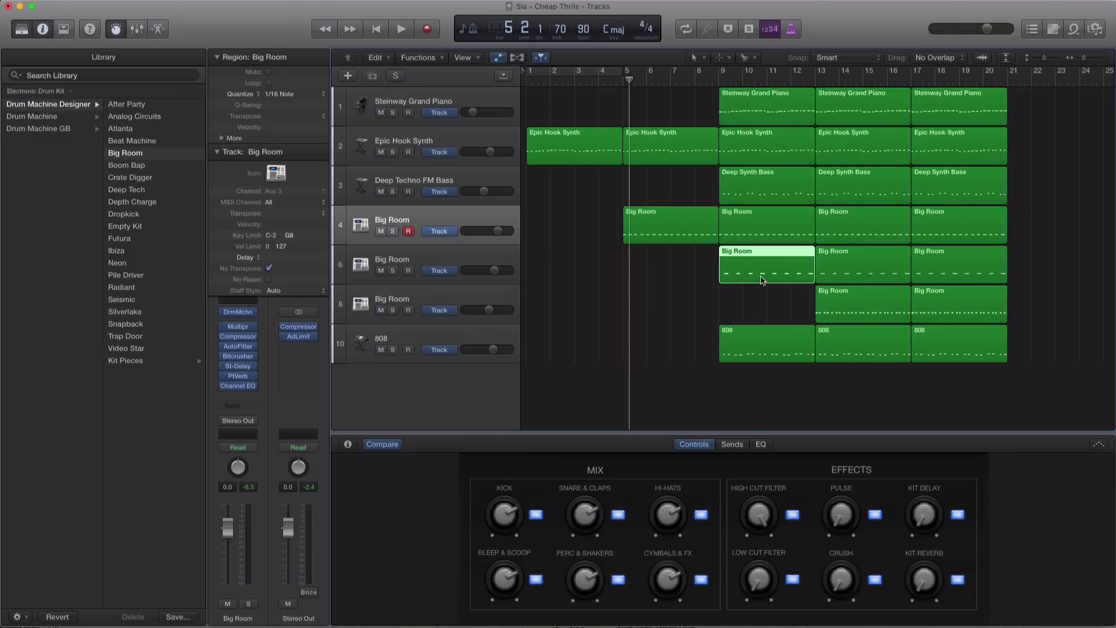
drag(761, 280, 663, 279)
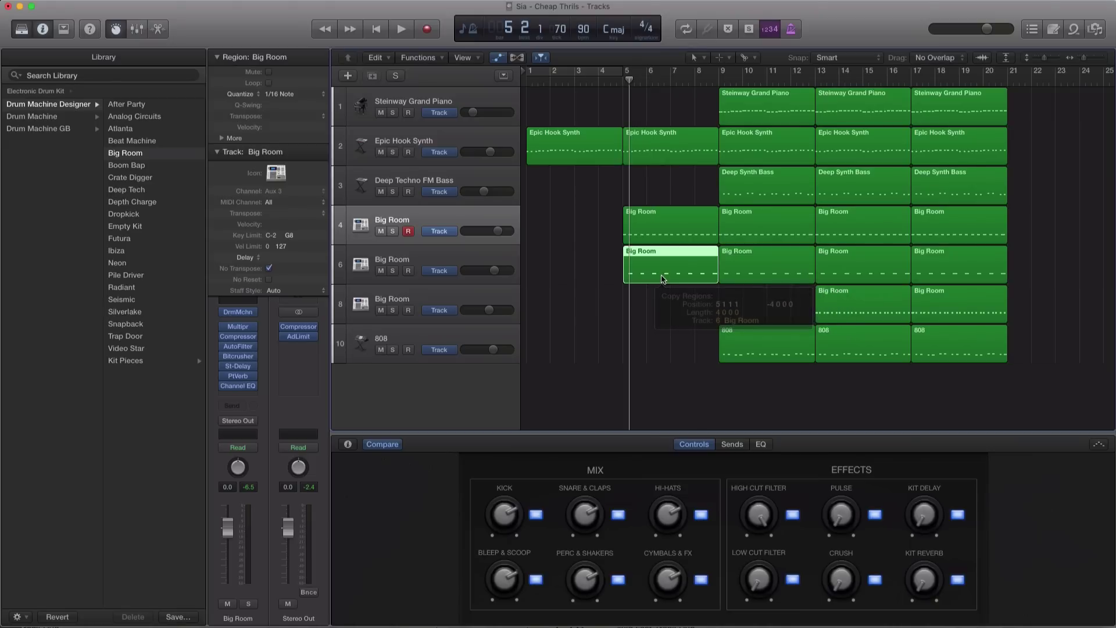
drag(761, 197, 763, 303)
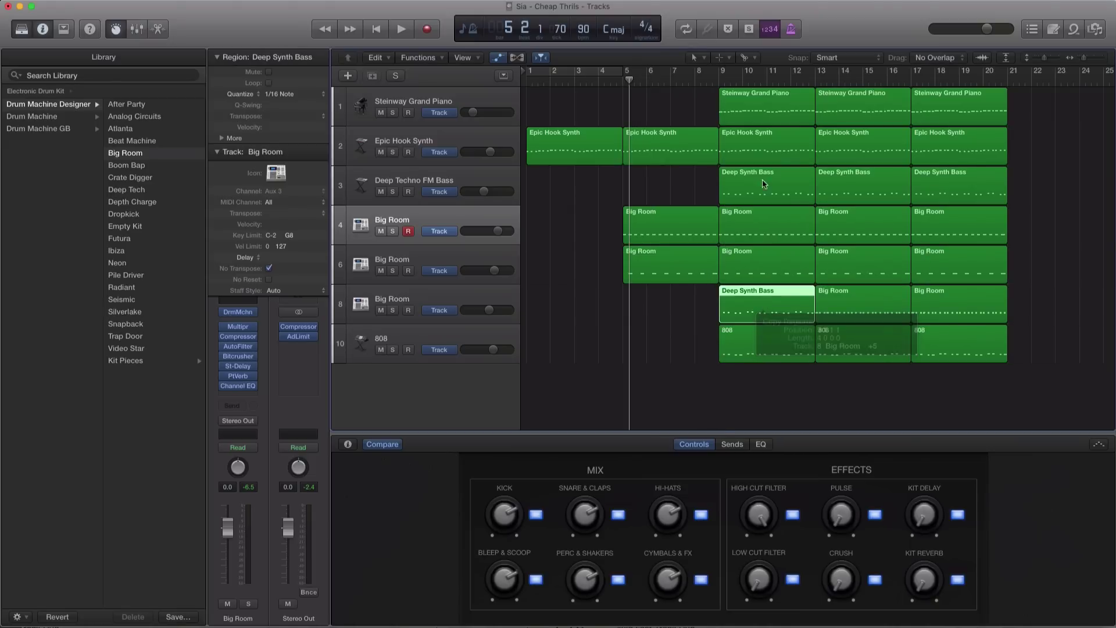
Step: Delete the Steinway Grand Piano region at bar 9 and listen to the arrangement's opening from bar 1
click(747, 103)
key(Delete)
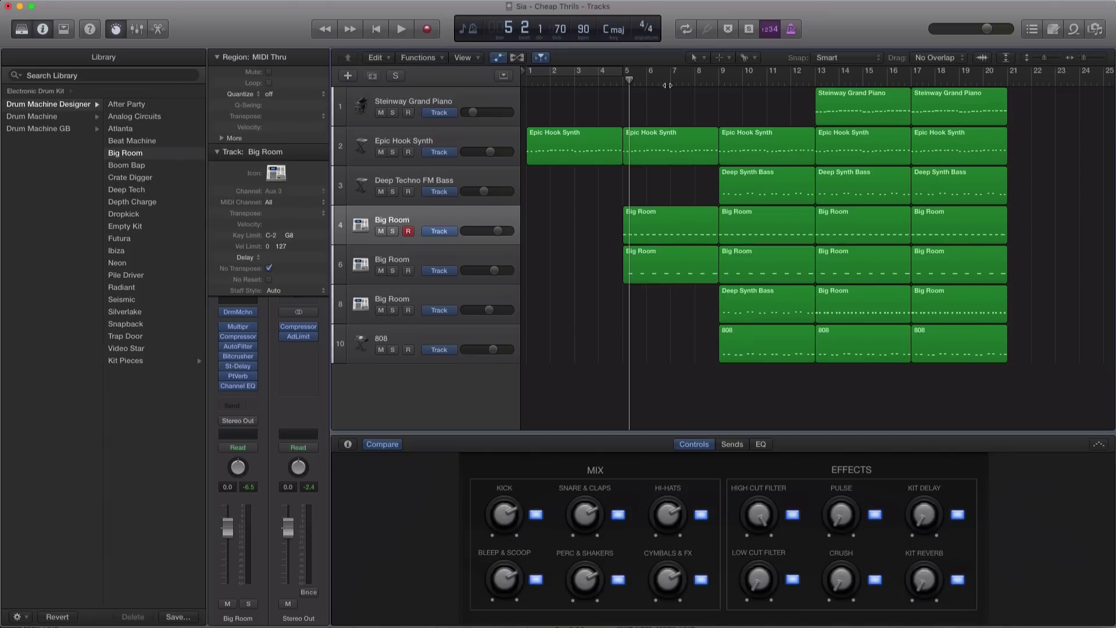
key(Return)
key(space)
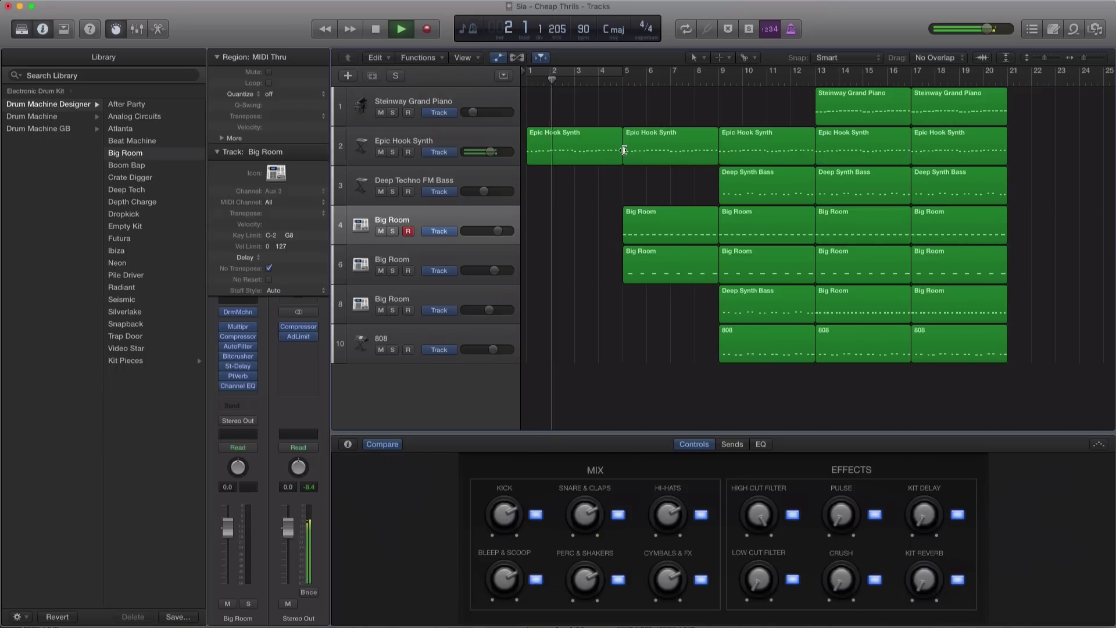
key(space)
key(Return)
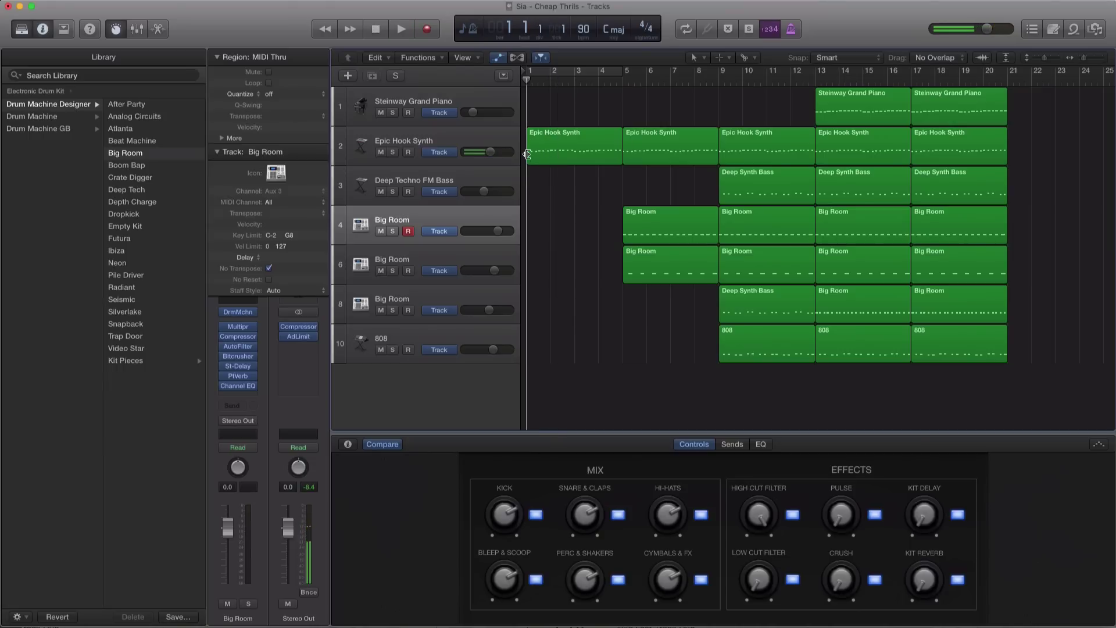
Step: Set the Epic Hook Synth track's automation mode to Touch
click(465, 140)
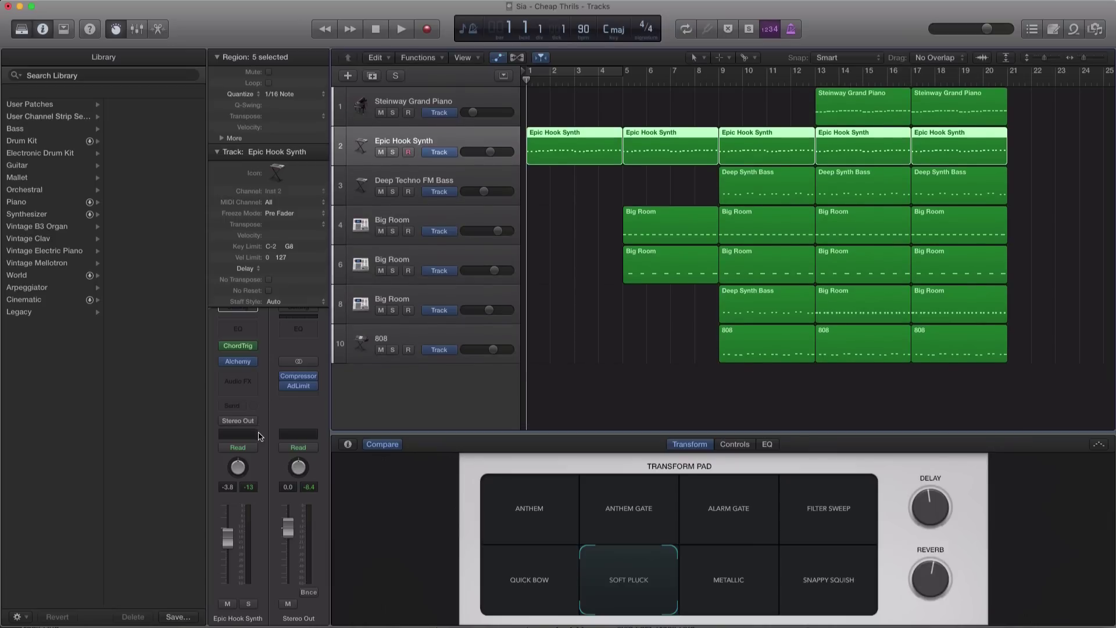
click(244, 452)
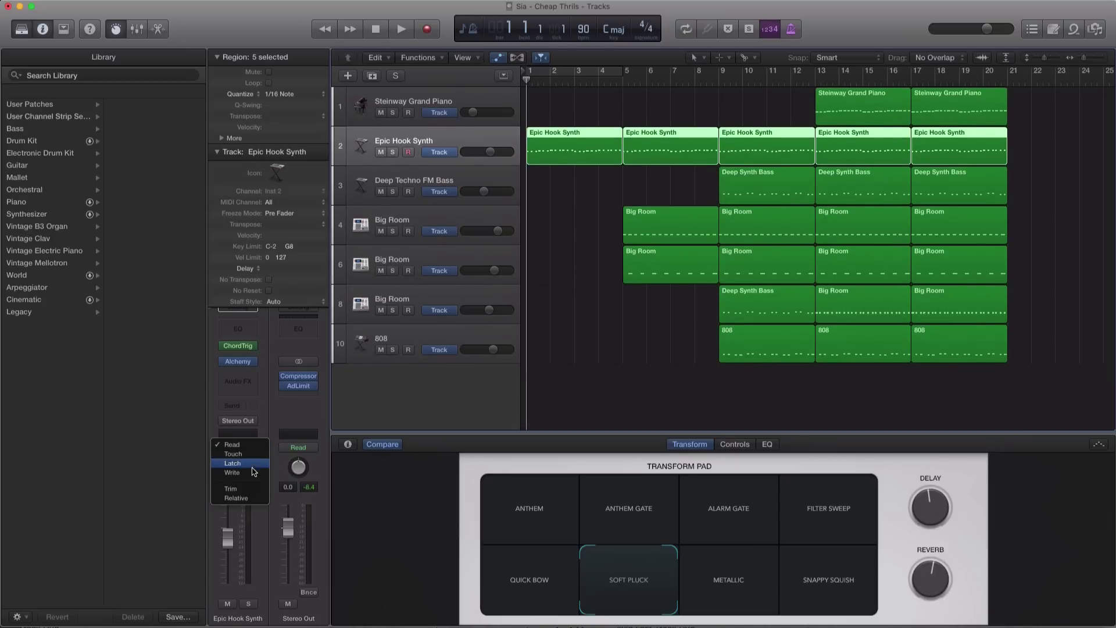
click(236, 454)
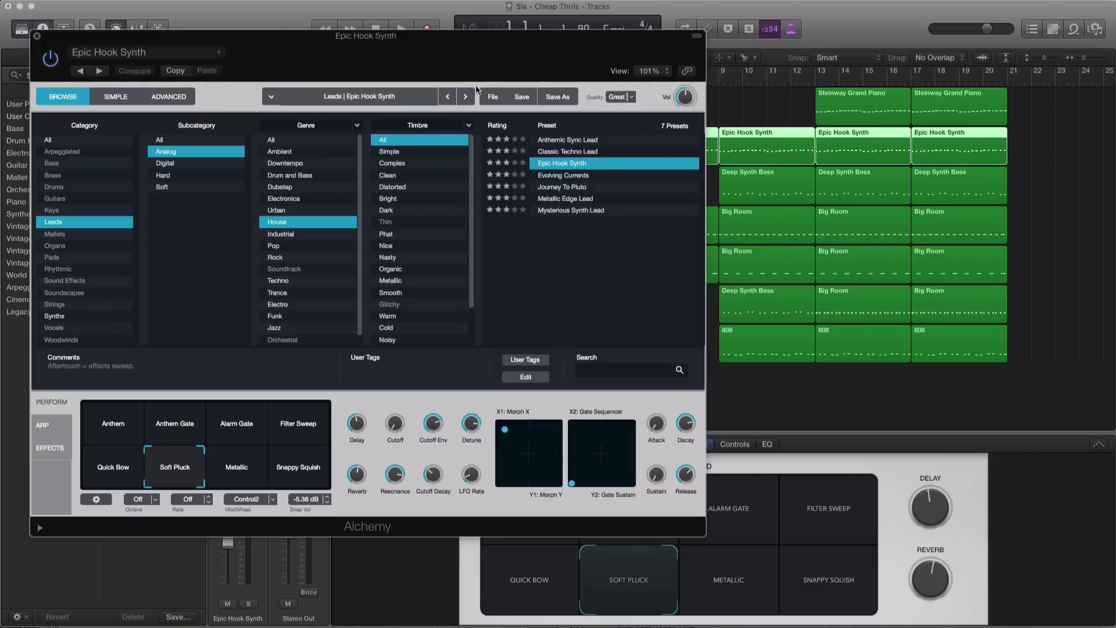
Step: Record a movement of Alchemy's Cutoff Env knob as automation during playback from bar 1, and close the Alchemy window
drag(477, 60, 824, 226)
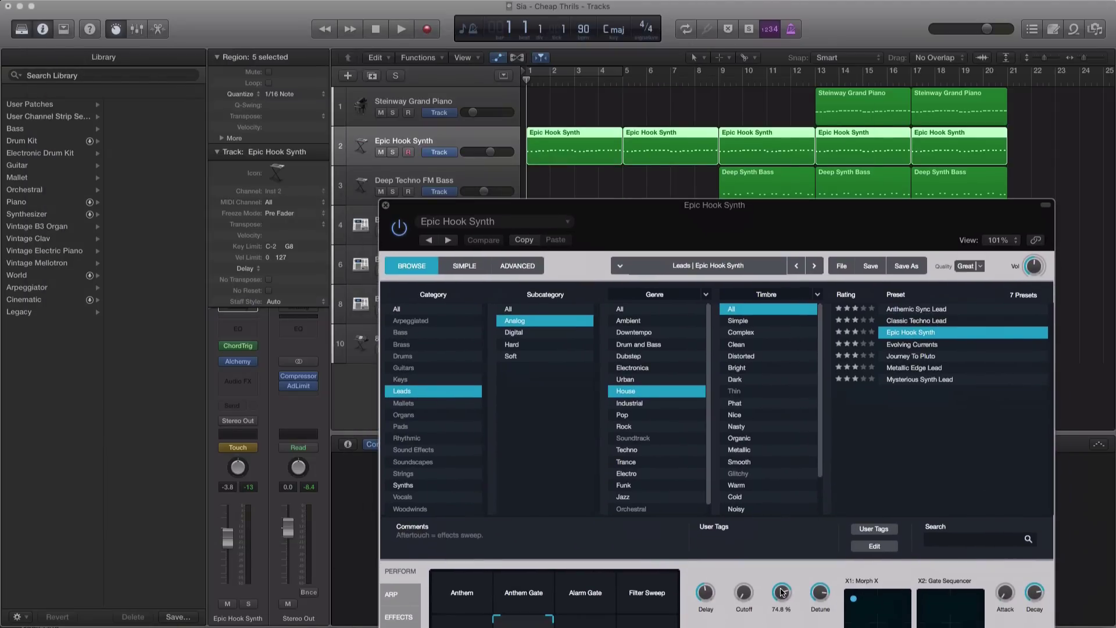
drag(783, 593, 782, 625)
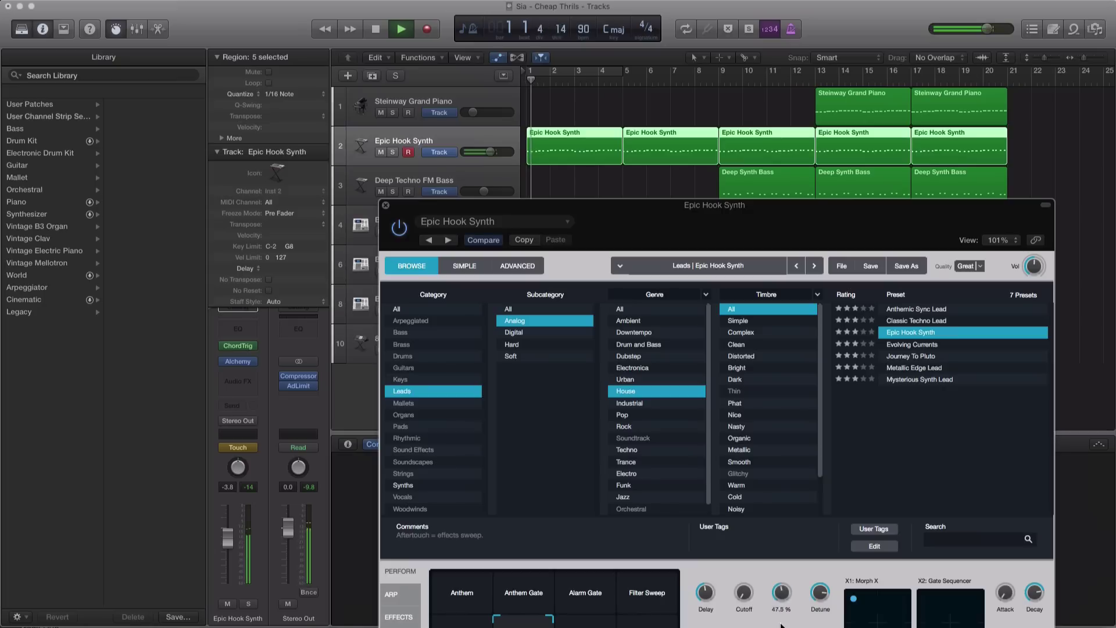
key(space)
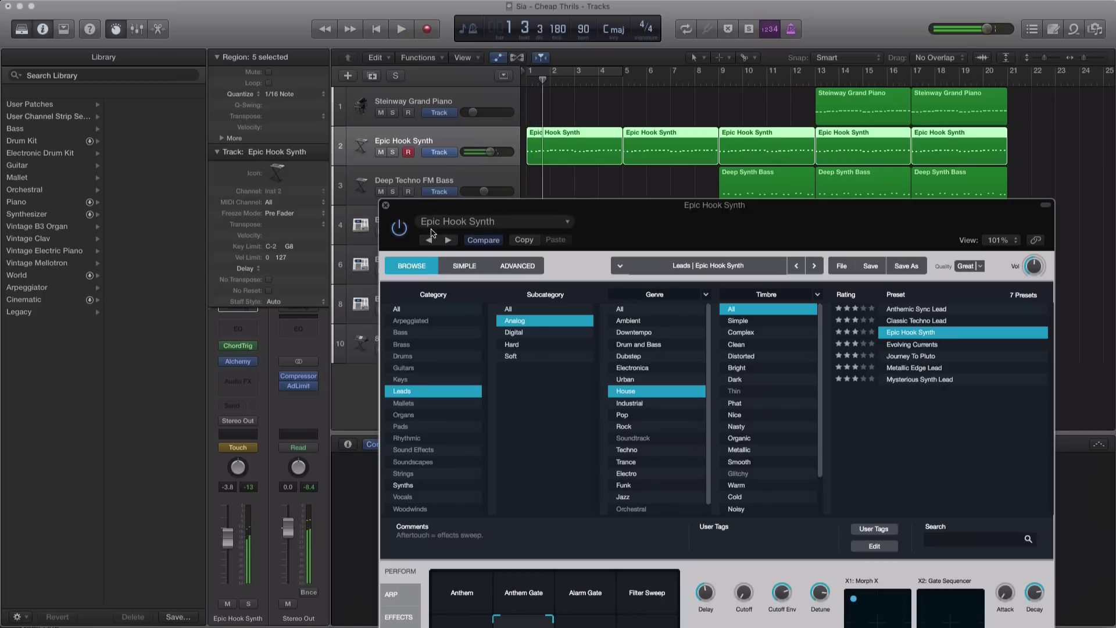
click(387, 206)
Step: Show track automation and display the Alchemy Cutoff Env parameter on the Epic Hook Synth track
key(a)
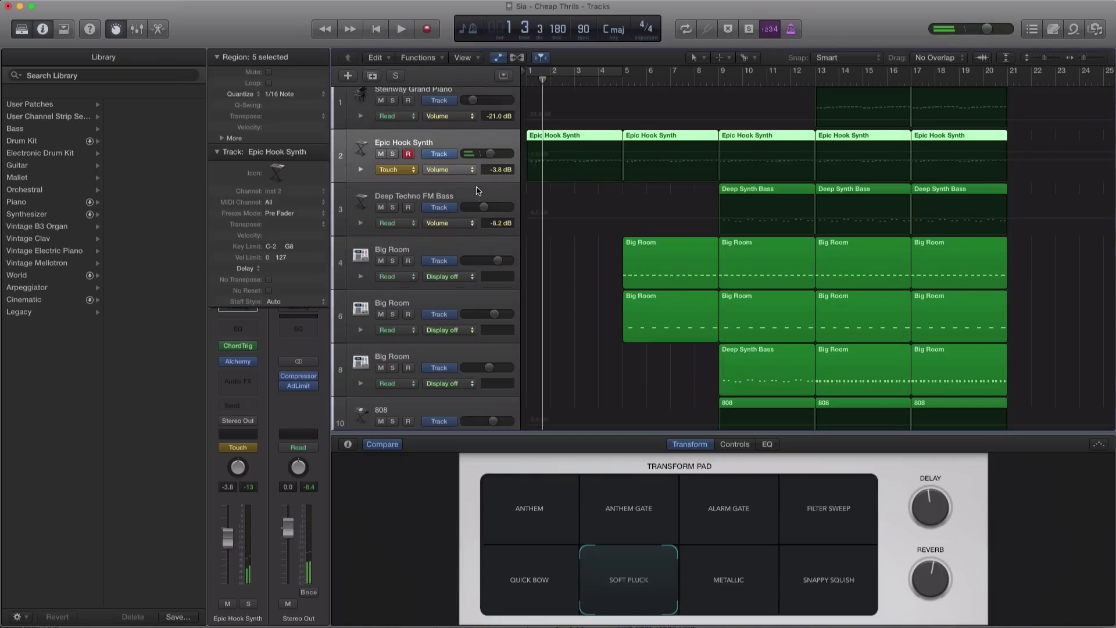
click(444, 170)
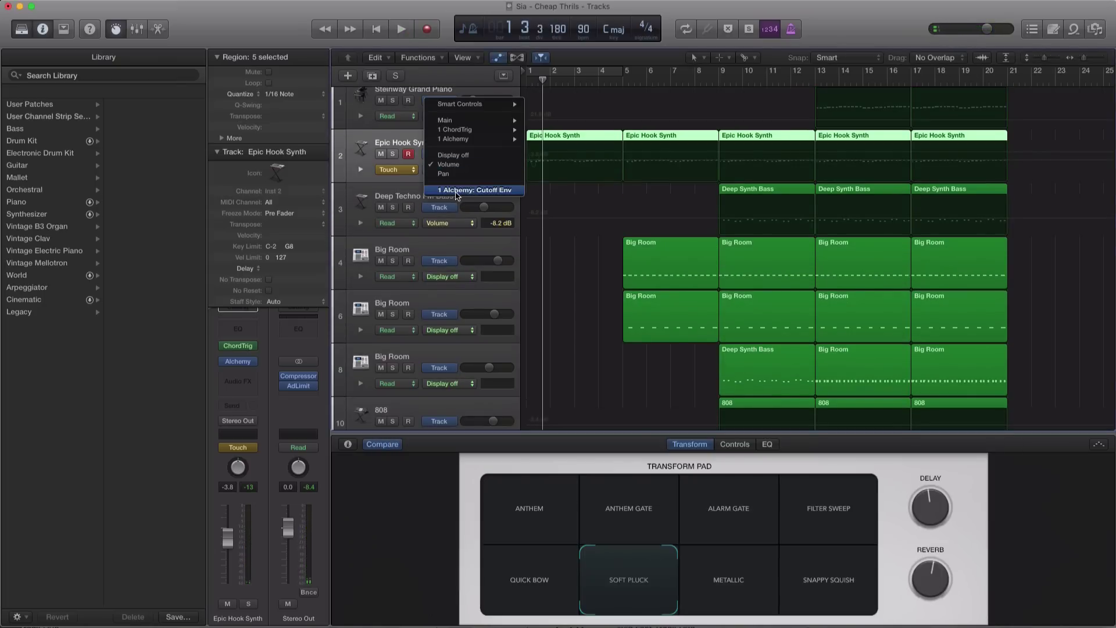
click(457, 195)
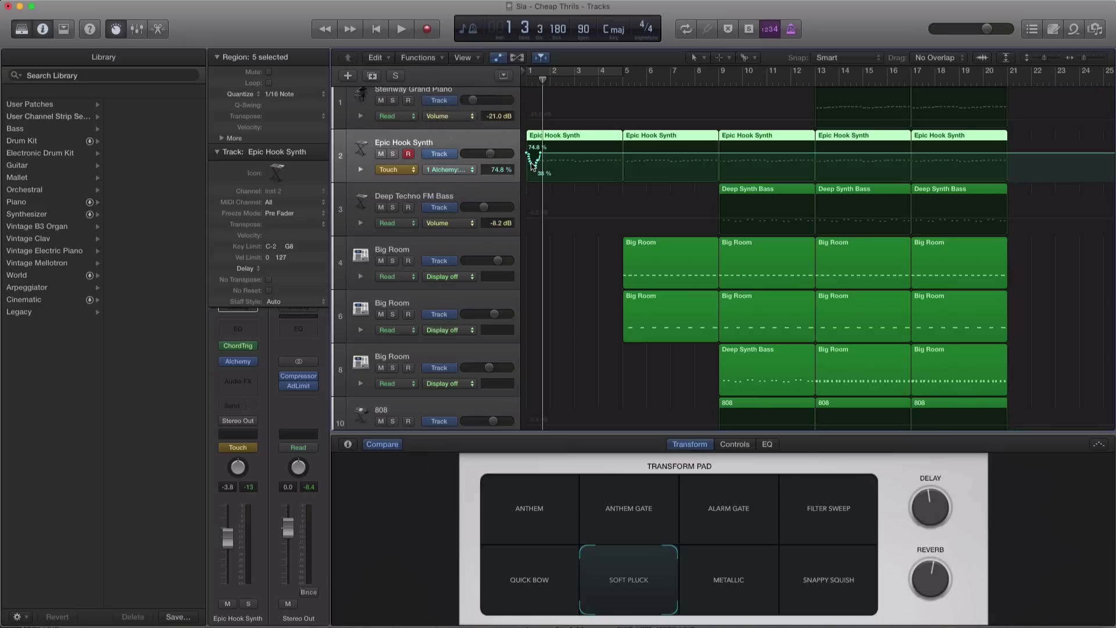
Step: Add a 74.8 % Cutoff Env automation point at bar 5 and delete the recorded points between bars 1 and 5
drag(540, 160, 622, 152)
key(z)
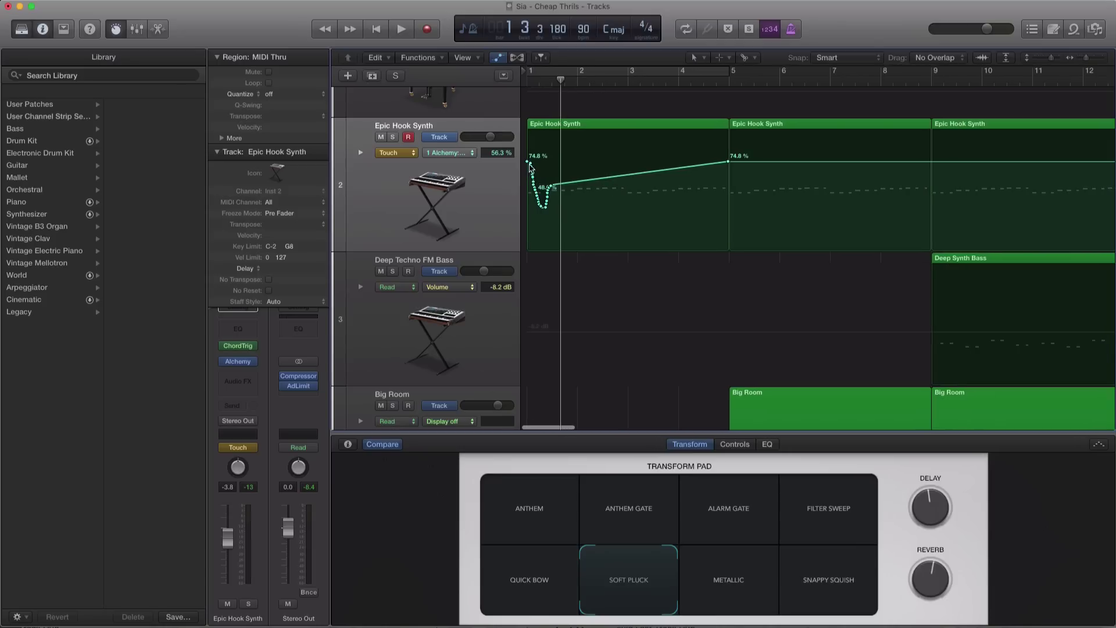
click(501, 155)
key(Delete)
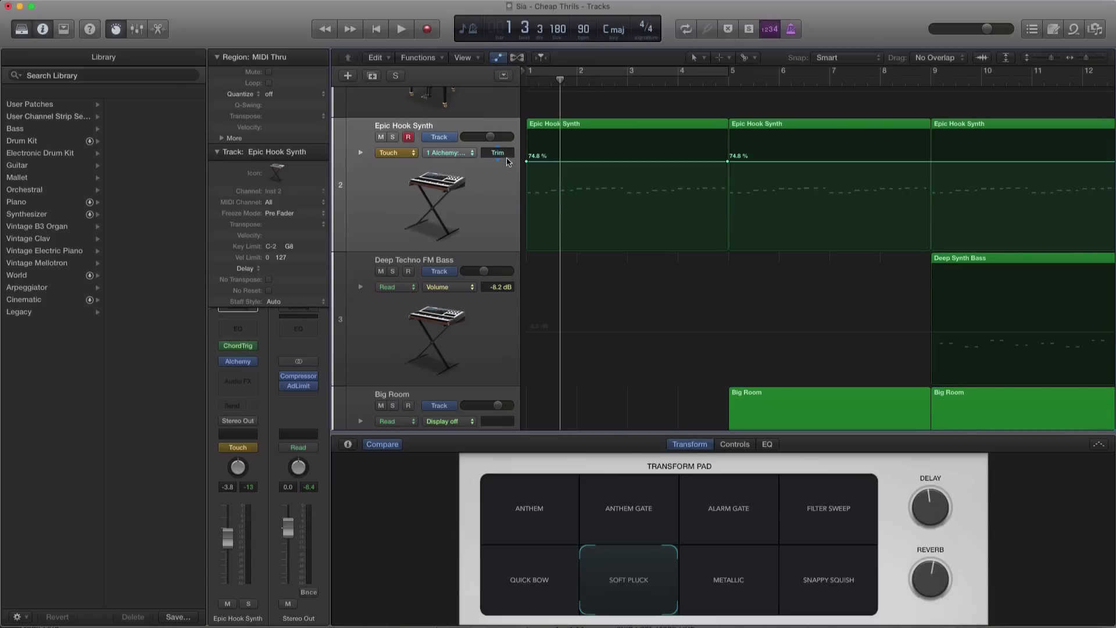
Step: Set the Cutoff Env automation to rise from 31.4 % at bar 1 to 64.9 % at bar 5 while listening to the result
drag(526, 165, 527, 218)
key(space)
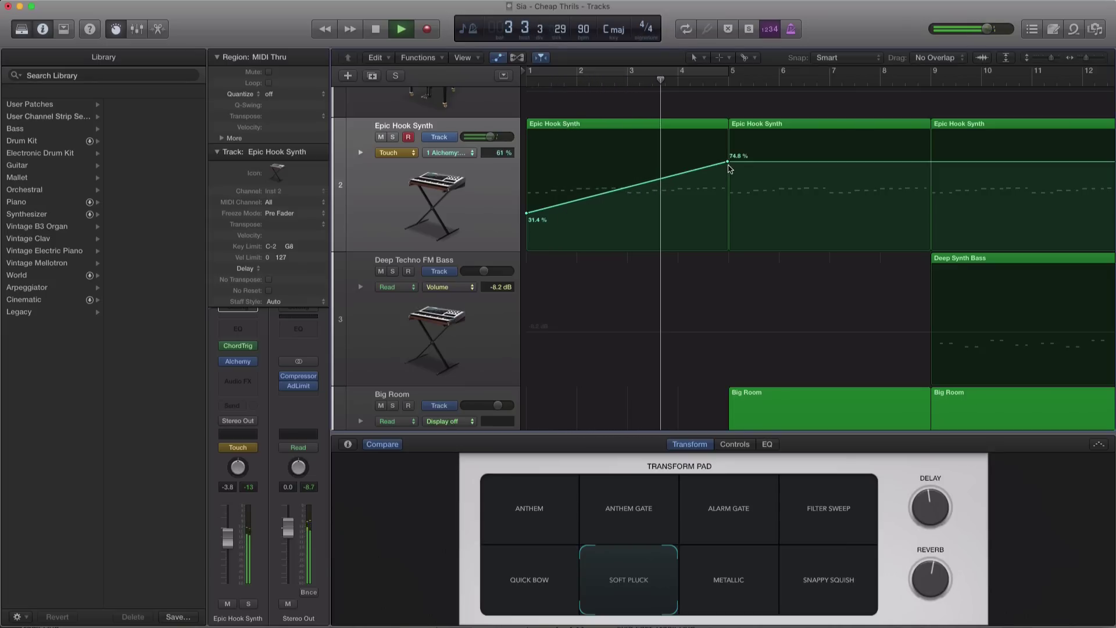
drag(728, 162, 729, 175)
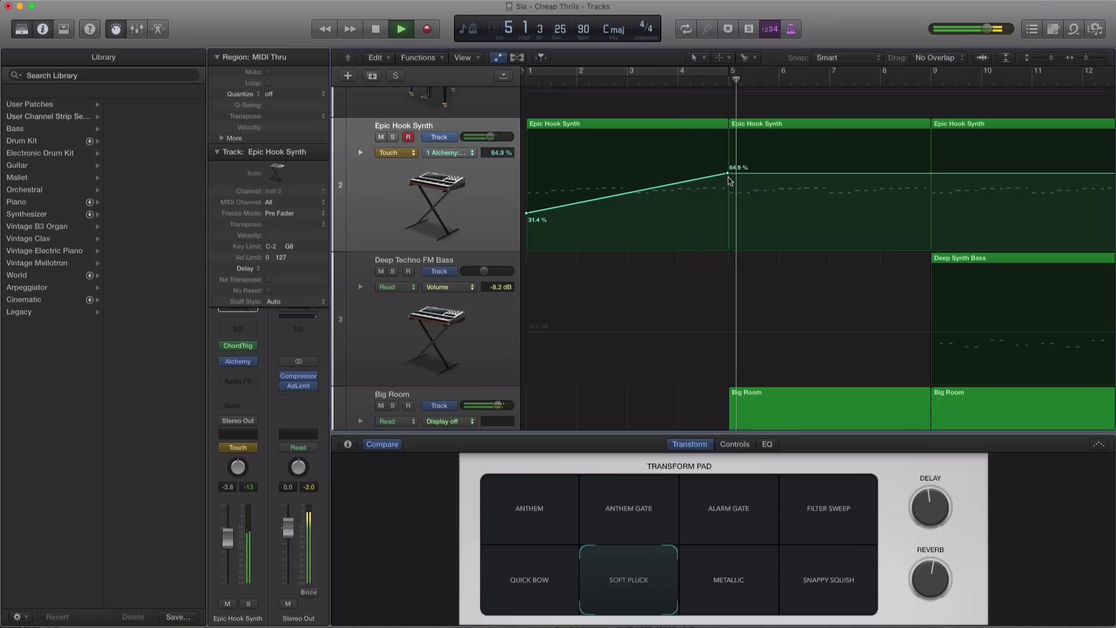
key(space)
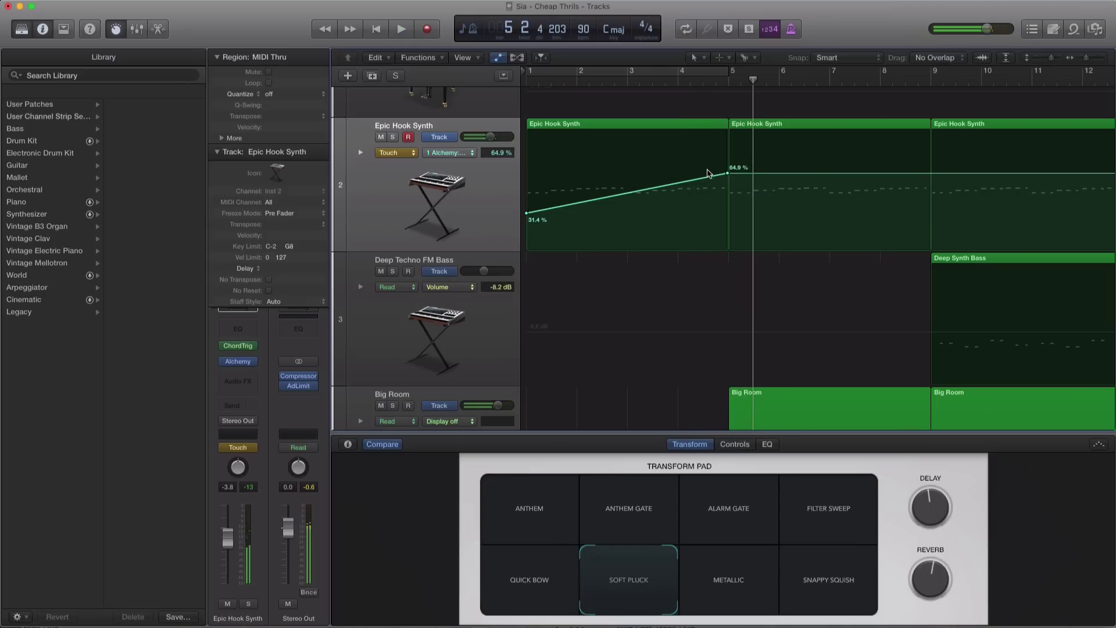
Step: Play the whole arrangement from bar 1 and delete the second Big Room track's region at bar 5
key(z)
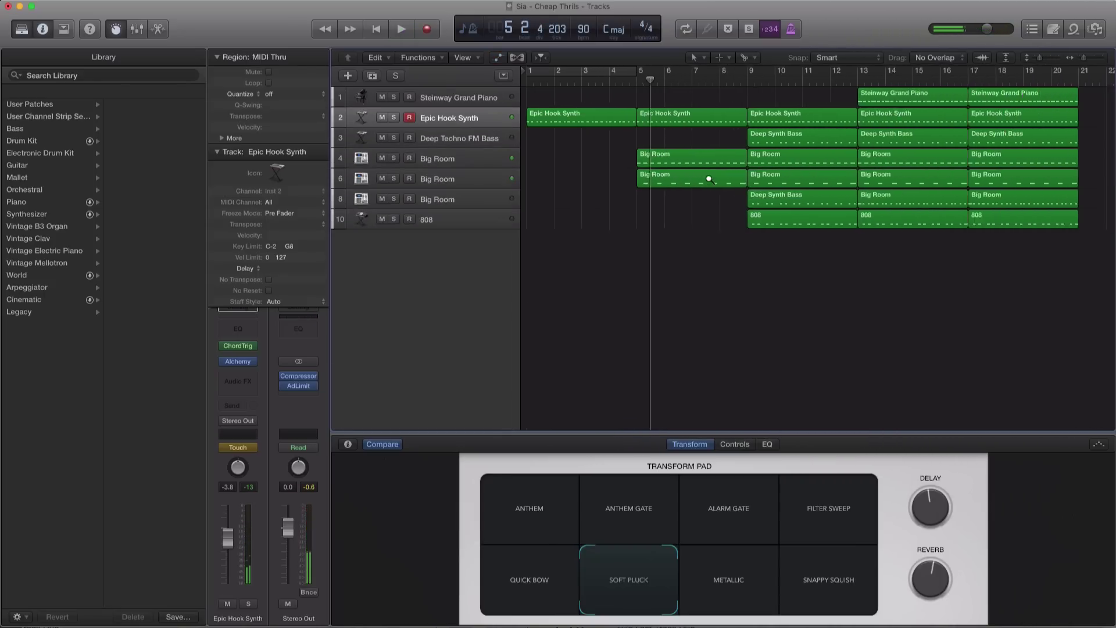
key(cmd+Left)
key(Return)
key(space)
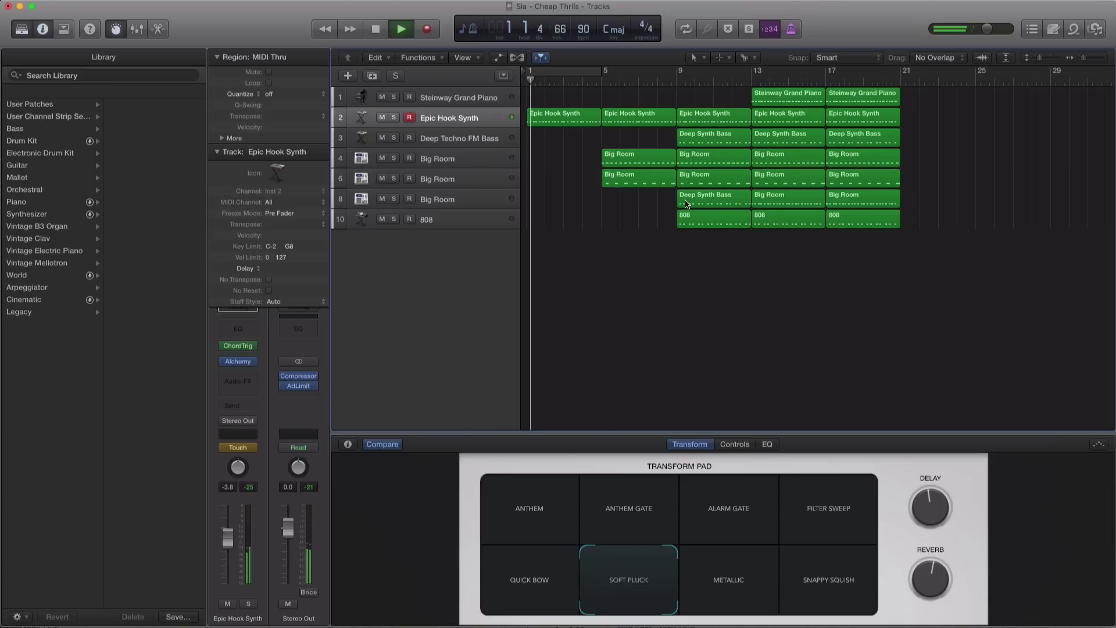
click(659, 185)
key(Delete)
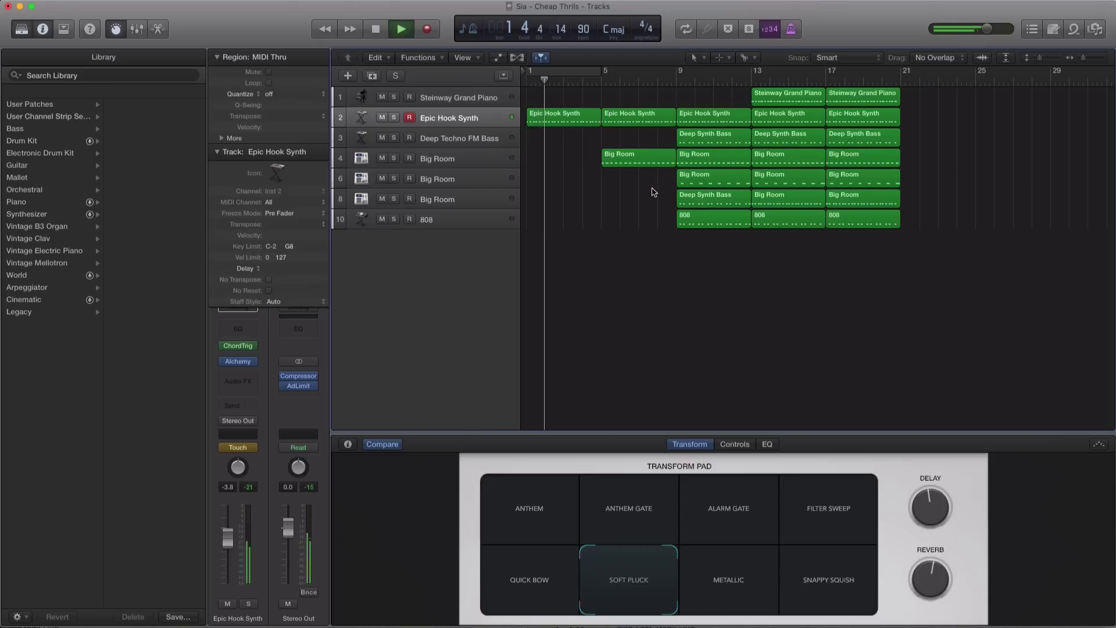
Step: Copy the regions of all seven tracks between bars 13 and 21 to bar 21 without copying the automation data
drag(921, 262, 924, 108)
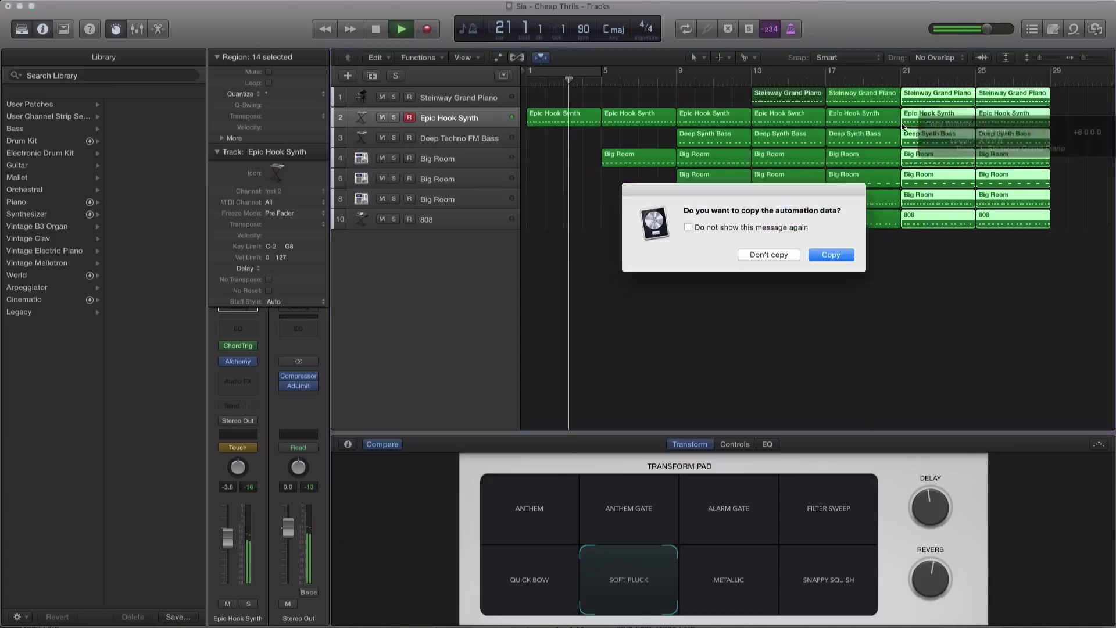
click(778, 253)
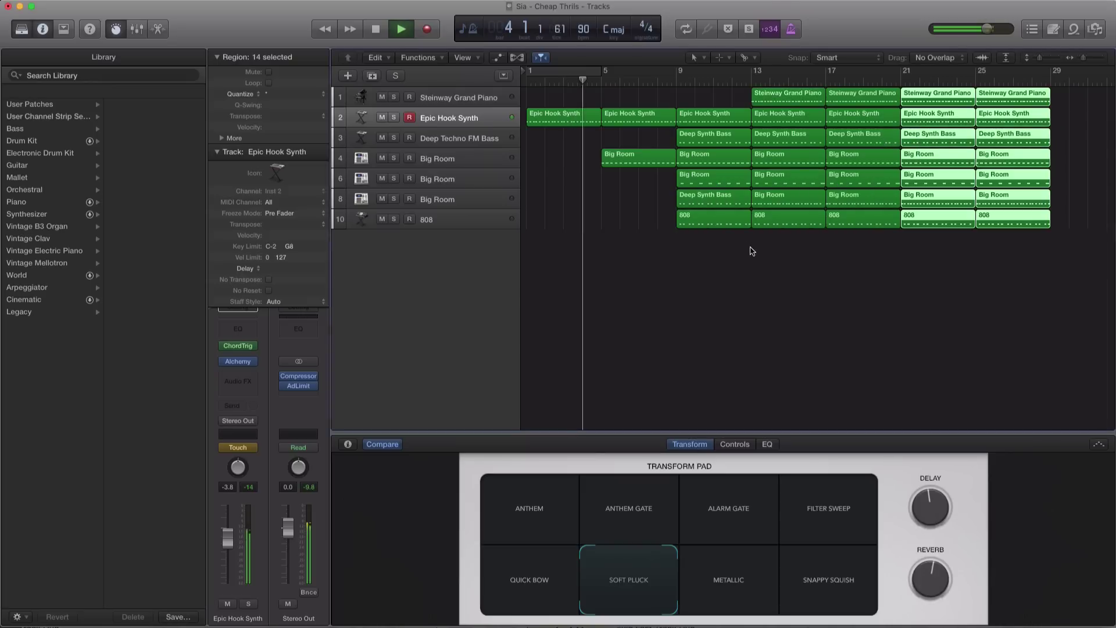
click(791, 221)
click(789, 267)
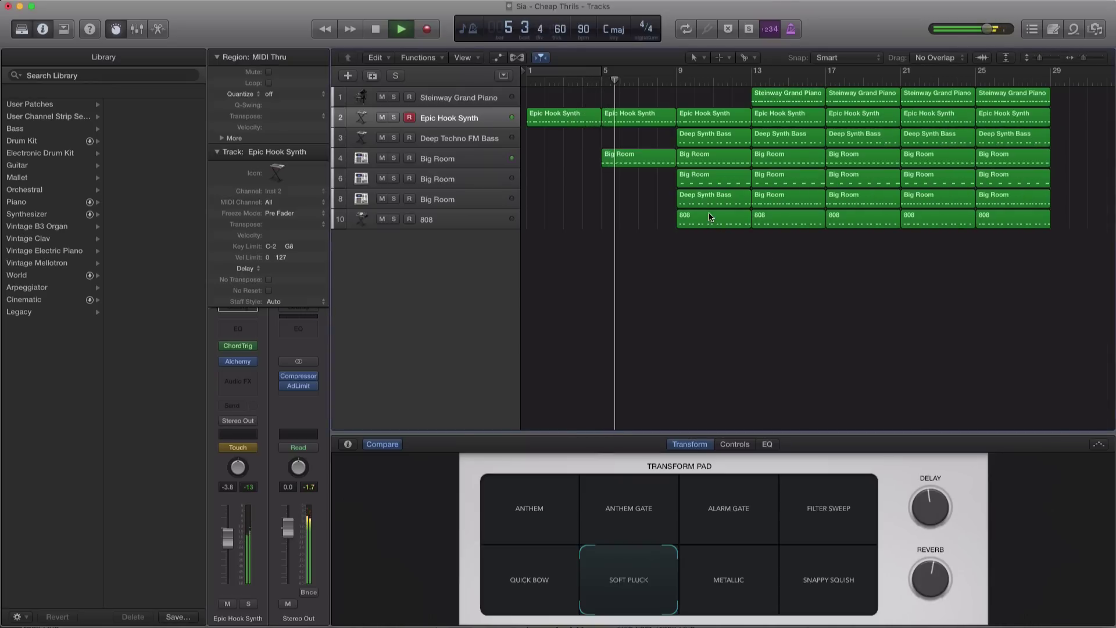
Step: Delete the bar 9 regions on the third Big Room, 808 and Deep Techno FM Bass tracks
scroll(711, 190, right, 1)
click(710, 196)
key(Delete)
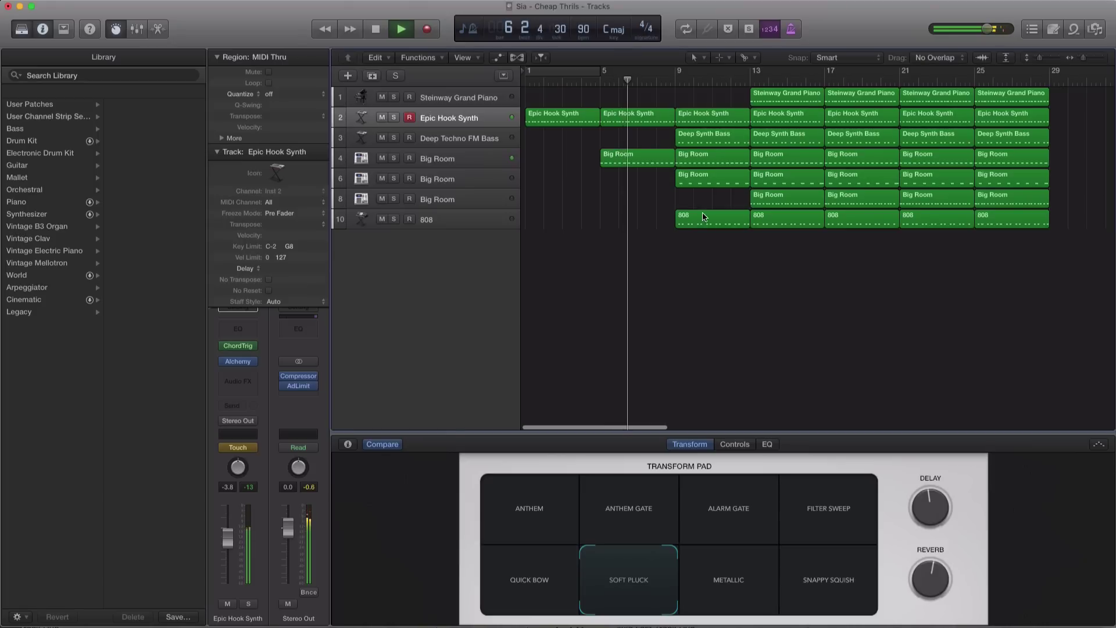
click(706, 219)
key(Delete)
click(713, 142)
key(Delete)
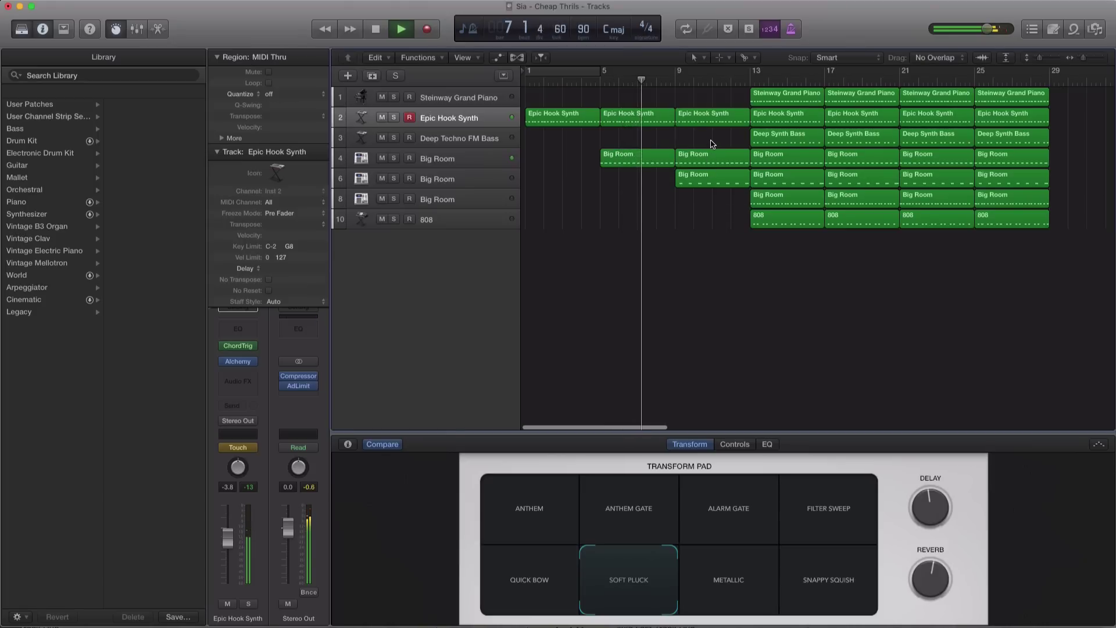
key(super+Left)
key(super+Left)
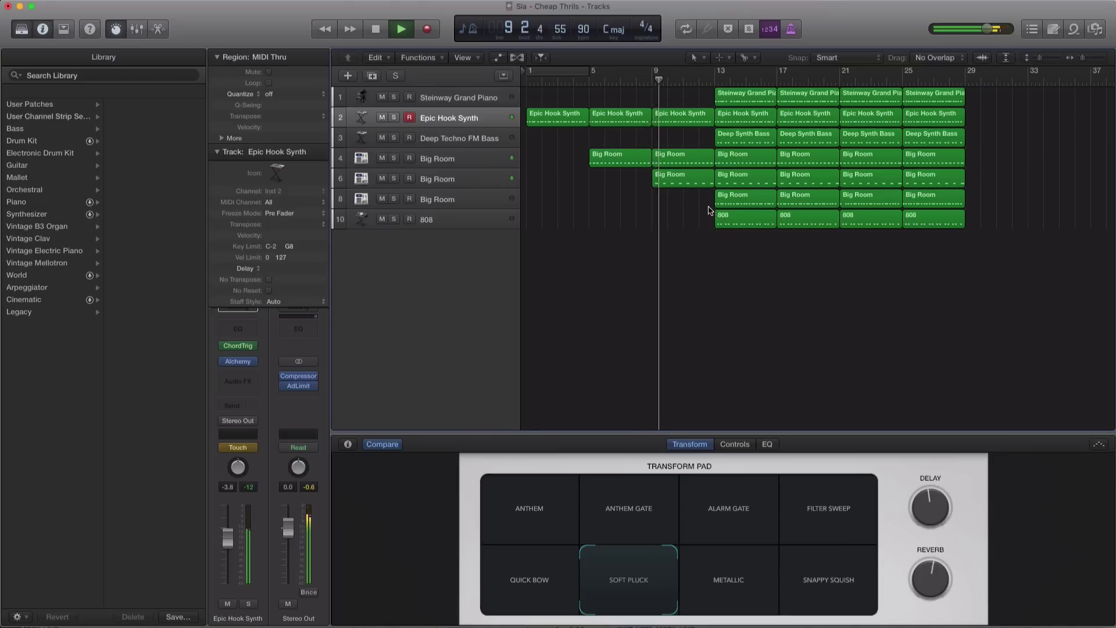
Step: Delete the bar 13 regions on the Steinway Grand Piano and third Big Room tracks
click(744, 102)
key(Delete)
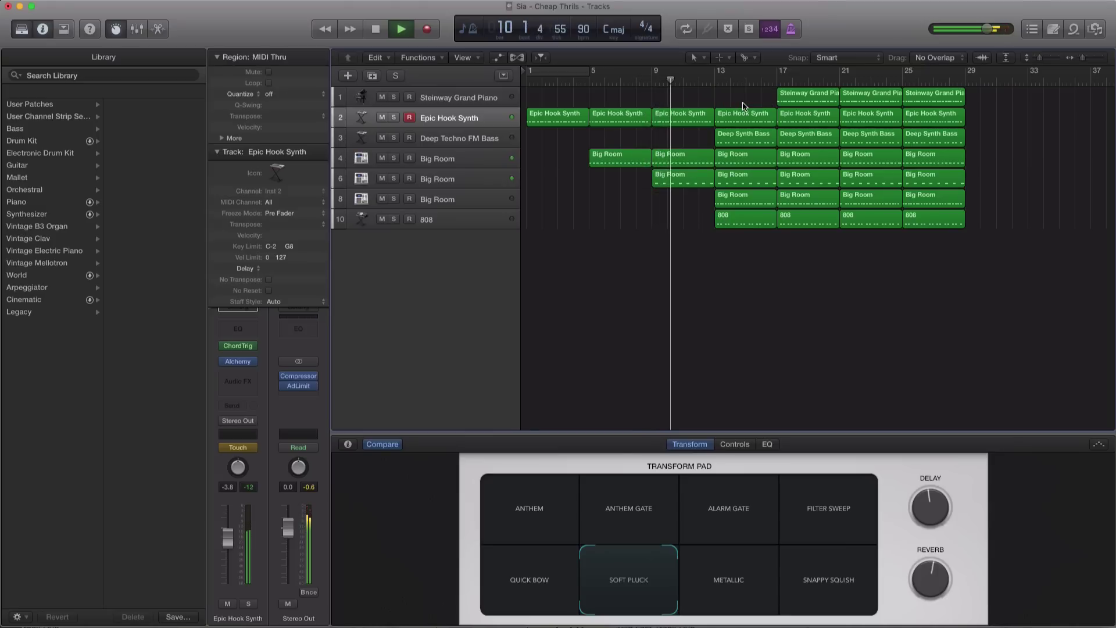
key(super+Down)
key(super+Right)
key(super+Down)
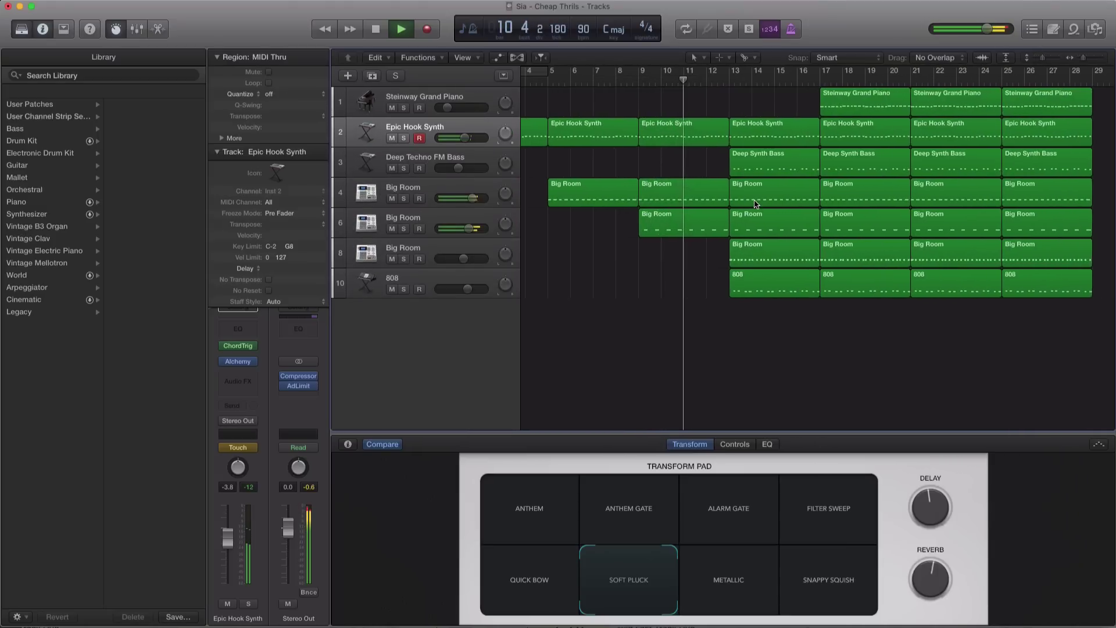
key(super+Down)
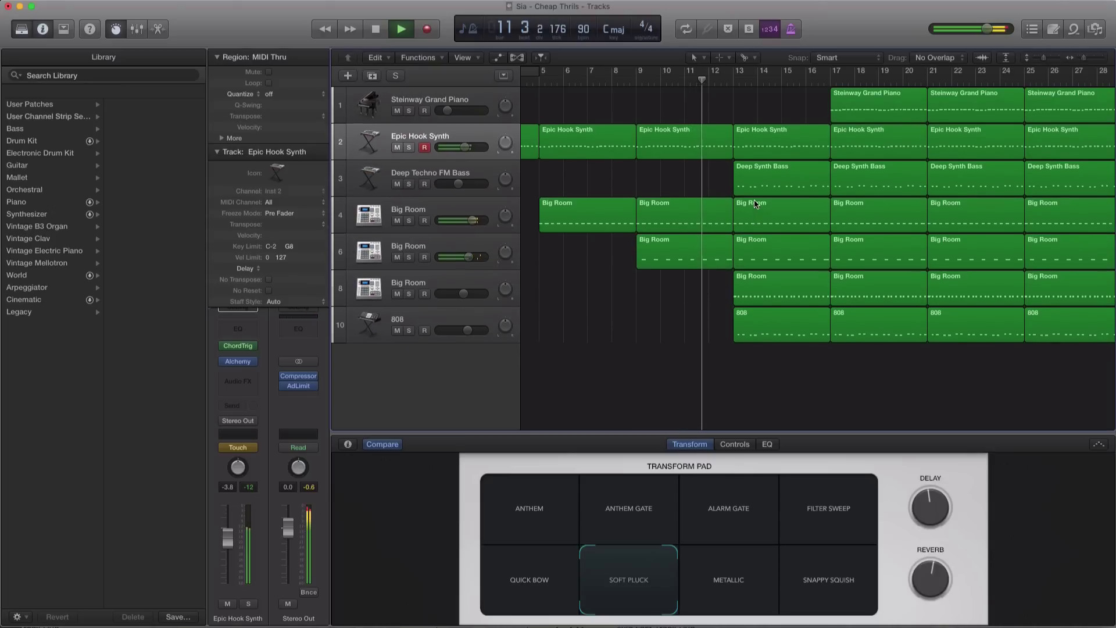
key(super+Left)
scroll(754, 203, left, 2)
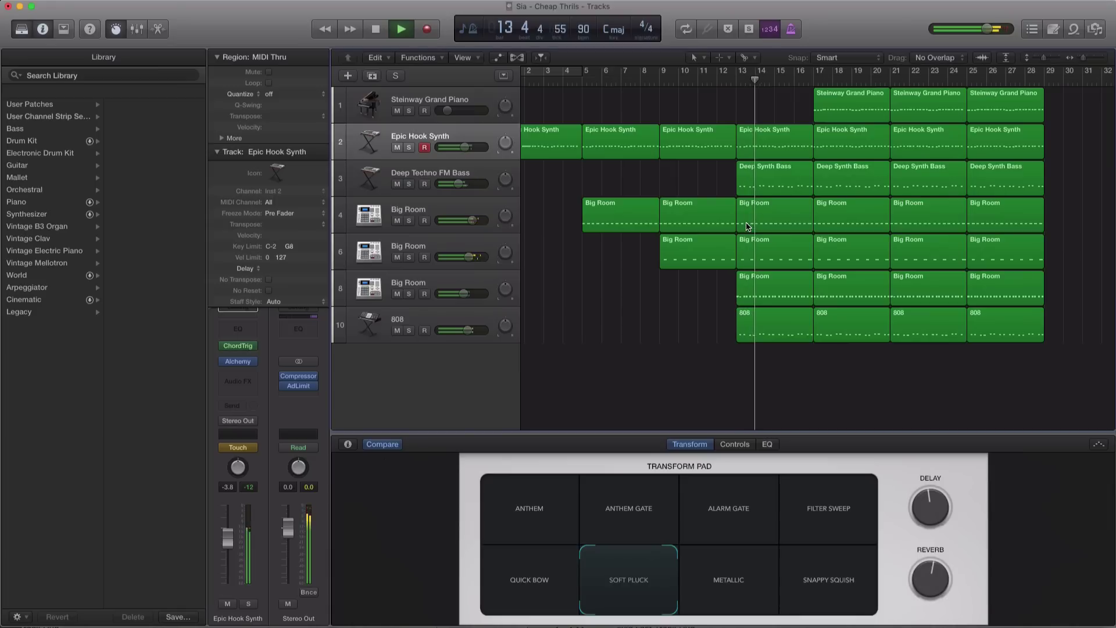
key(space)
click(775, 296)
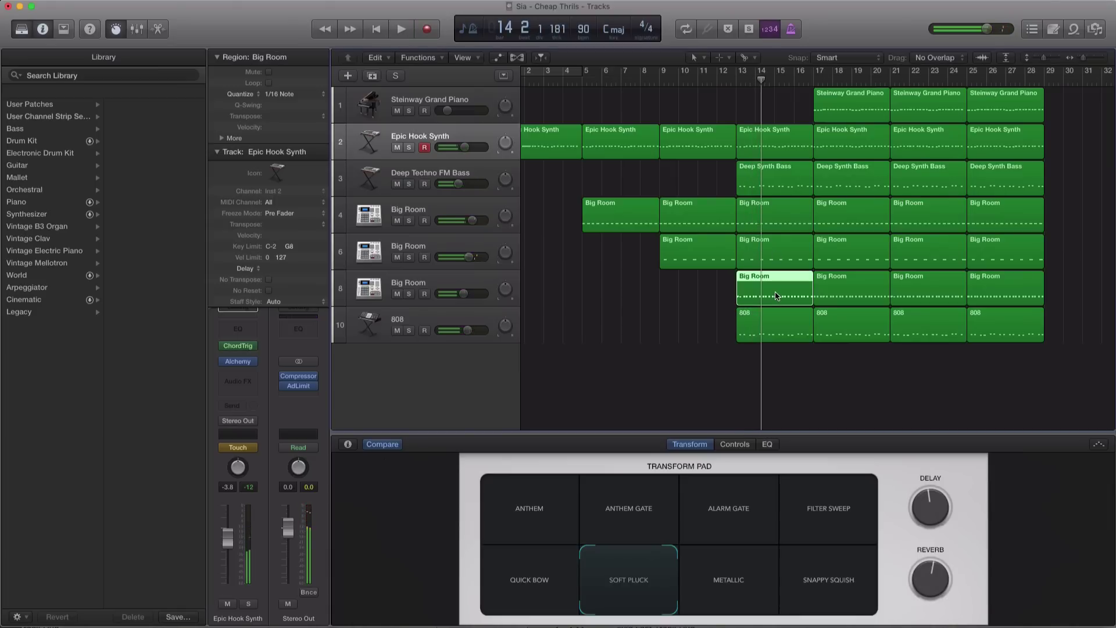
key(Delete)
Step: Play from bar 13 and shorten the bar 13 regions of the five remaining tracks to end about half a bar before bar 17
click(731, 82)
key(space)
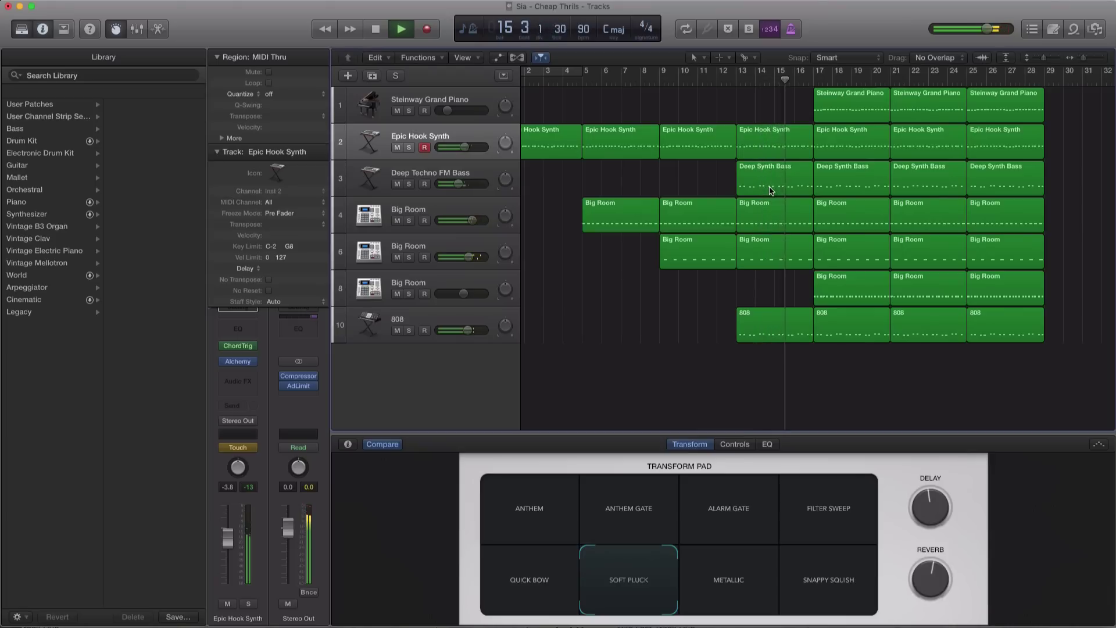
scroll(794, 203, up, 3)
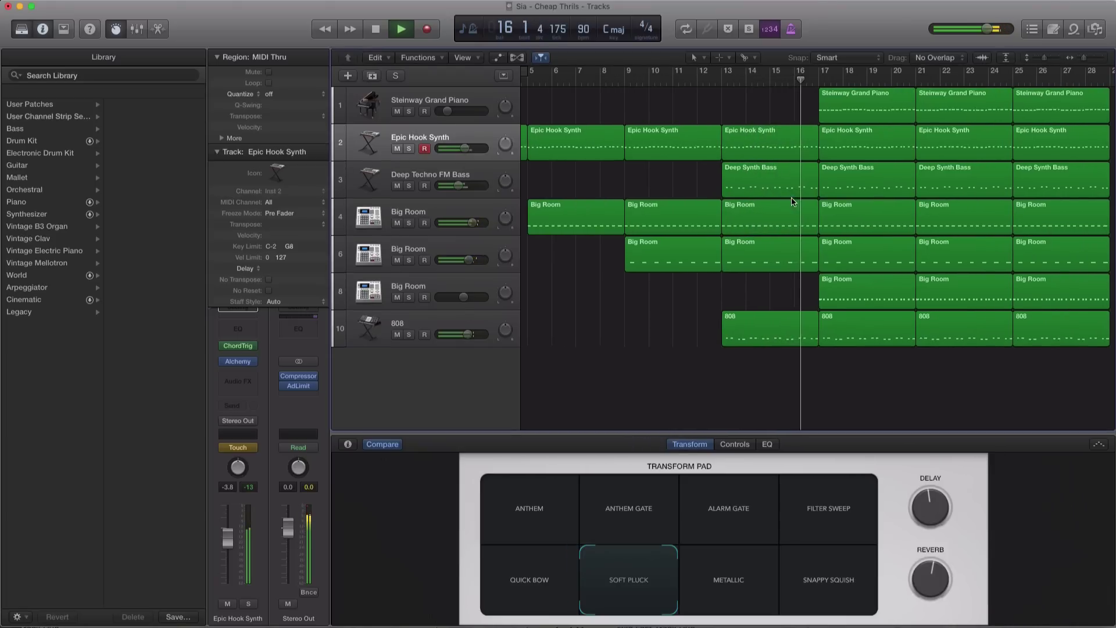
scroll(794, 202, up, 3)
key(space)
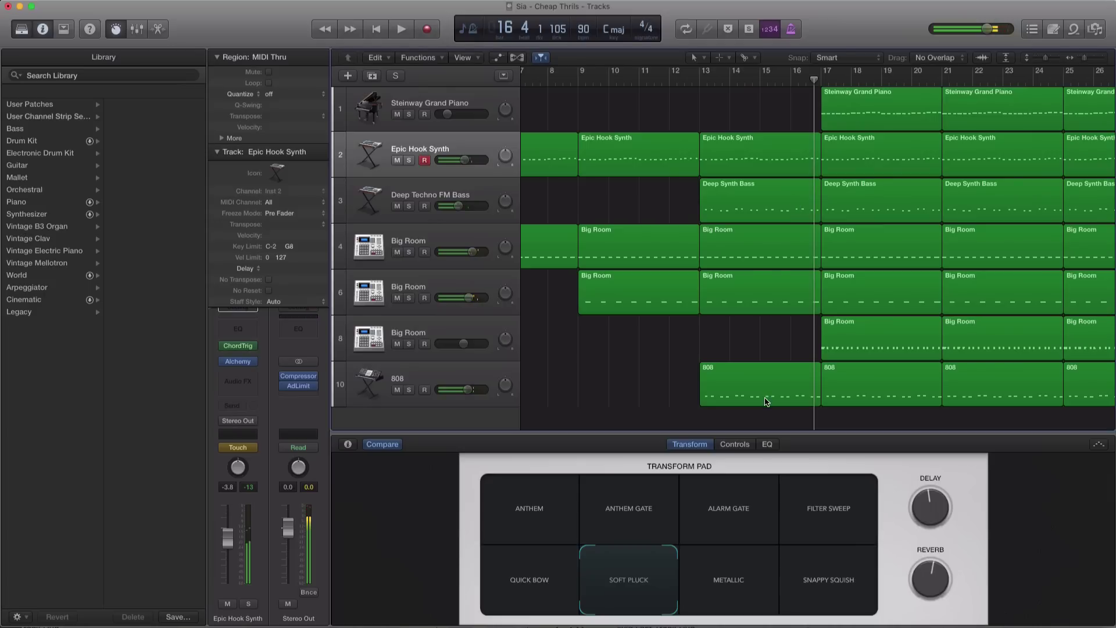
click(766, 401)
shift+click(777, 216)
shift+click(800, 264)
shift+click(790, 292)
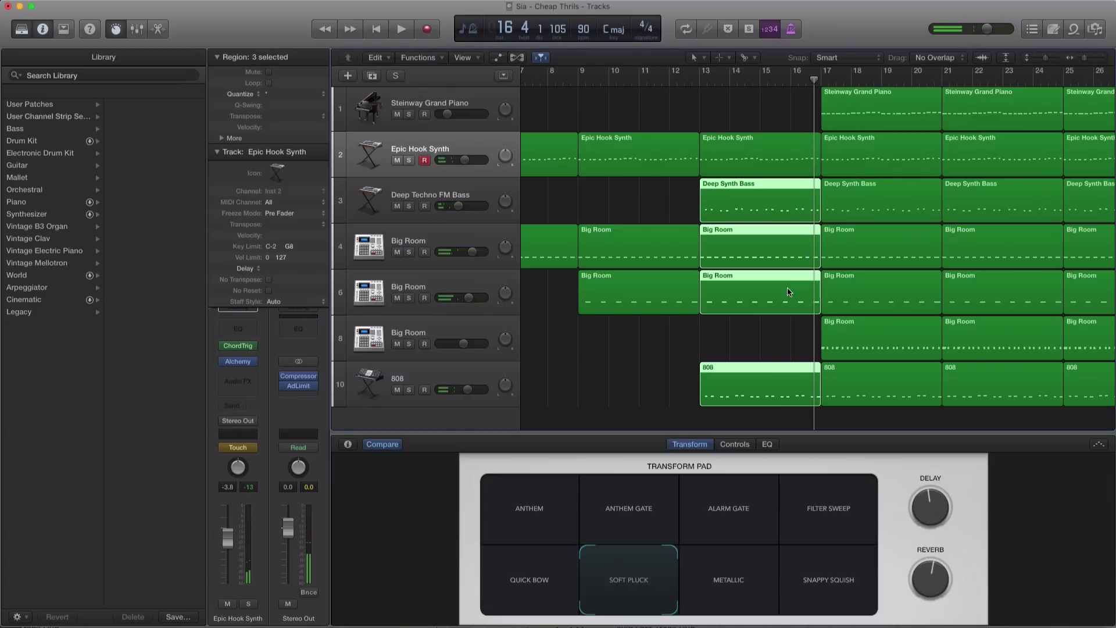
drag(817, 209, 806, 174)
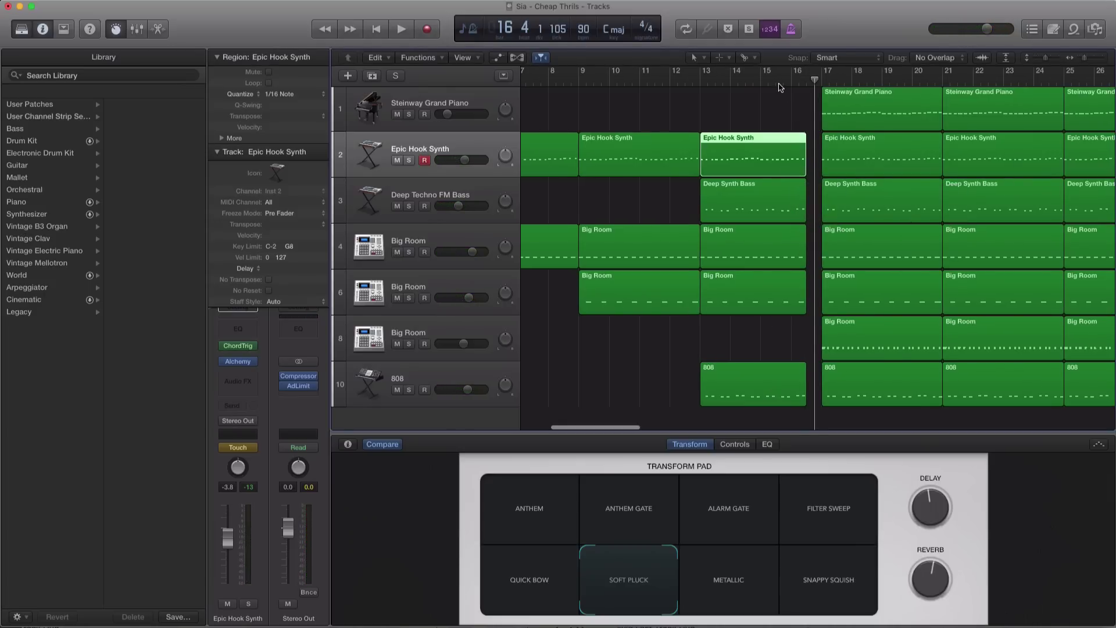
Step: Lengthen the bar 13 Epic Hook Synth region to end about a quarter bar before bar 17
click(791, 108)
key(space)
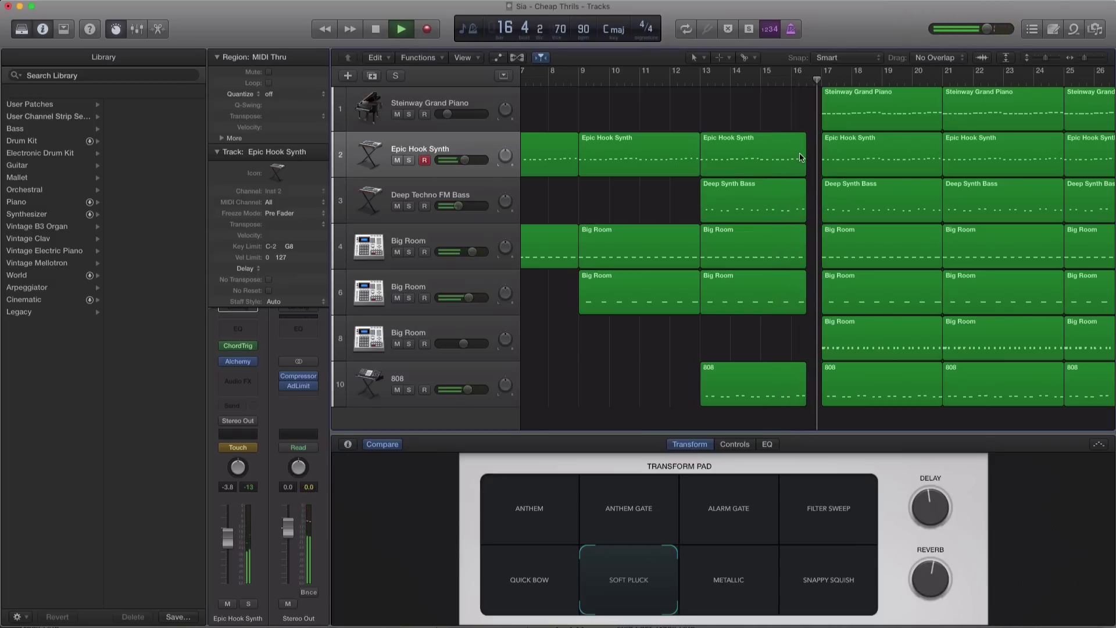
drag(802, 159, 812, 159)
Step: Play the short break before bar 17 and the full section after it to judge the transition
key(space)
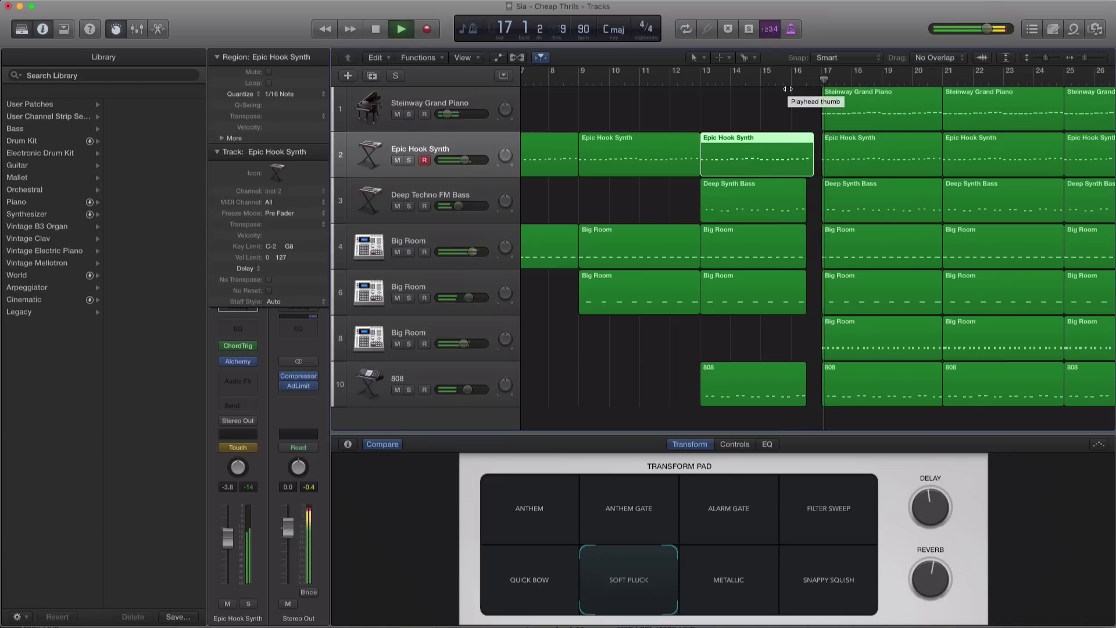
key(super+Left)
key(super+Left)
key(super+Up)
key(super+Up)
key(super+Up)
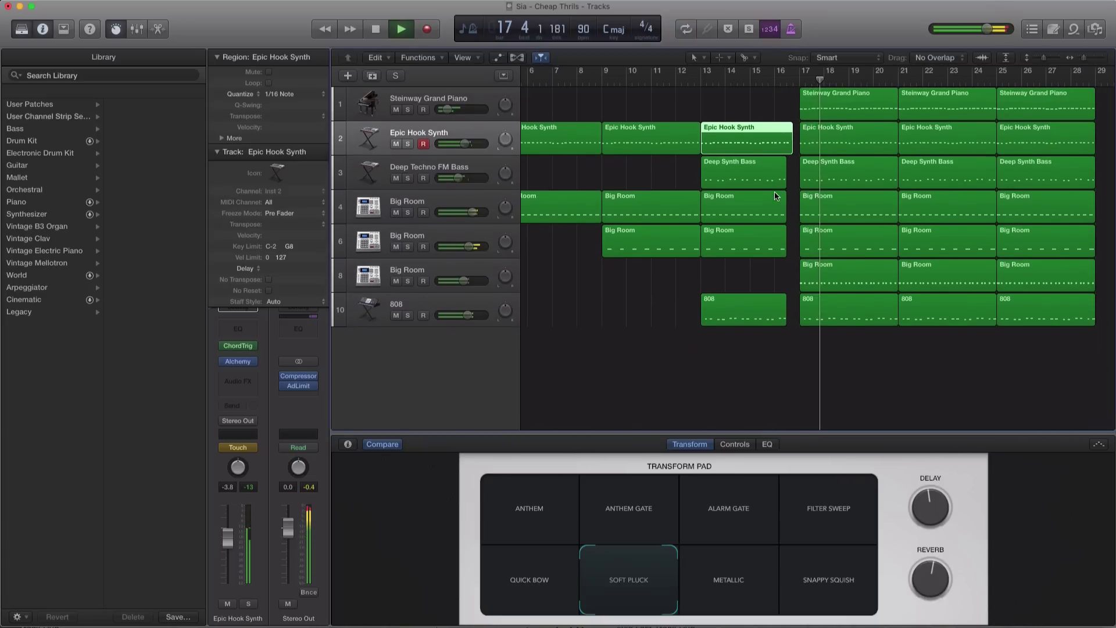
key(super+Left)
key(super+Left)
key(super+Left)
key(super+Left)
key(super+Left)
key(super+Left)
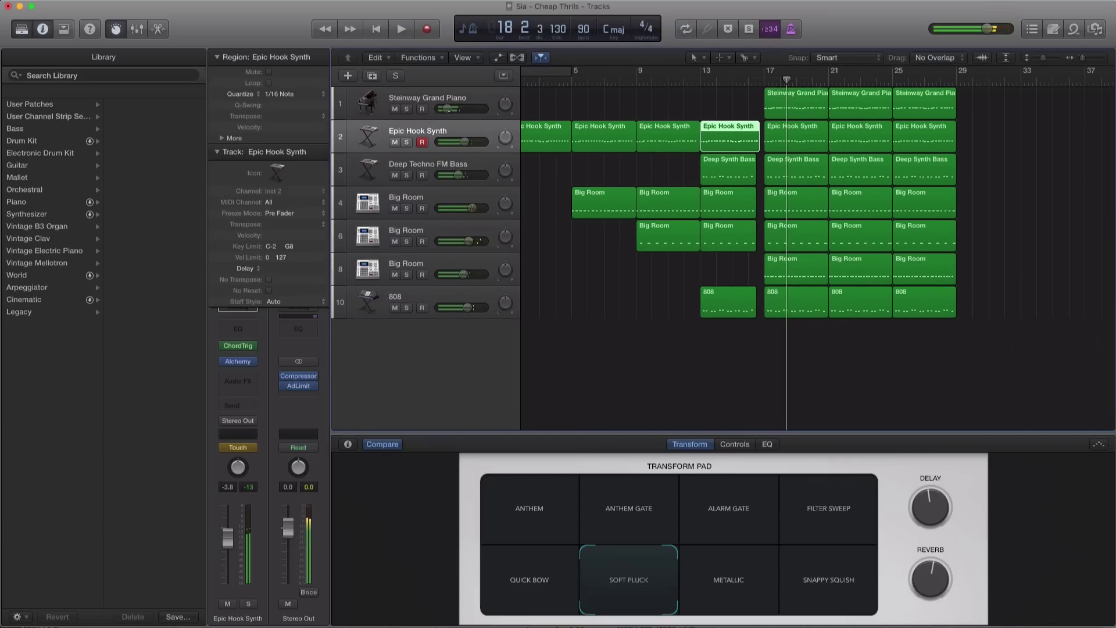
key(space)
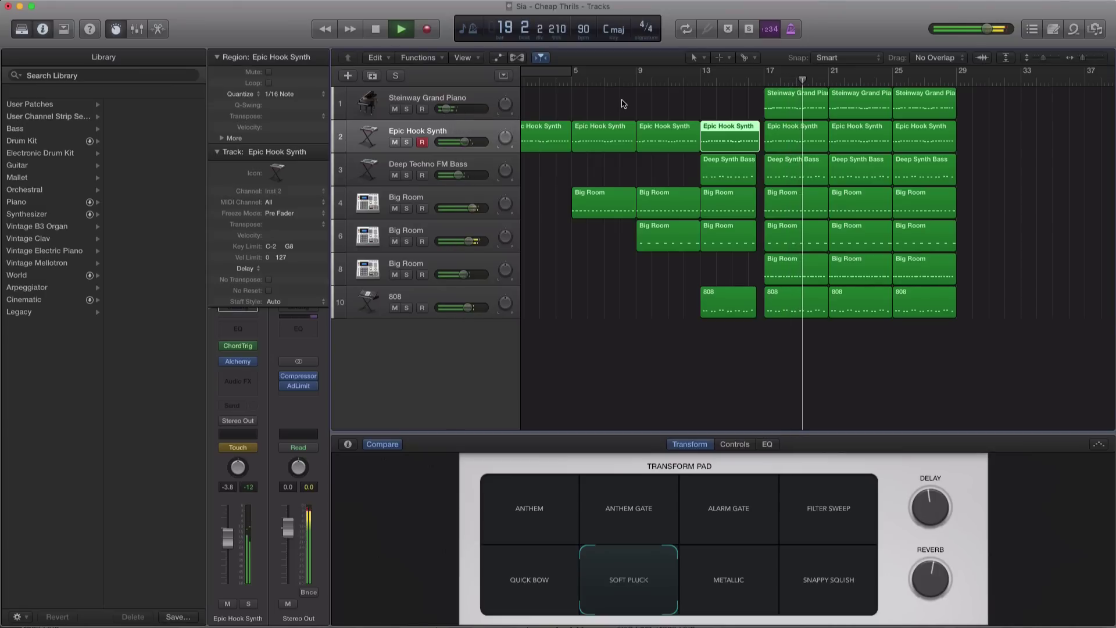
click(748, 84)
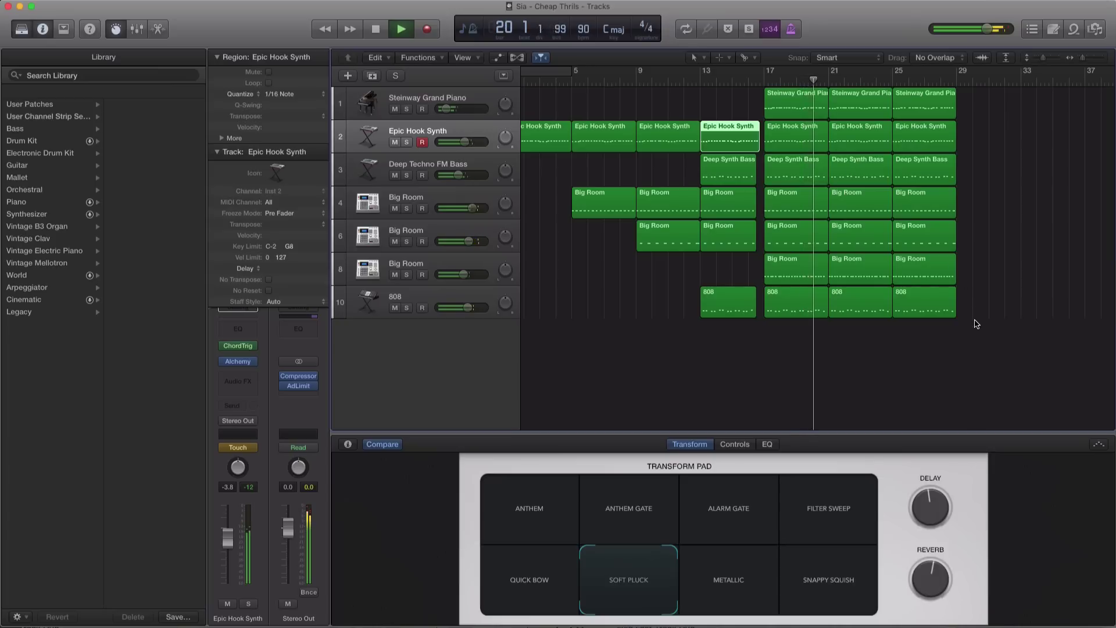
Step: Delete the bar 25 regions on all tracks except Epic Hook Synth
drag(975, 318, 909, 179)
key(Delete)
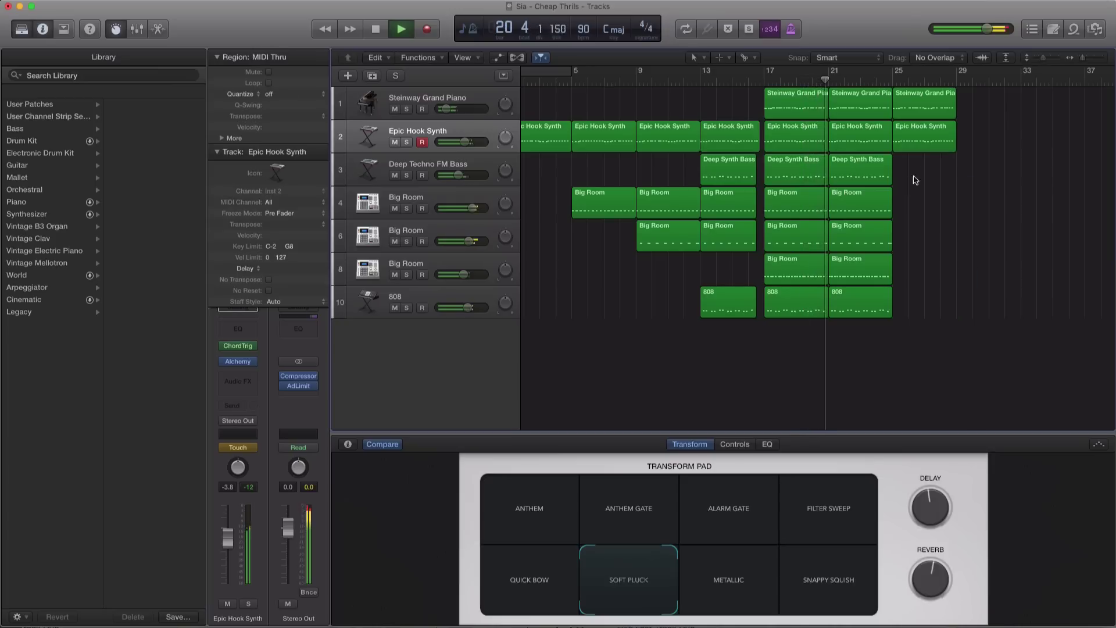
click(931, 111)
key(Delete)
Step: Try a copy of the third Big Room region at bar 25, and replace it with the first Big Room track's bar 21 region
drag(884, 270, 921, 271)
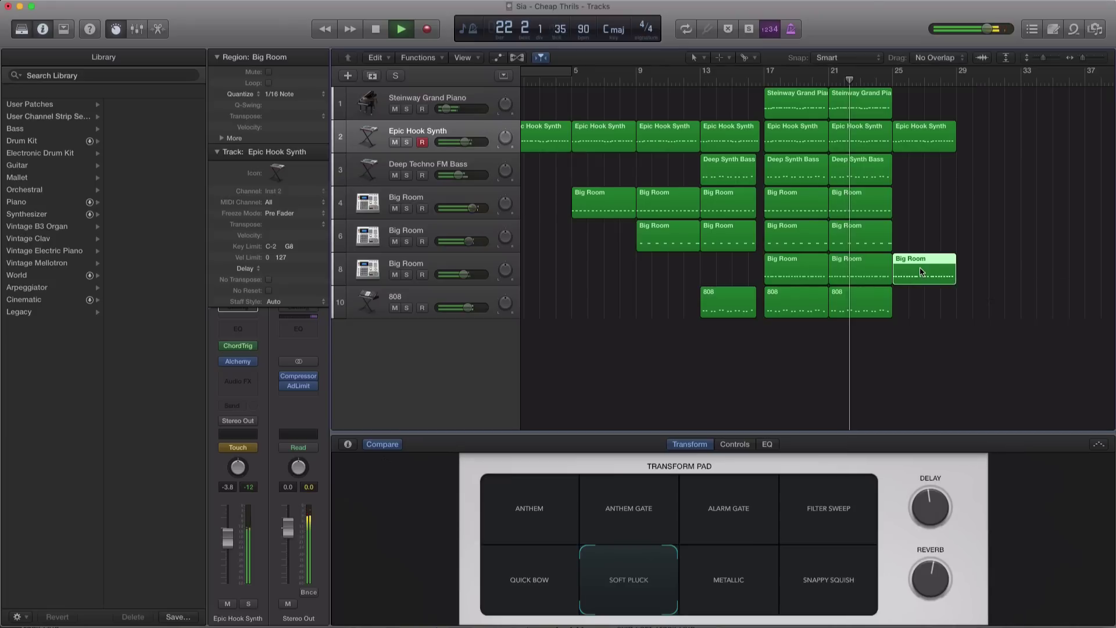
key(Delete)
click(860, 169)
drag(872, 204, 933, 217)
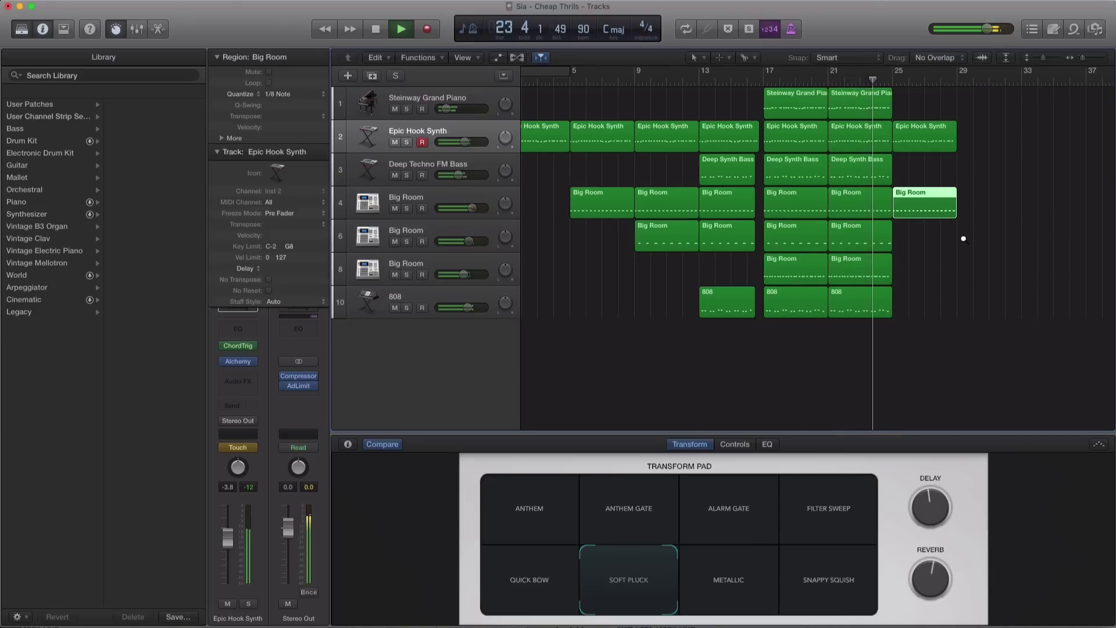
Step: Hide the Smart Controls, Inspector and Library to view the whole arrangement, and stop playback
key(super+Right)
key(super+Right)
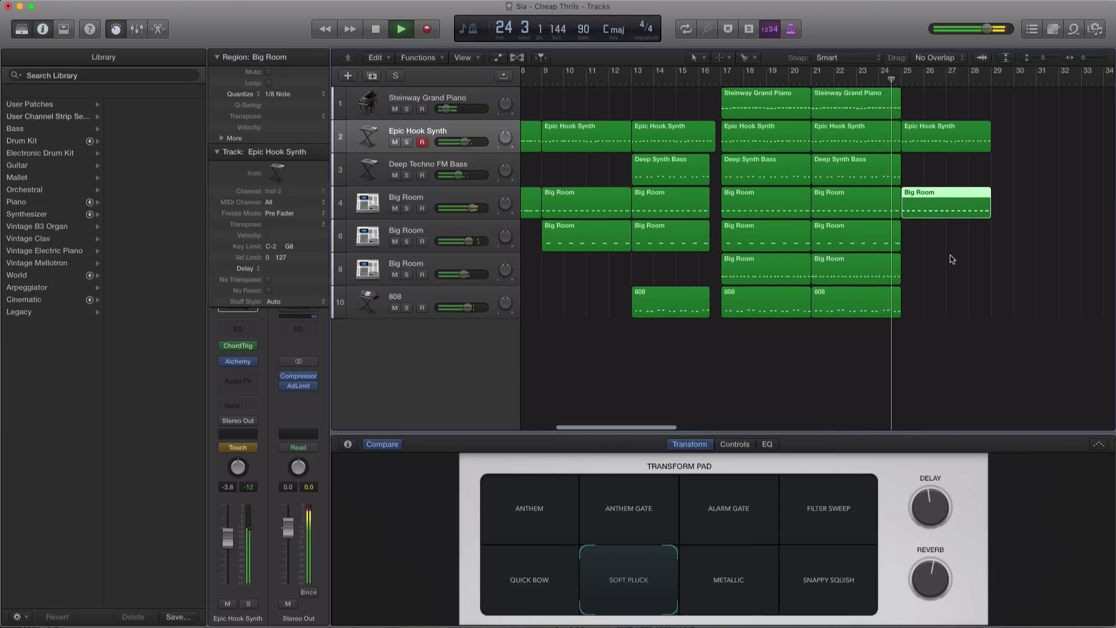
key(x)
key(x)
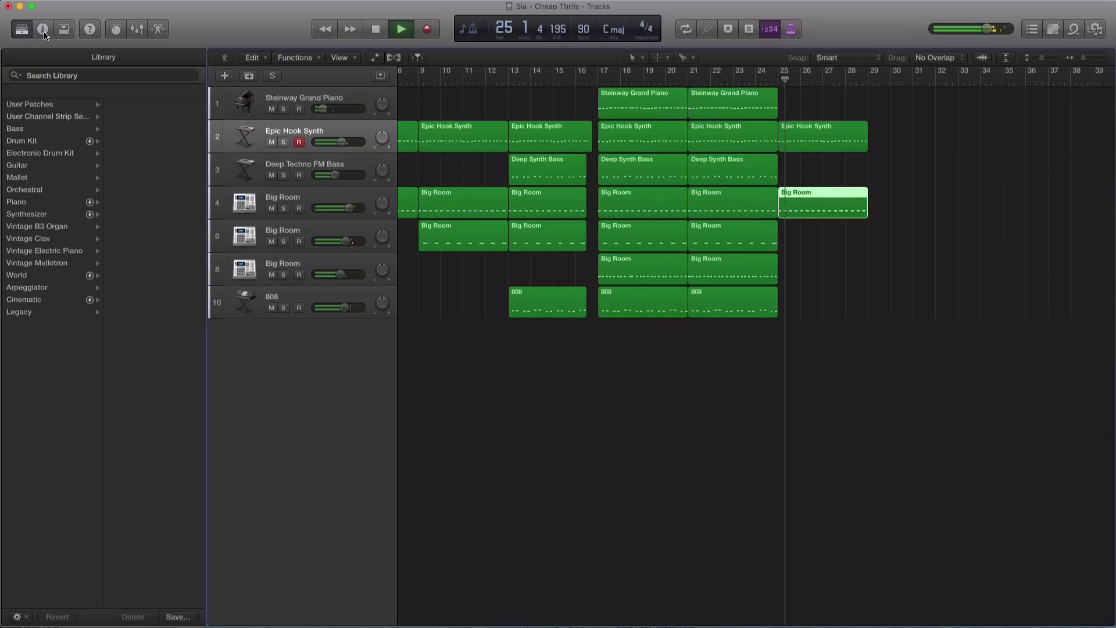
key(i)
click(26, 34)
scroll(534, 249, left, 5)
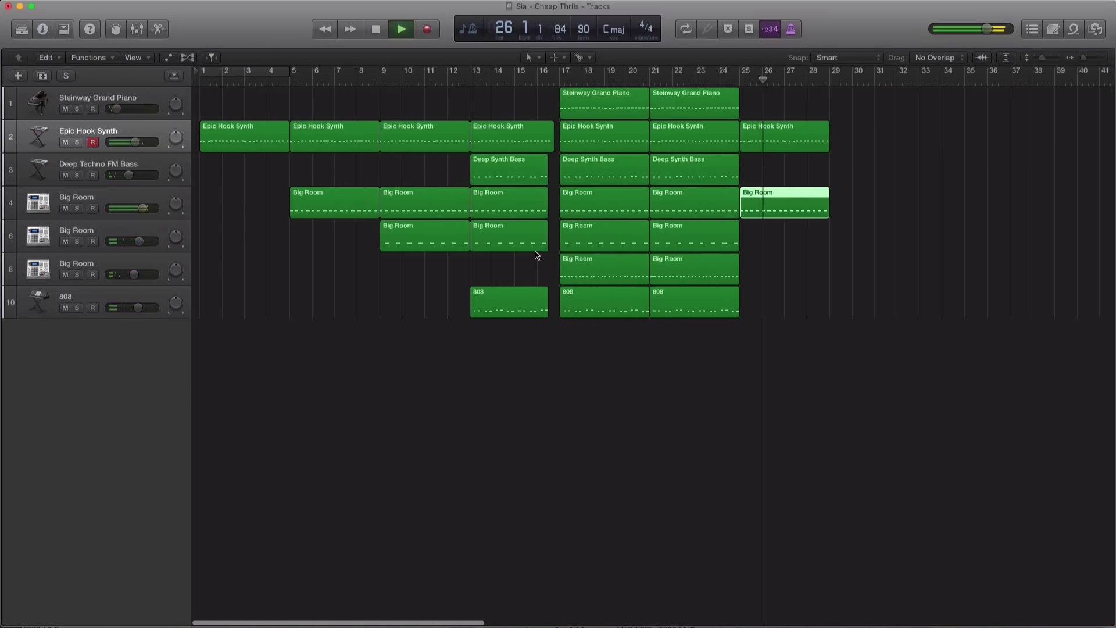
key(space)
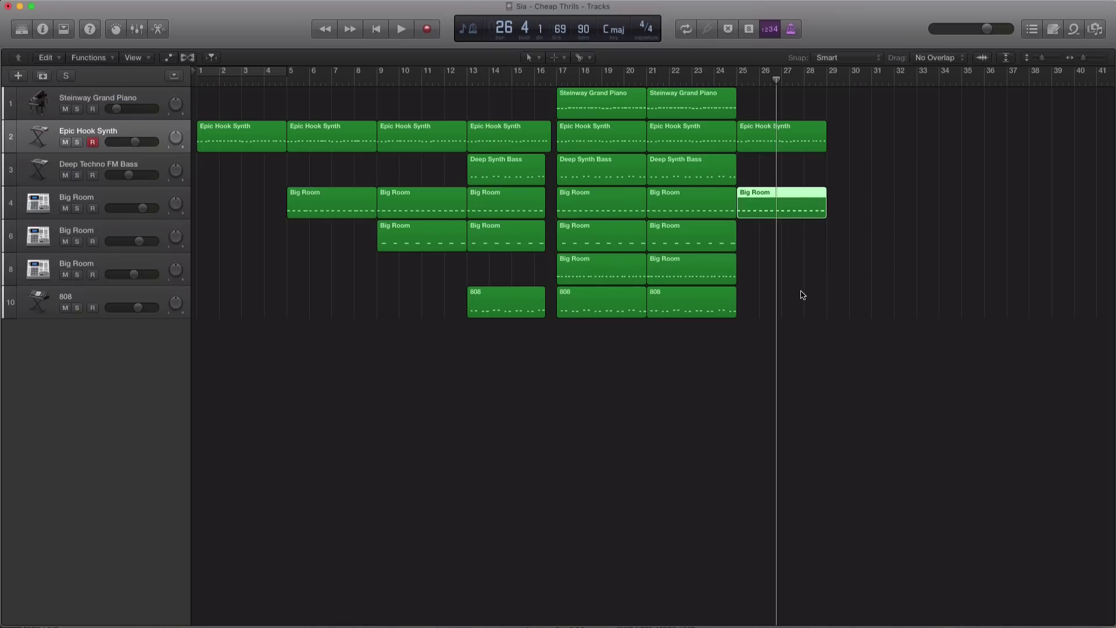
Step: Examine the Chord Trigger plug-in on the Steinway Grand Piano track and close it
click(105, 105)
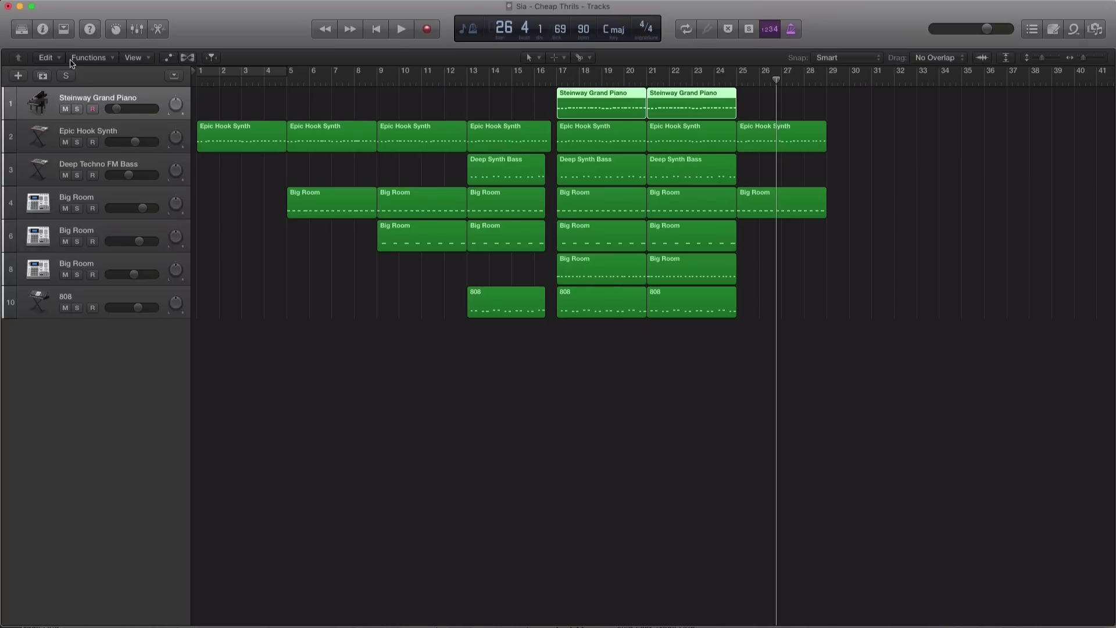
click(46, 32)
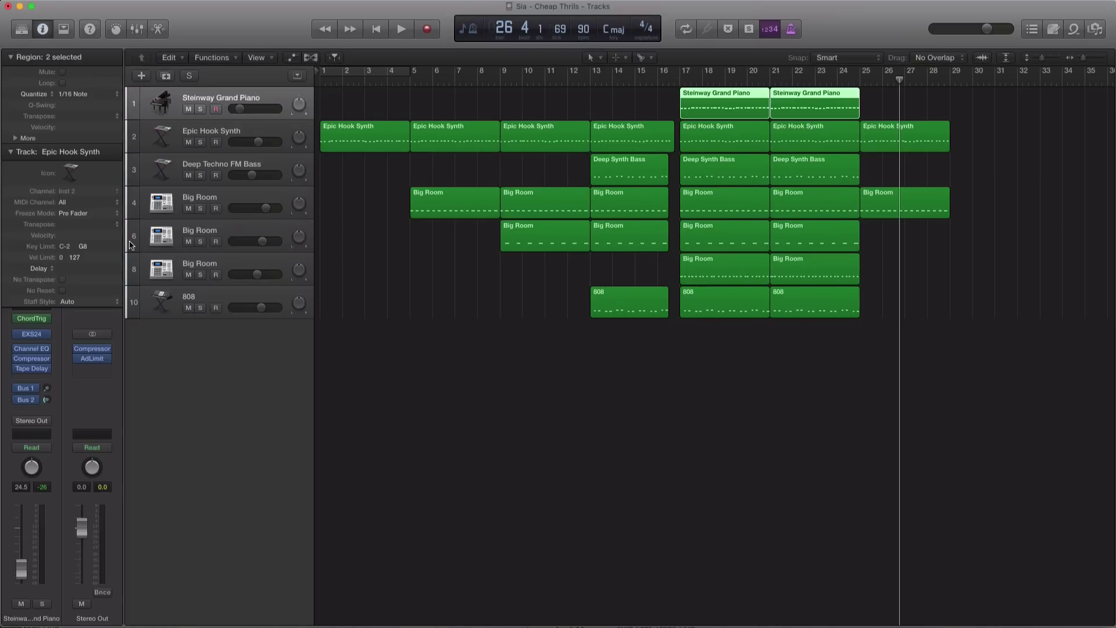
click(32, 320)
drag(301, 70, 694, 160)
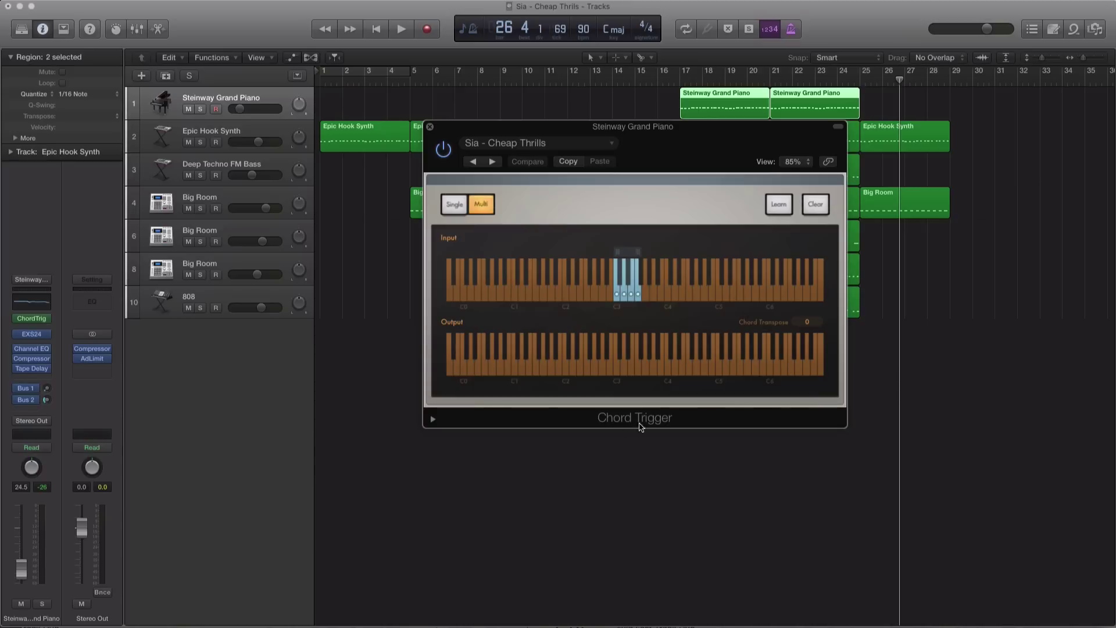
click(430, 127)
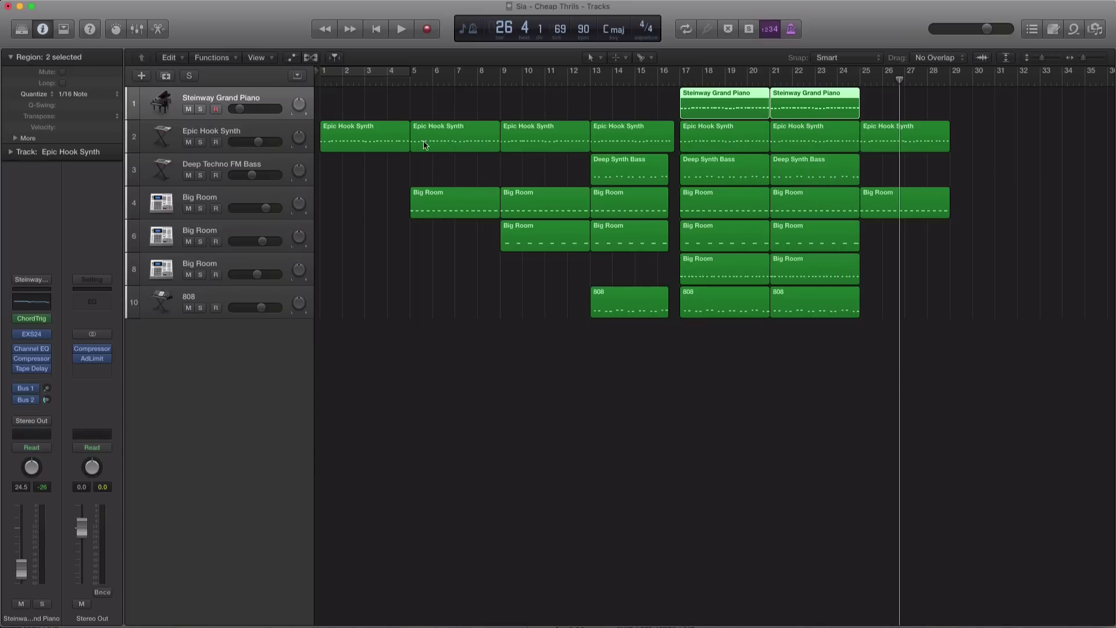
click(468, 288)
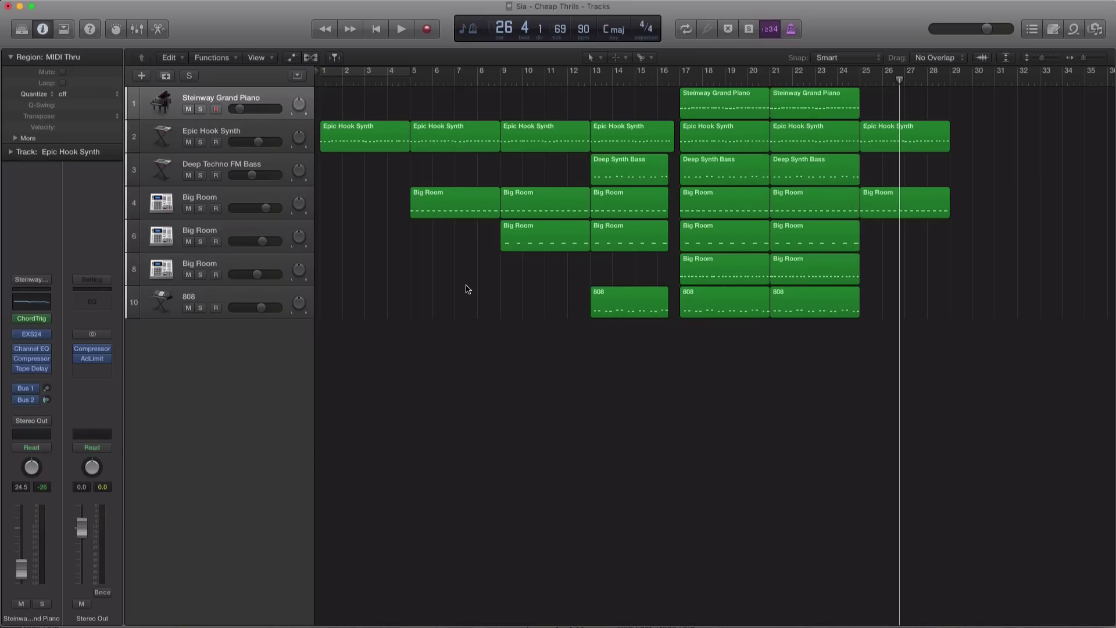